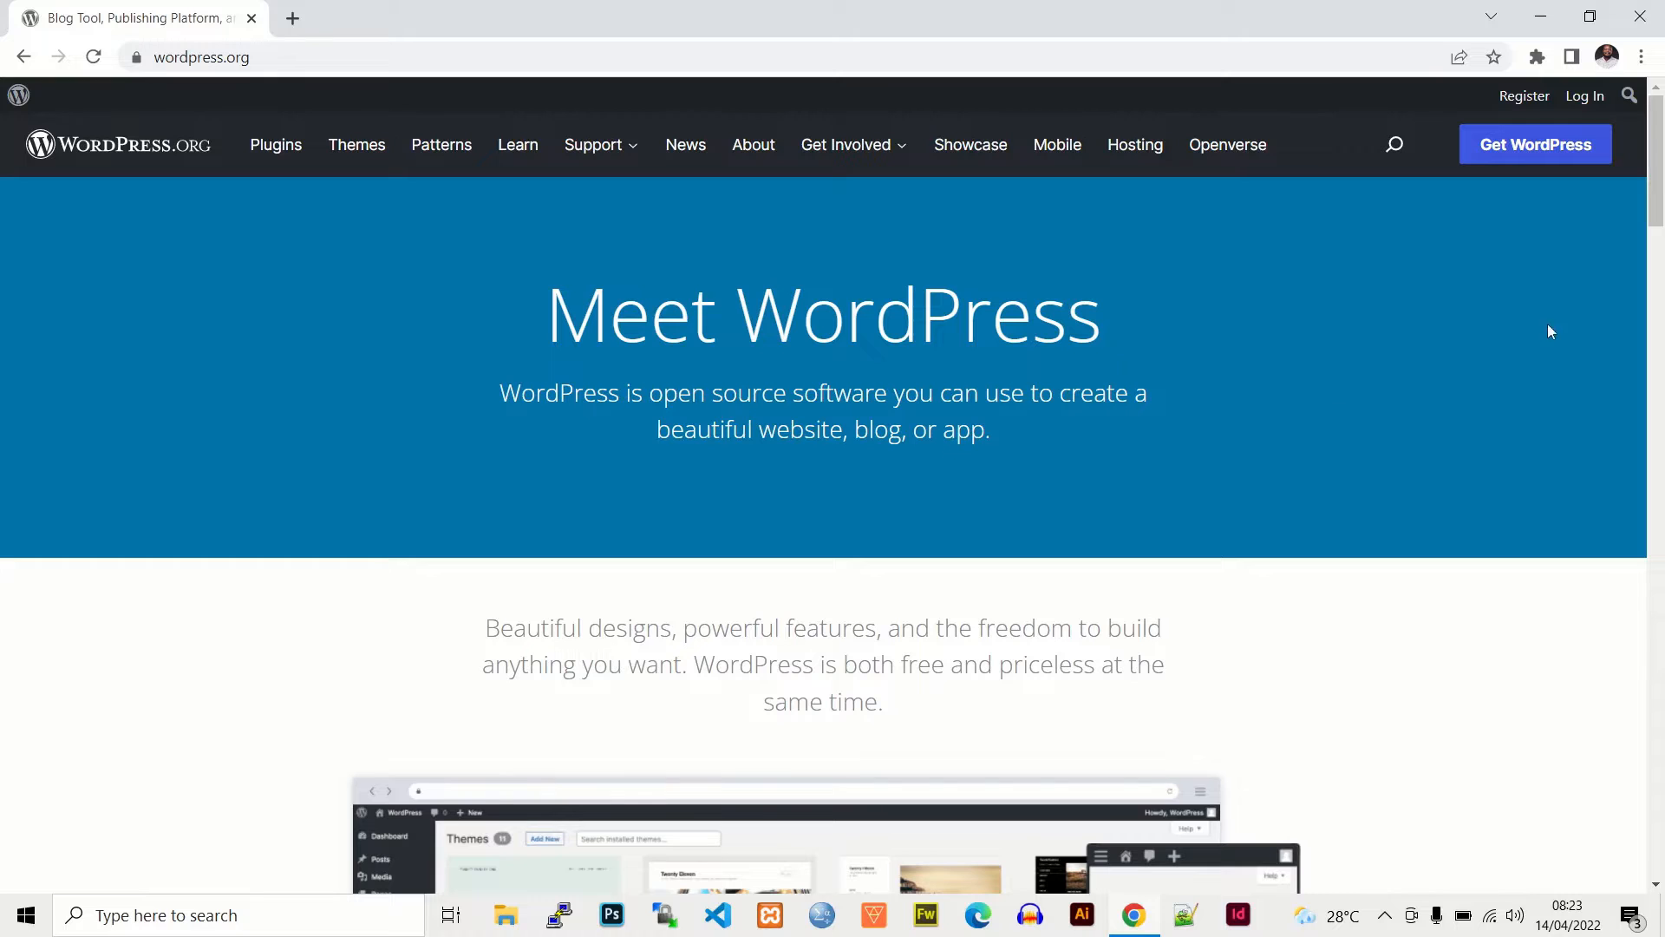
scroll(1550, 332, "down", 3)
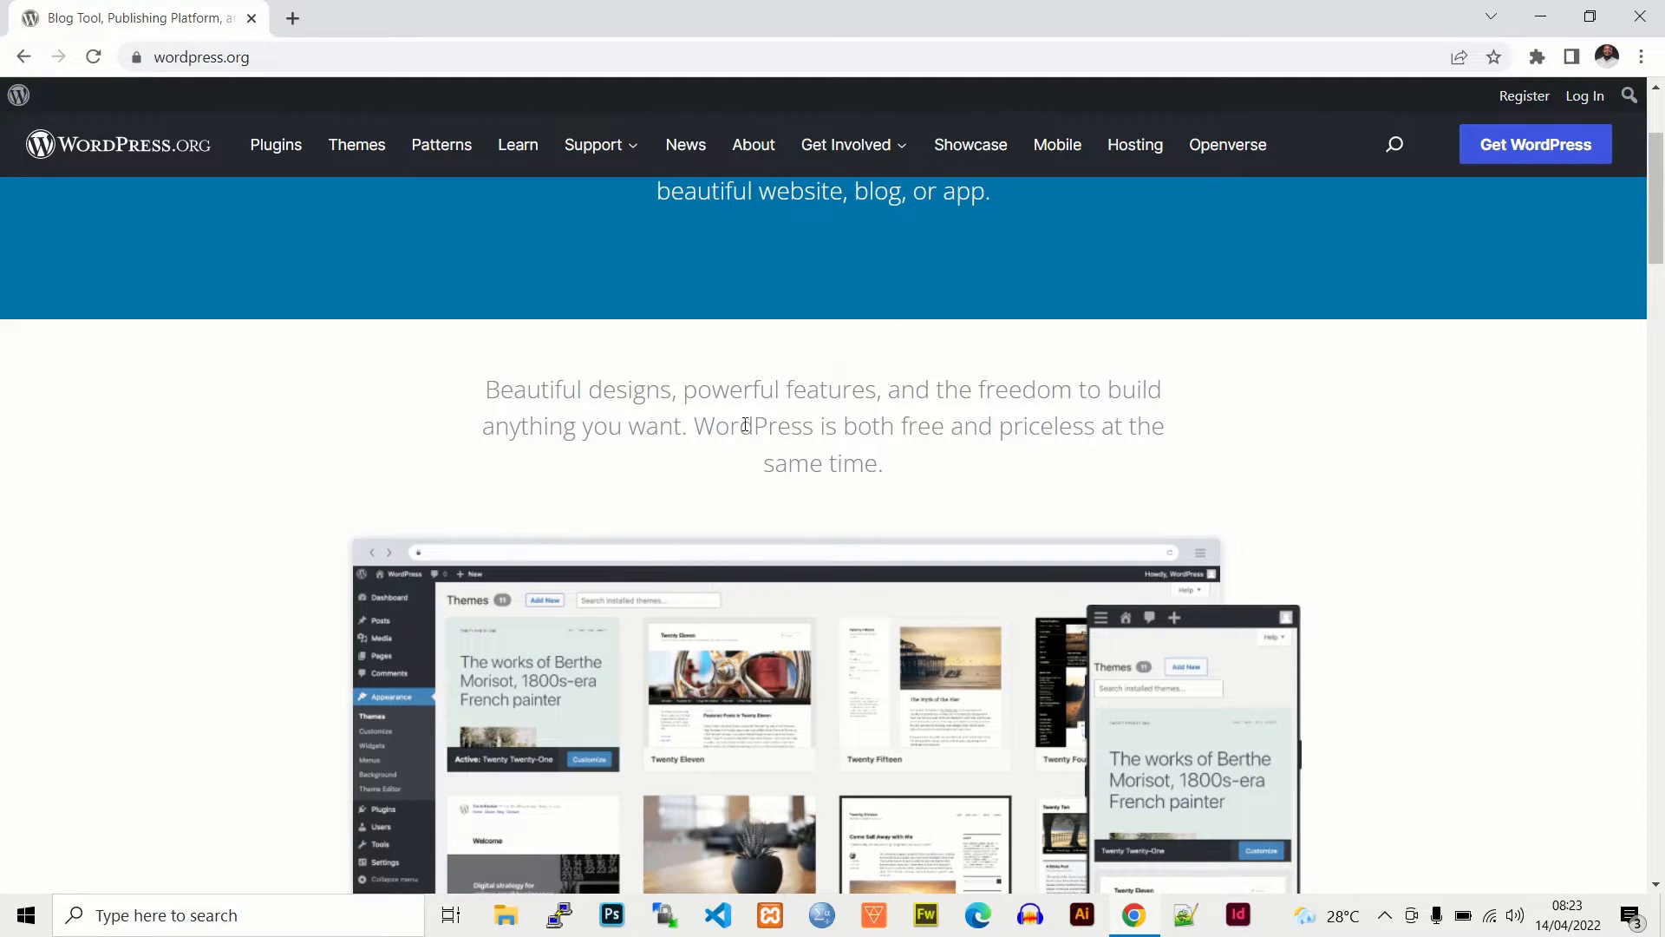
left_click_drag(846, 423, 871, 427)
left_click_drag(909, 430, 1008, 431)
double_click(1077, 430)
left_click(881, 464)
left_click_drag(1659, 239, 1661, 356)
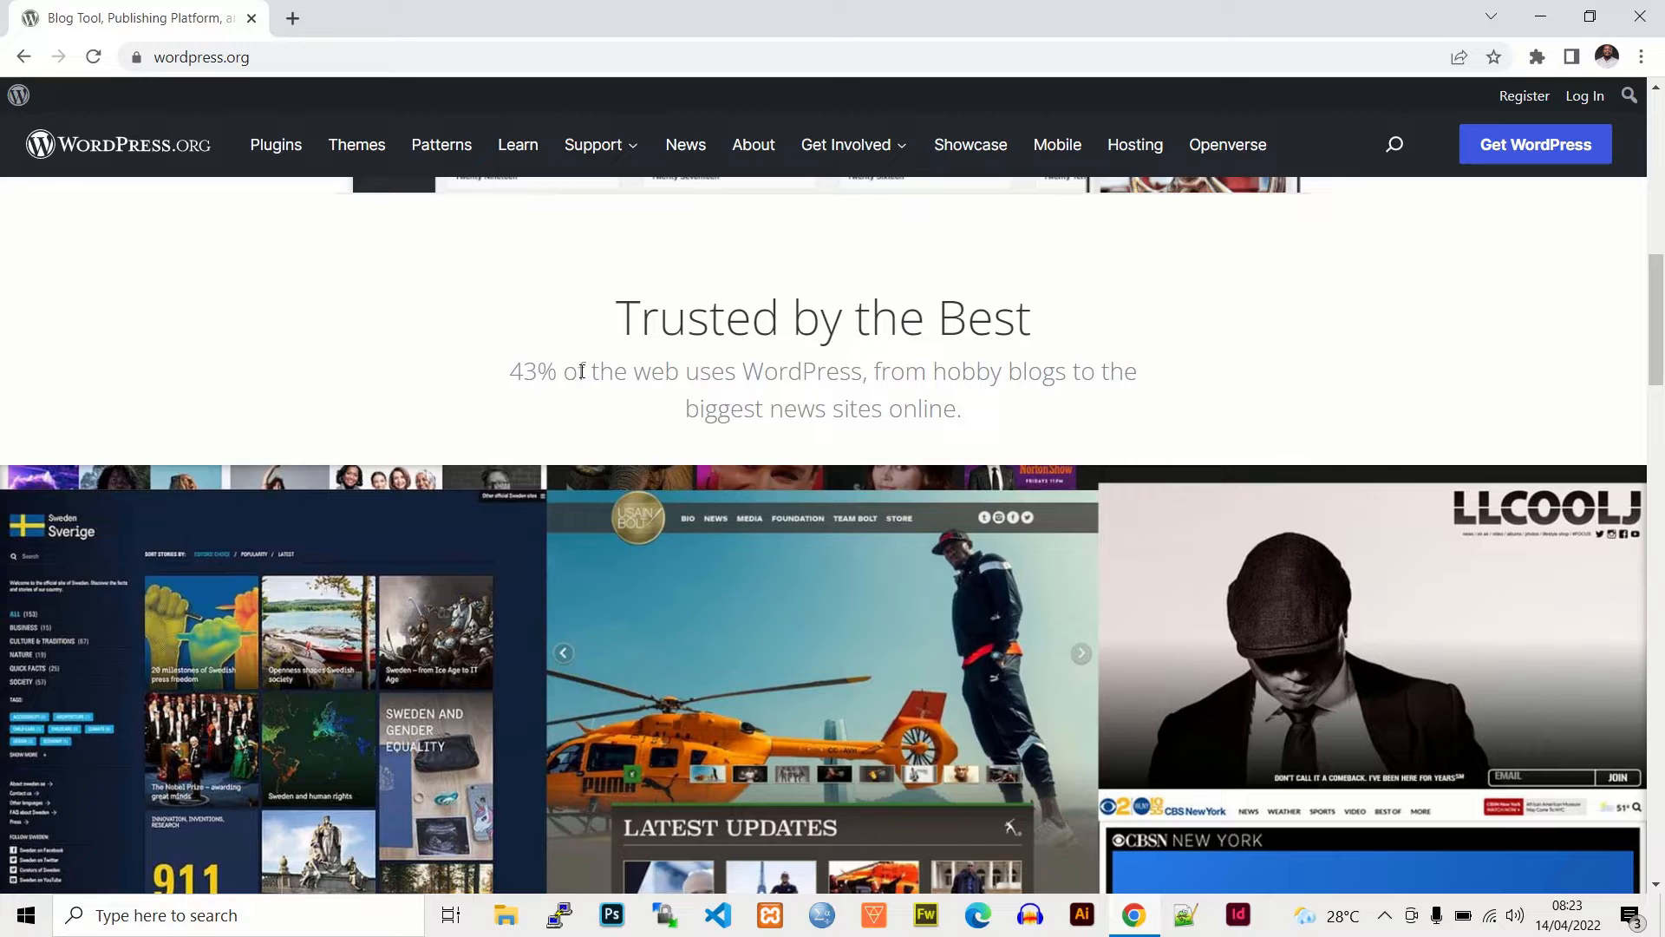
scroll(1659, 382, "down", 2)
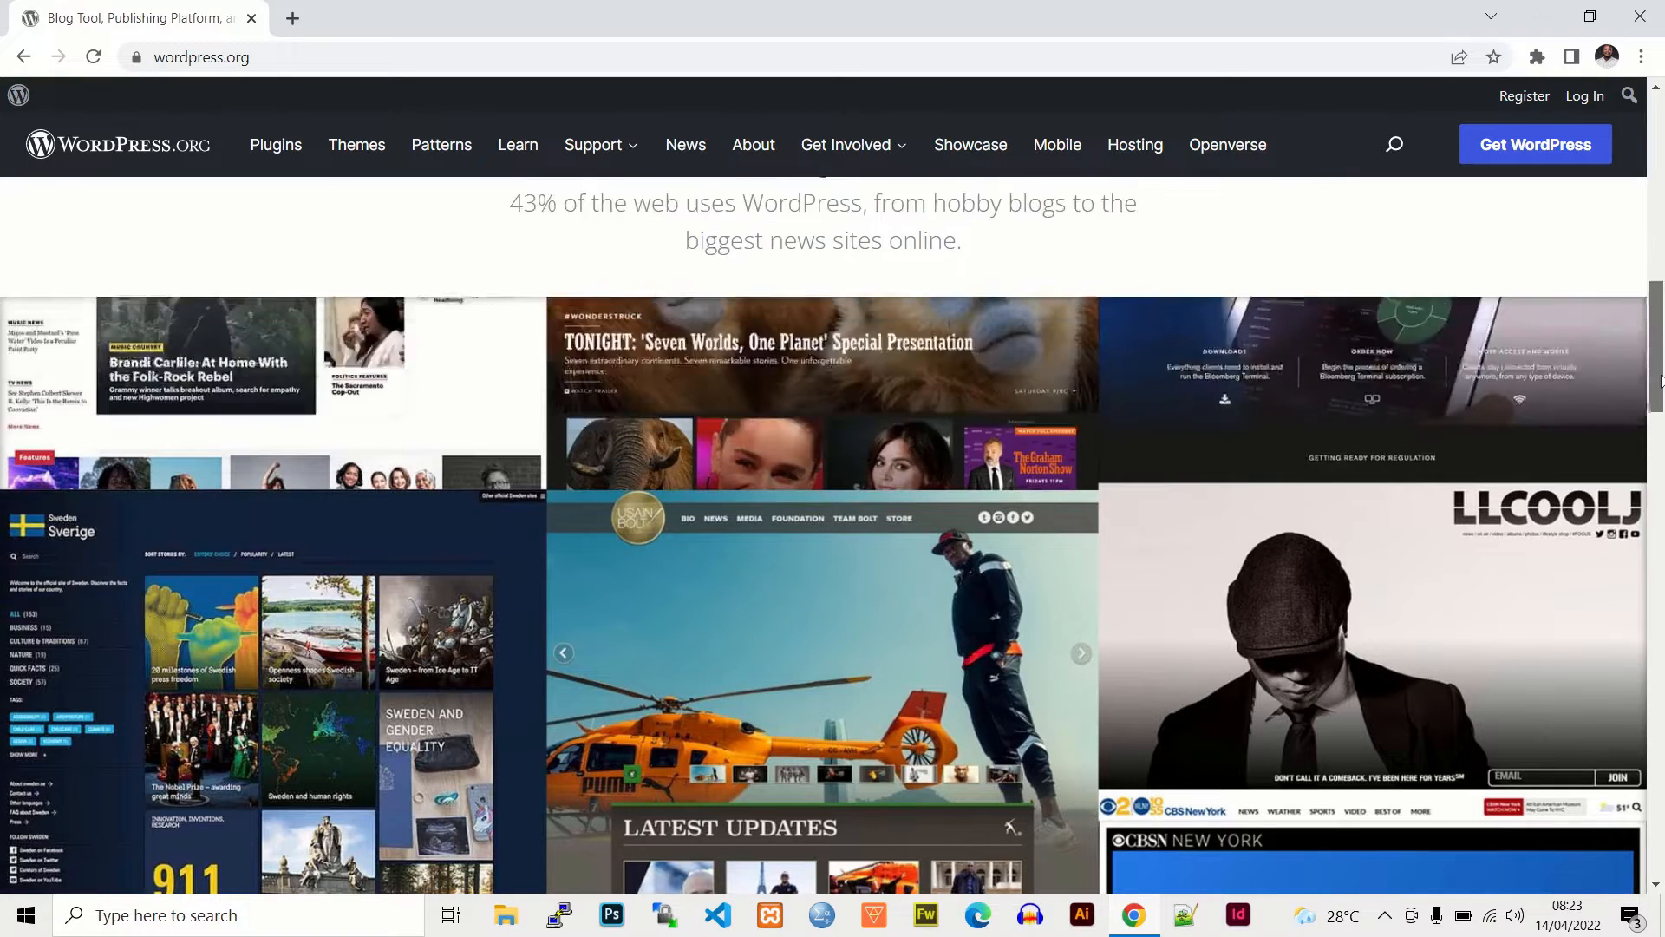
scroll(1658, 381, "down", 3)
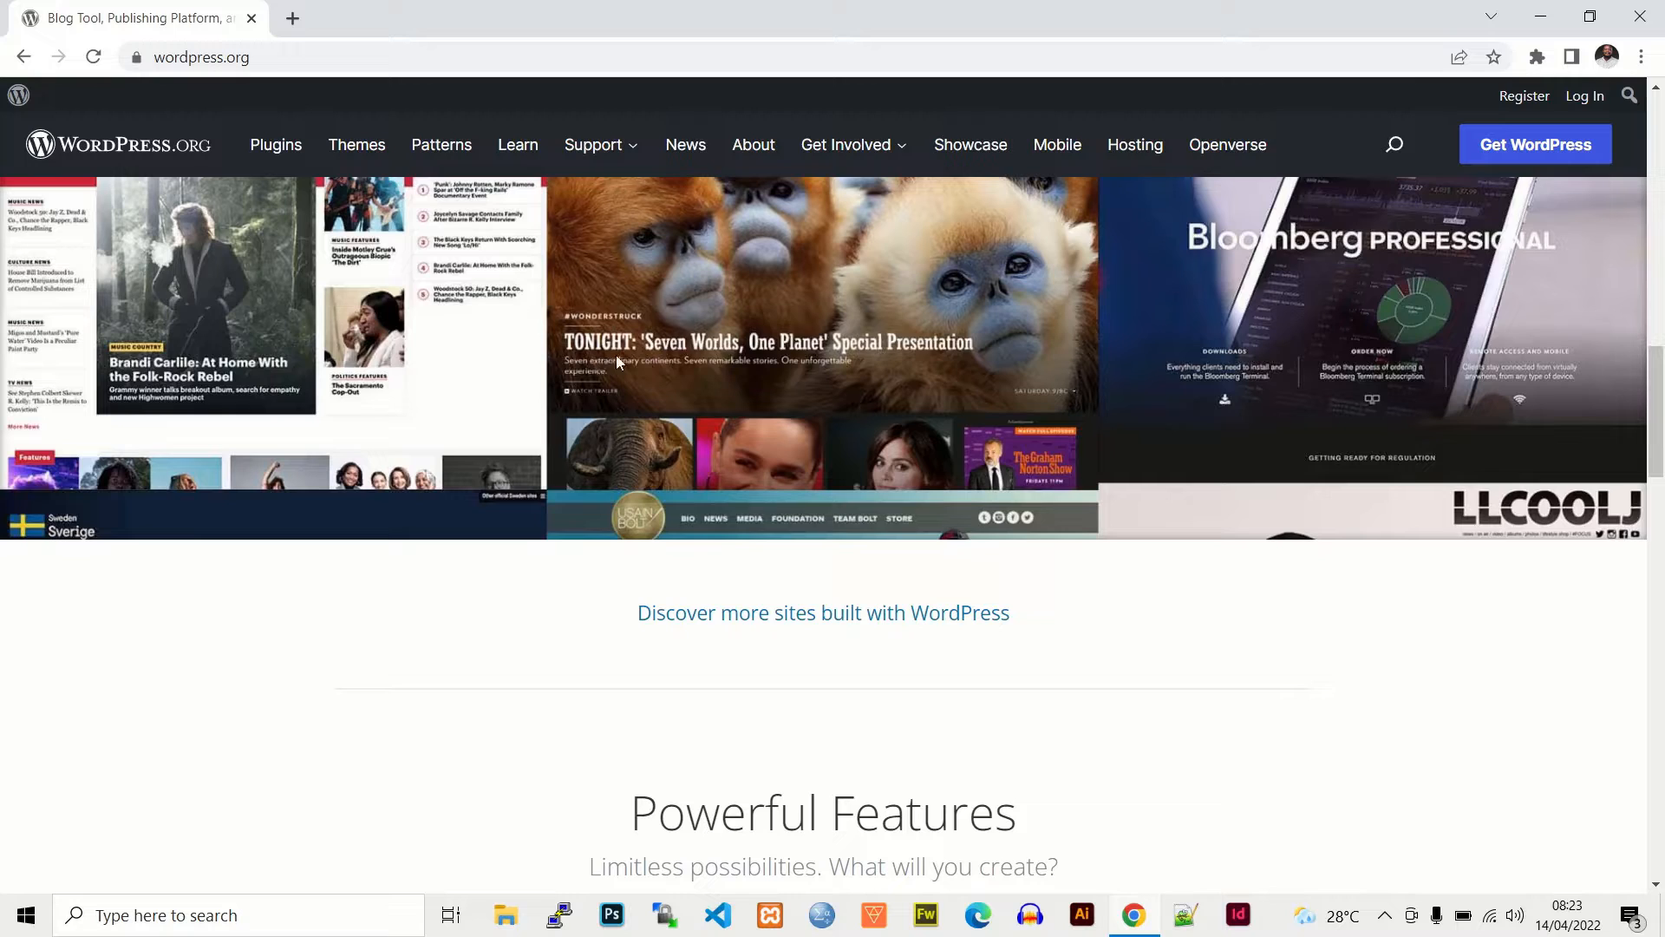
scroll(1658, 451, "down", 4)
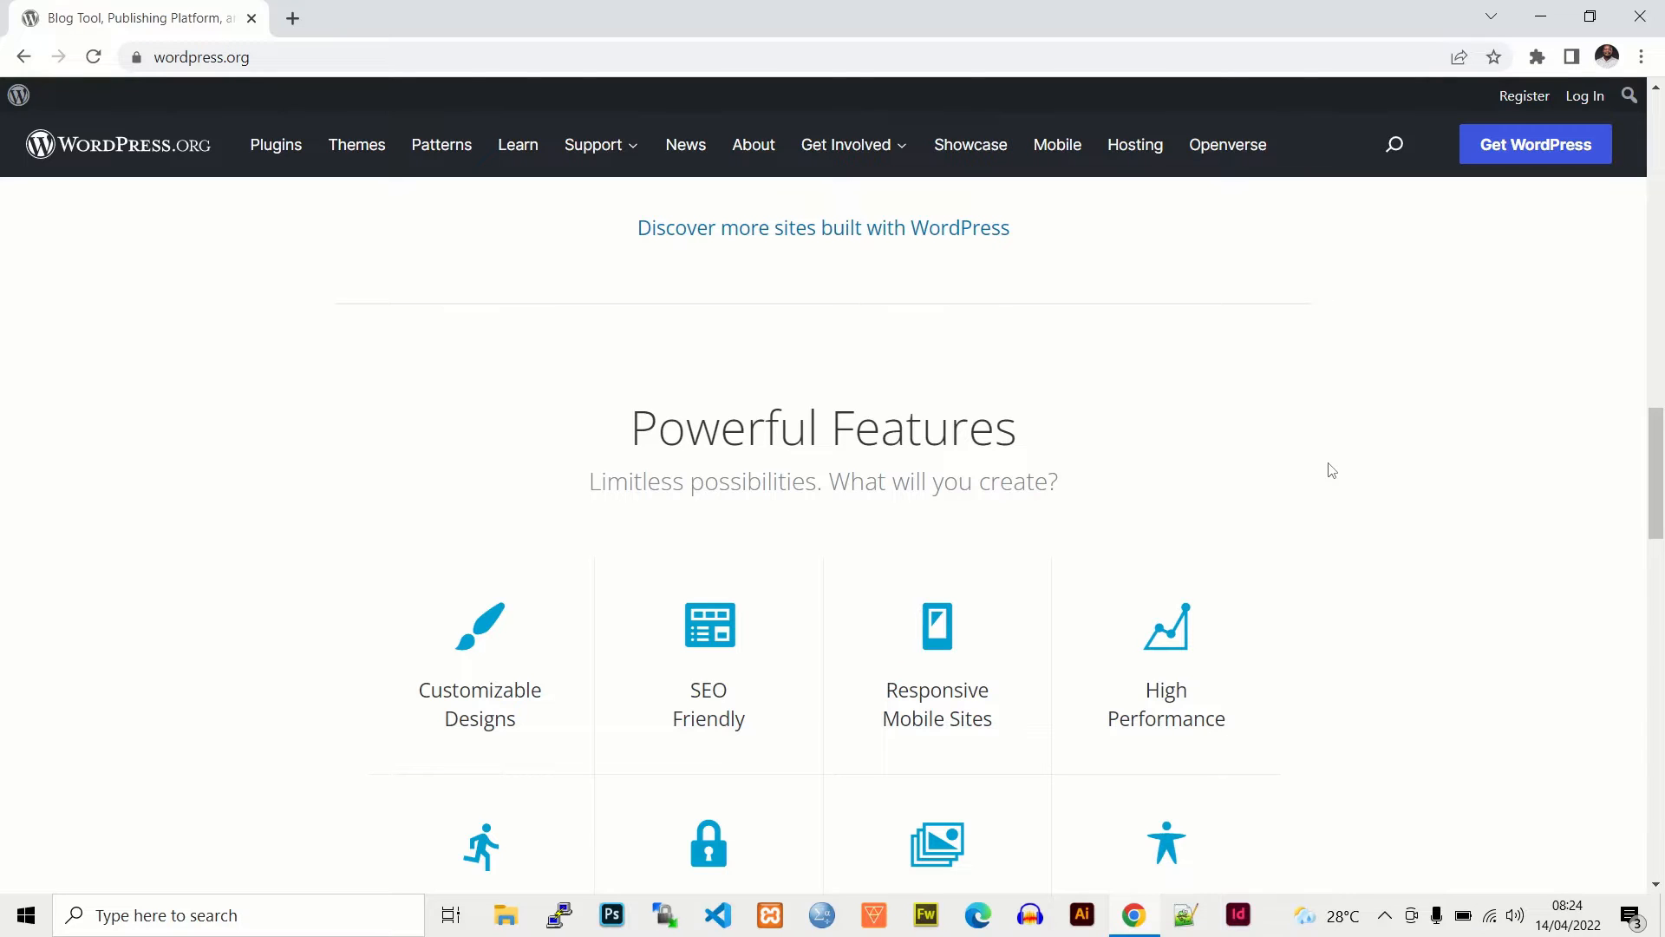
scroll(1353, 470, "down", 2)
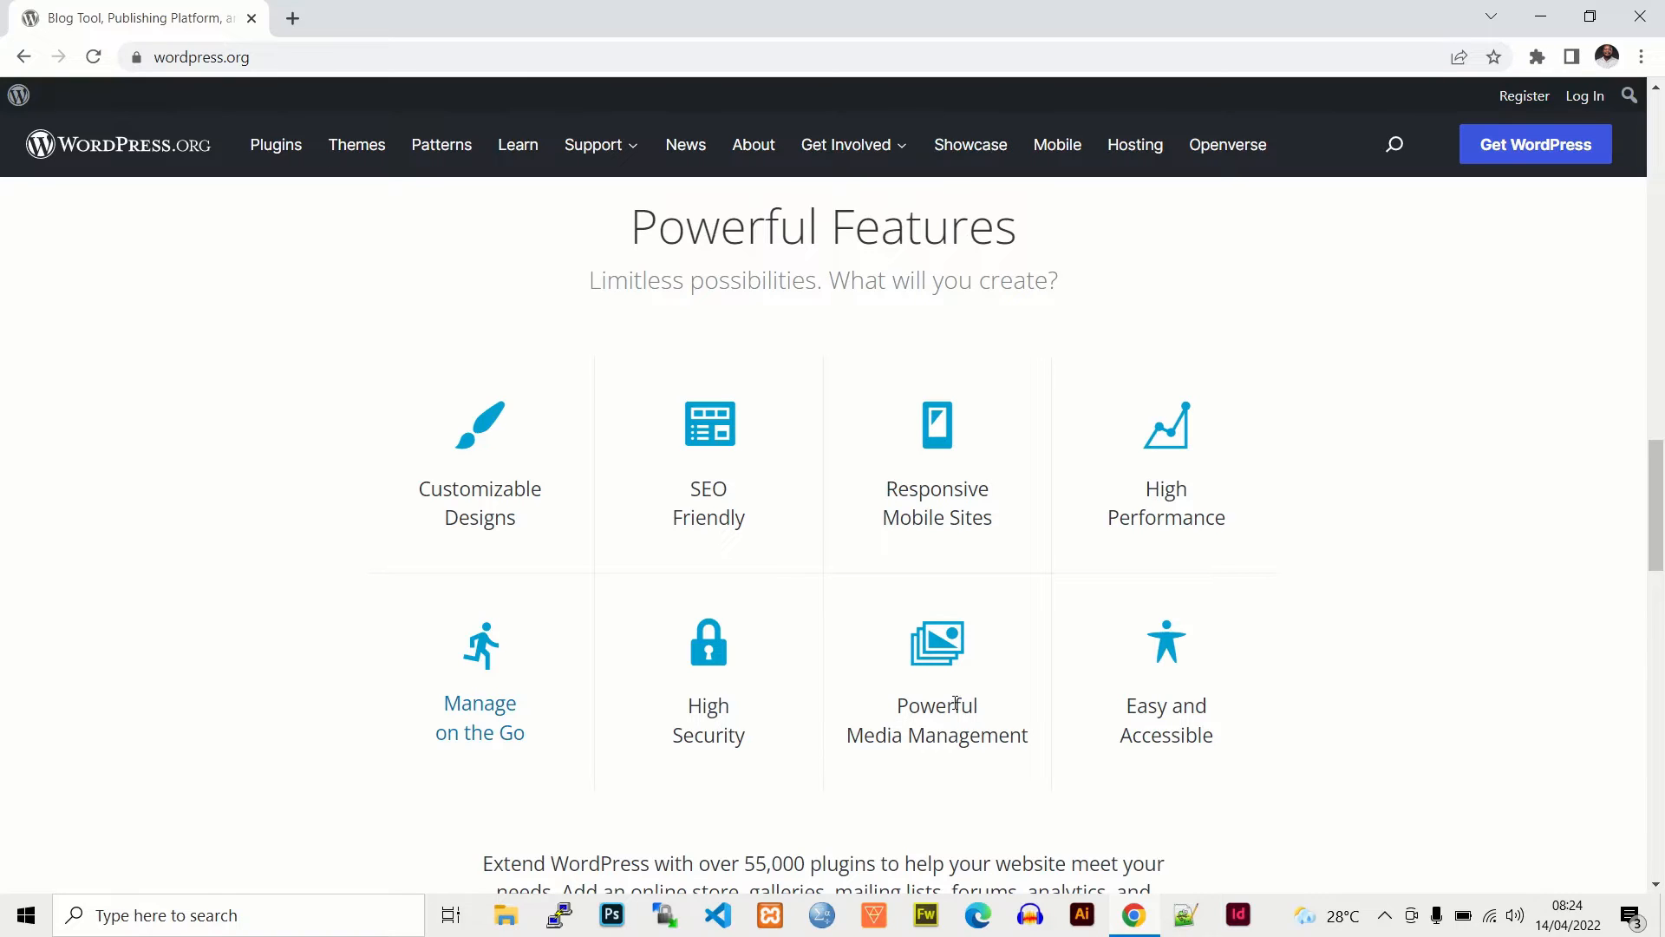
scroll(1232, 572, "down", 2)
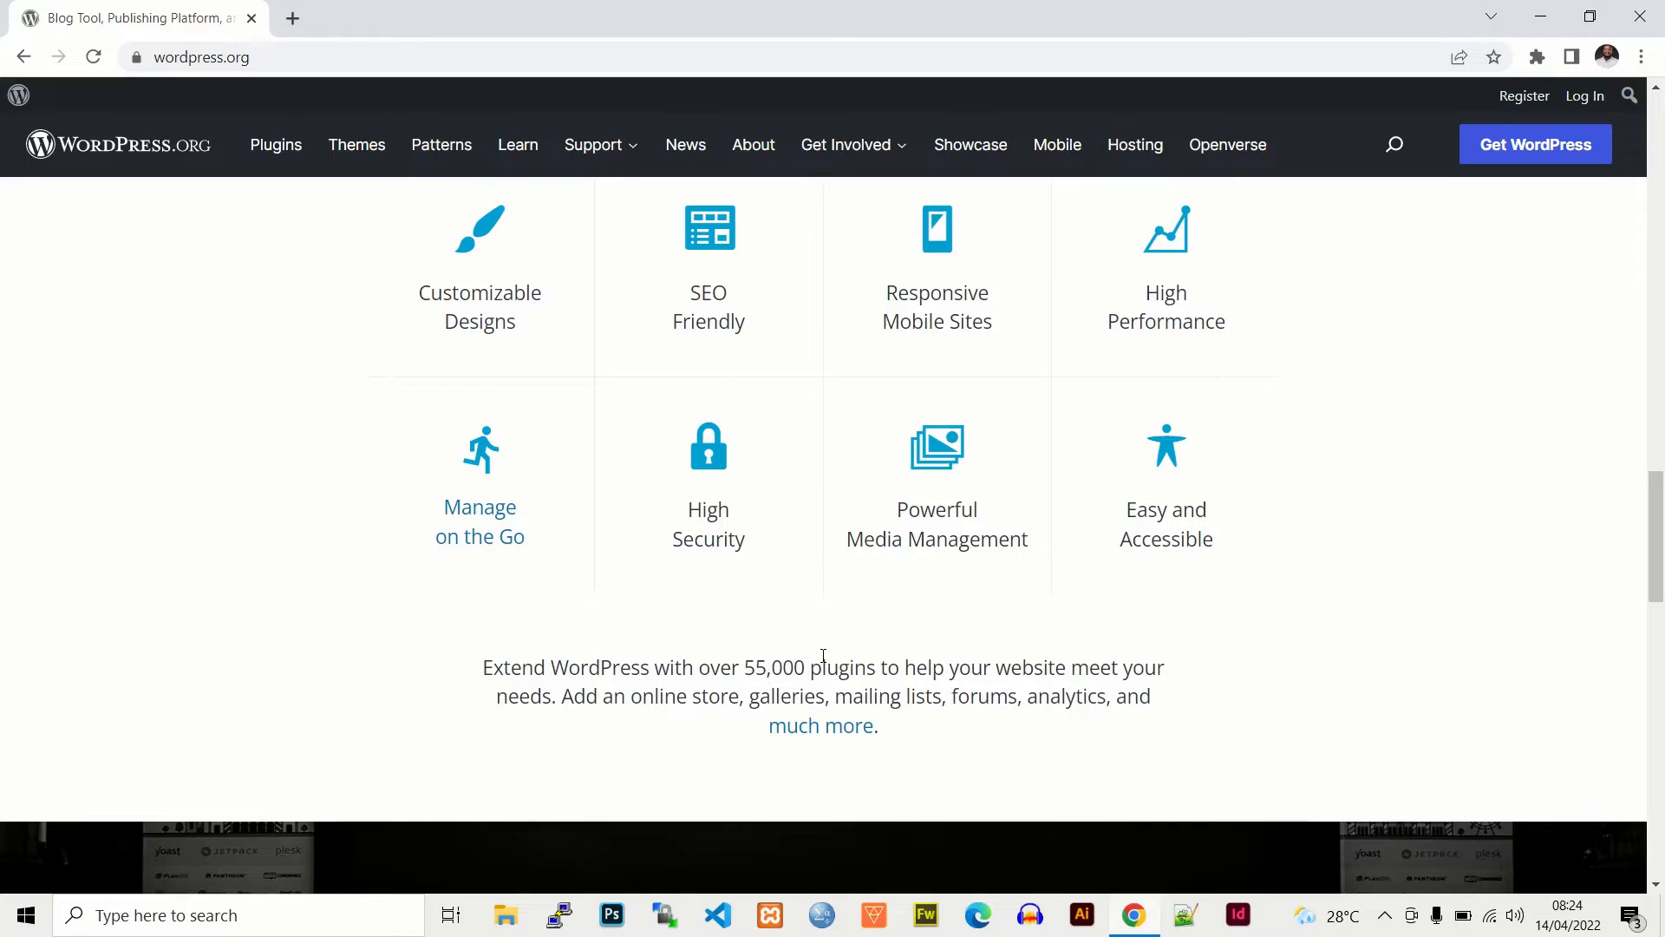
left_click_drag(1657, 536, 1660, 669)
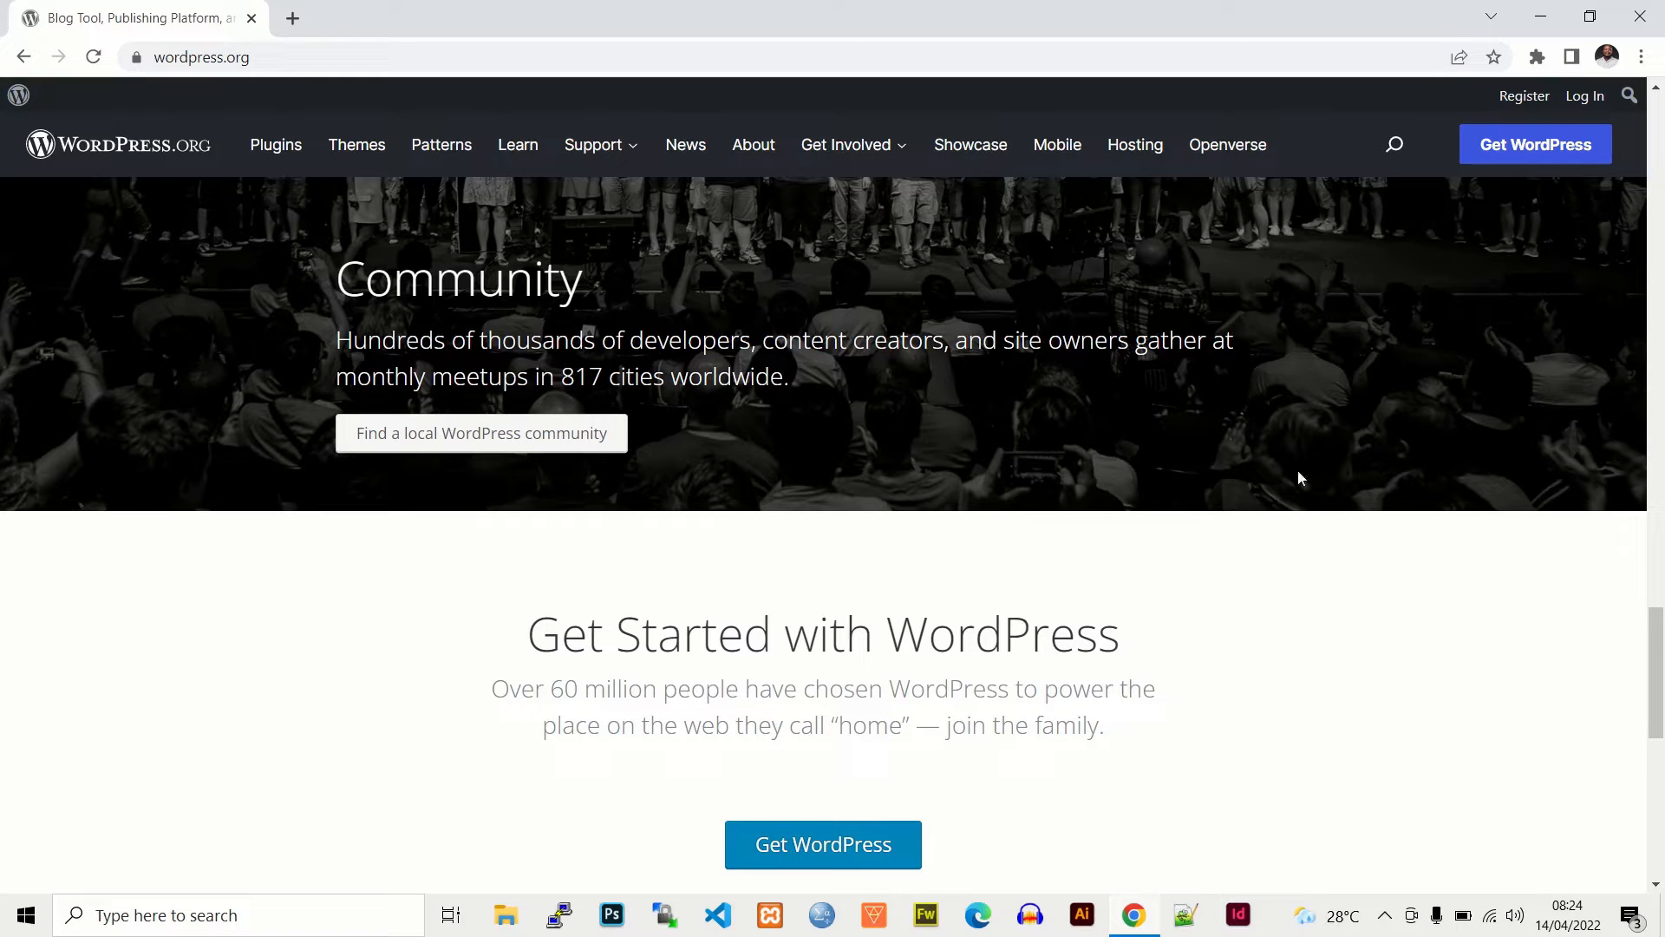
left_click_drag(1661, 635, 1664, 772)
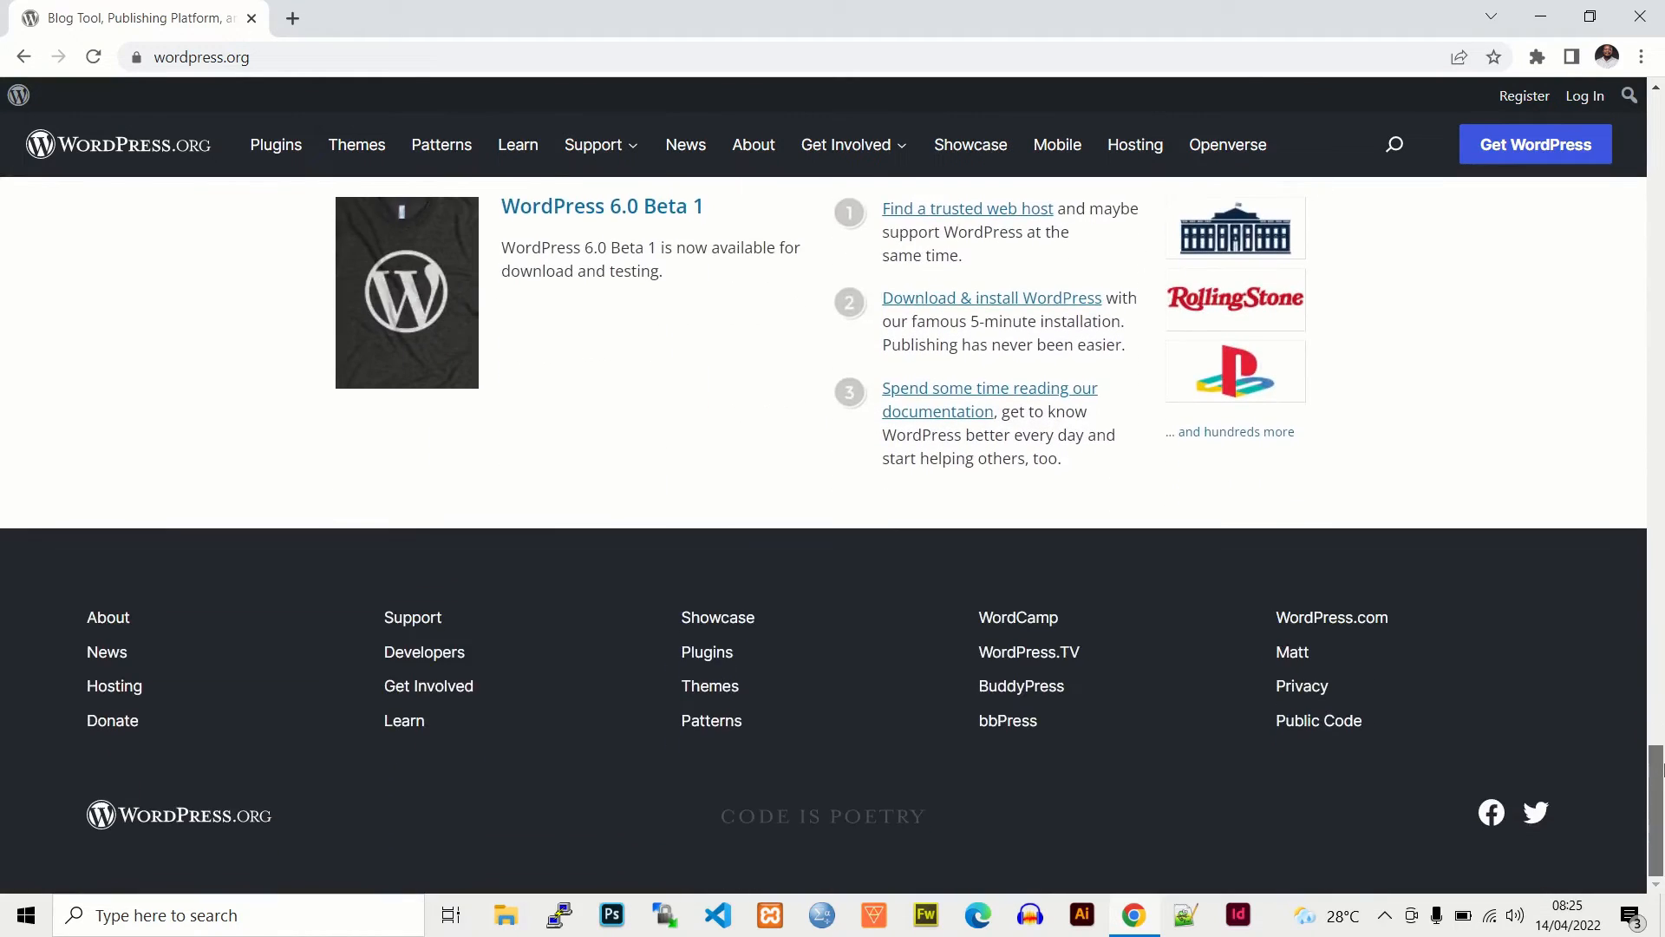
- Browse the WordPress.org About page, then its Requirements page
left_click(110, 620)
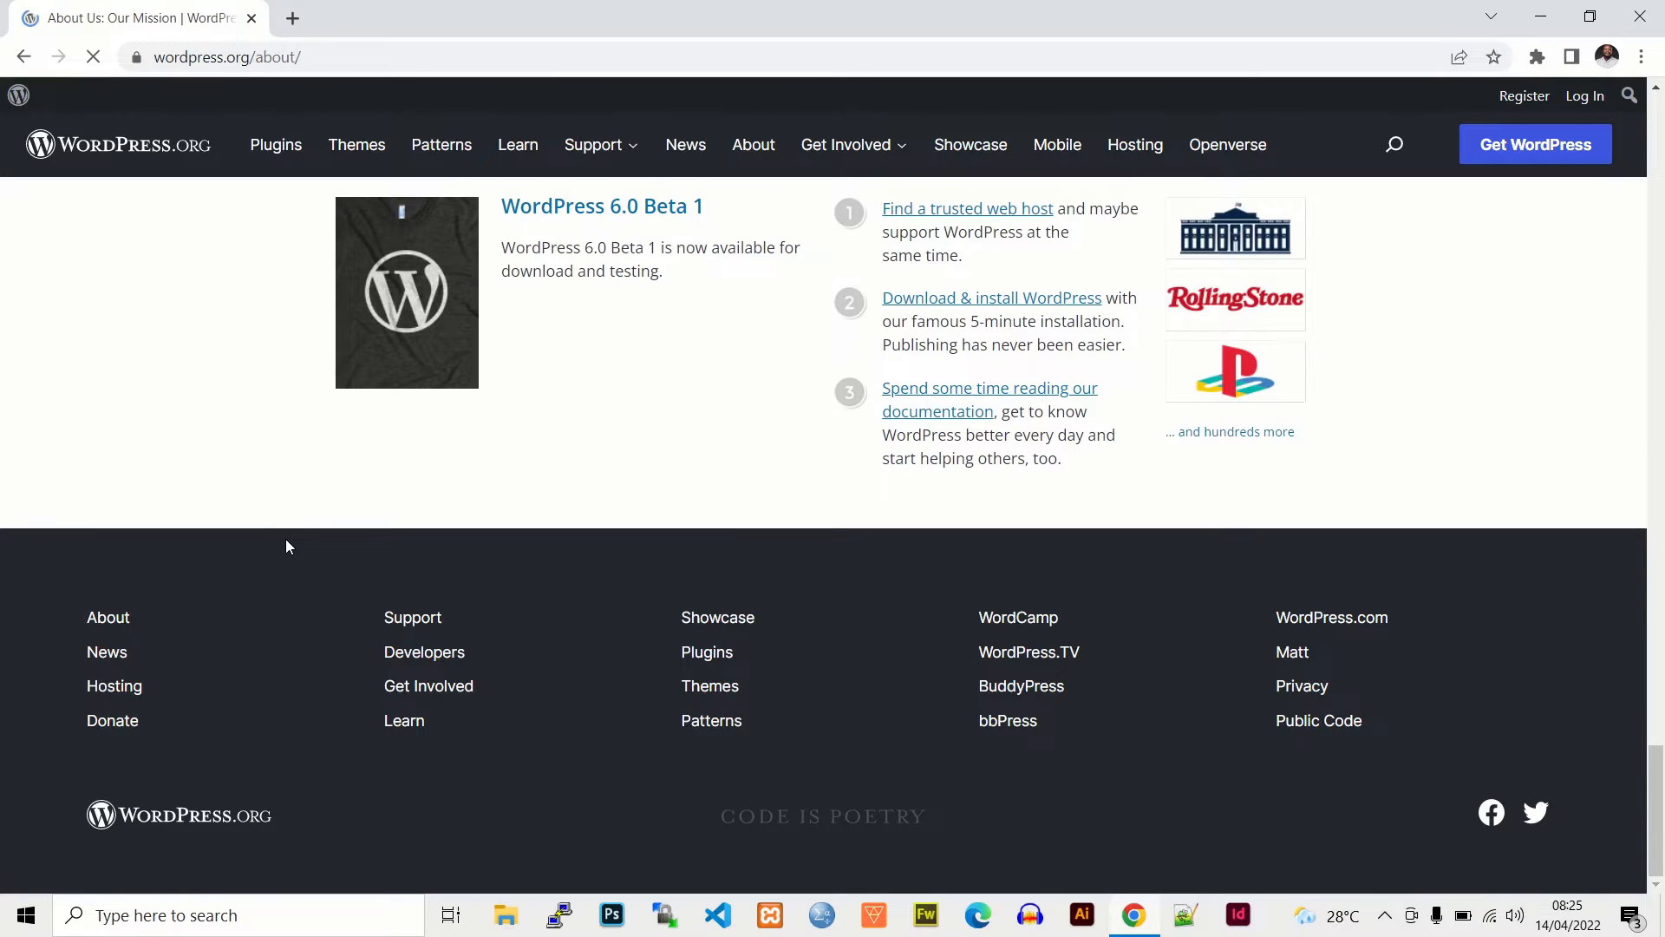
scroll(1615, 285, "down", 15)
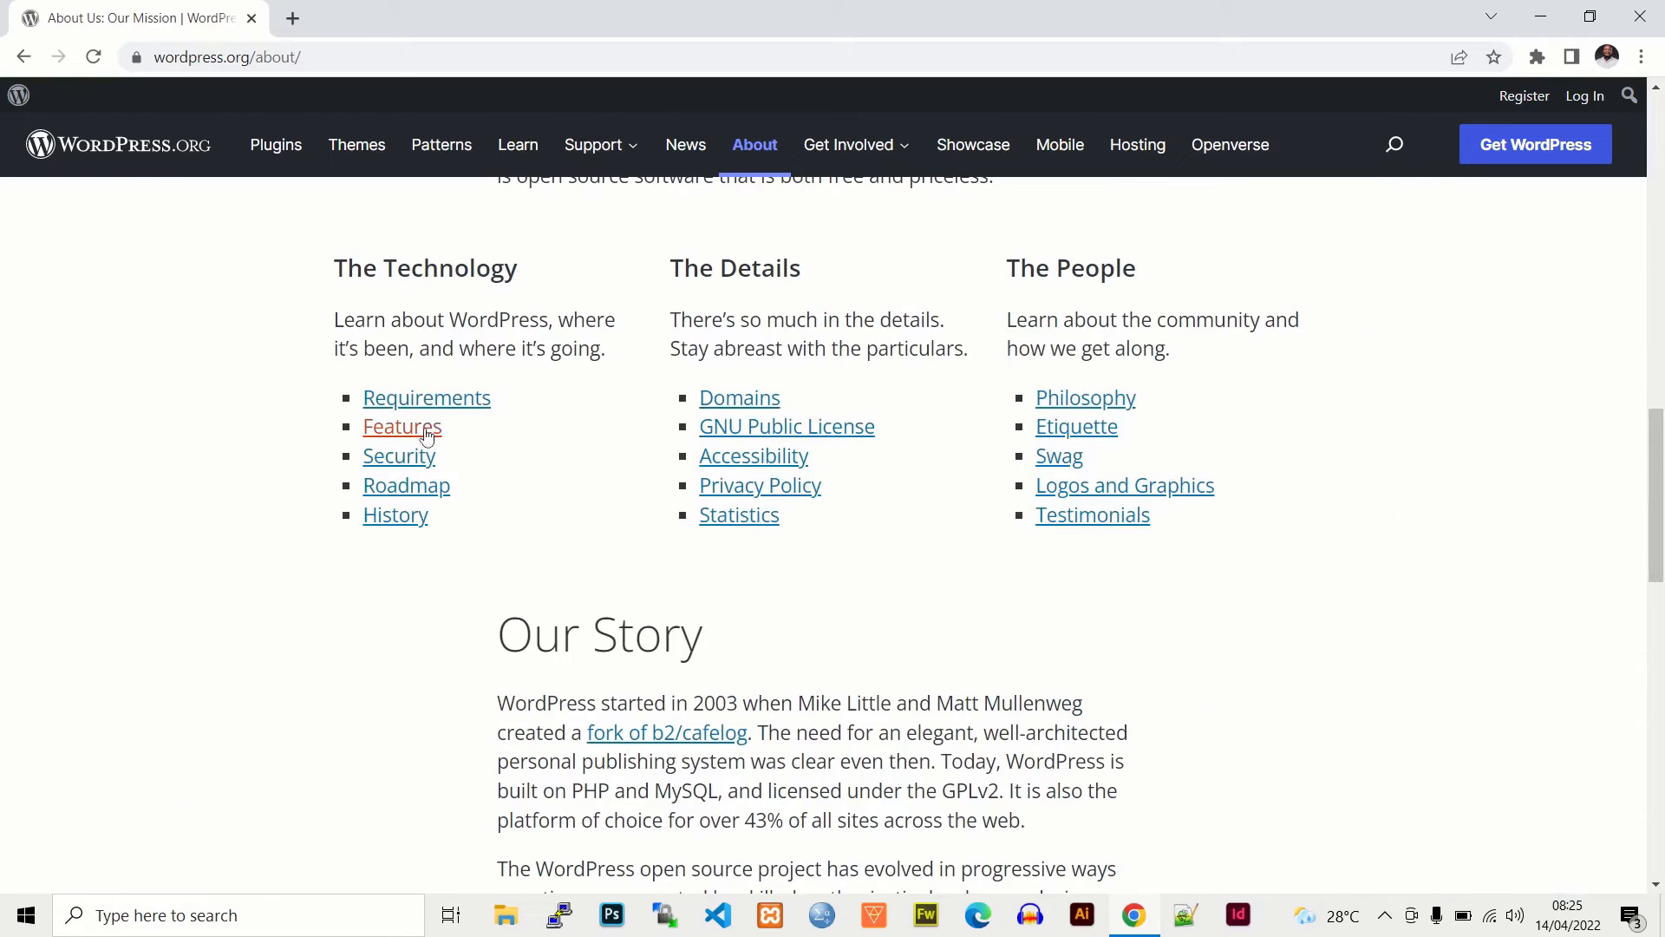
left_click(438, 404)
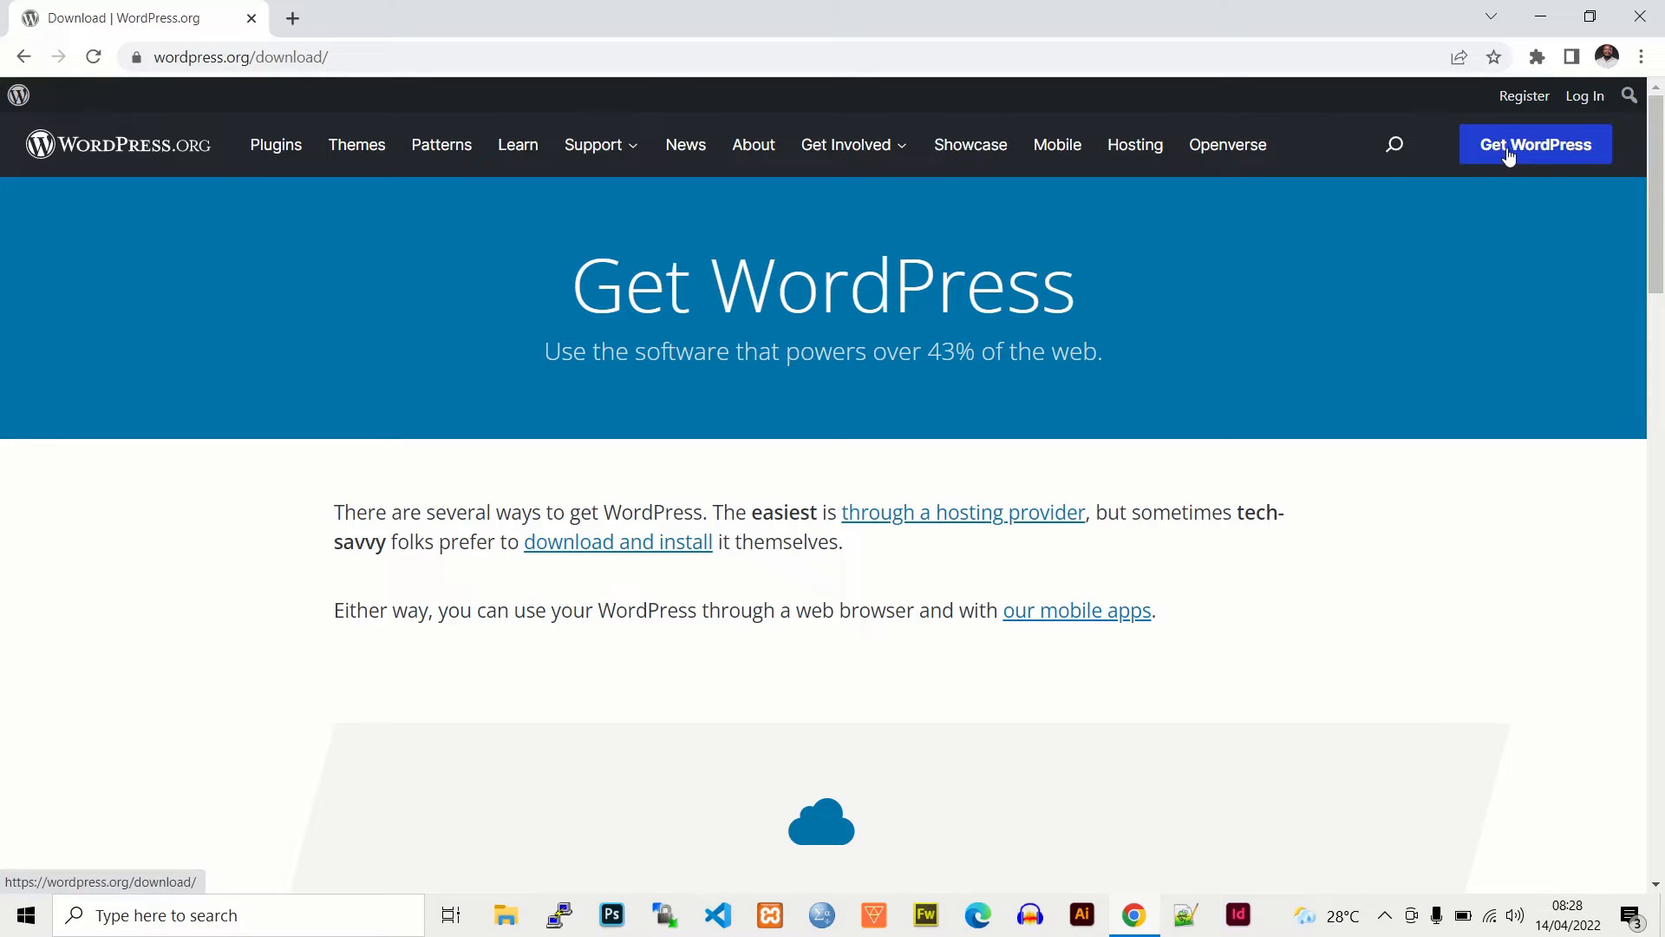
- Download the WordPress 5.9.3 zip from the download-and-install section
scroll(1508, 243, "down", 2)
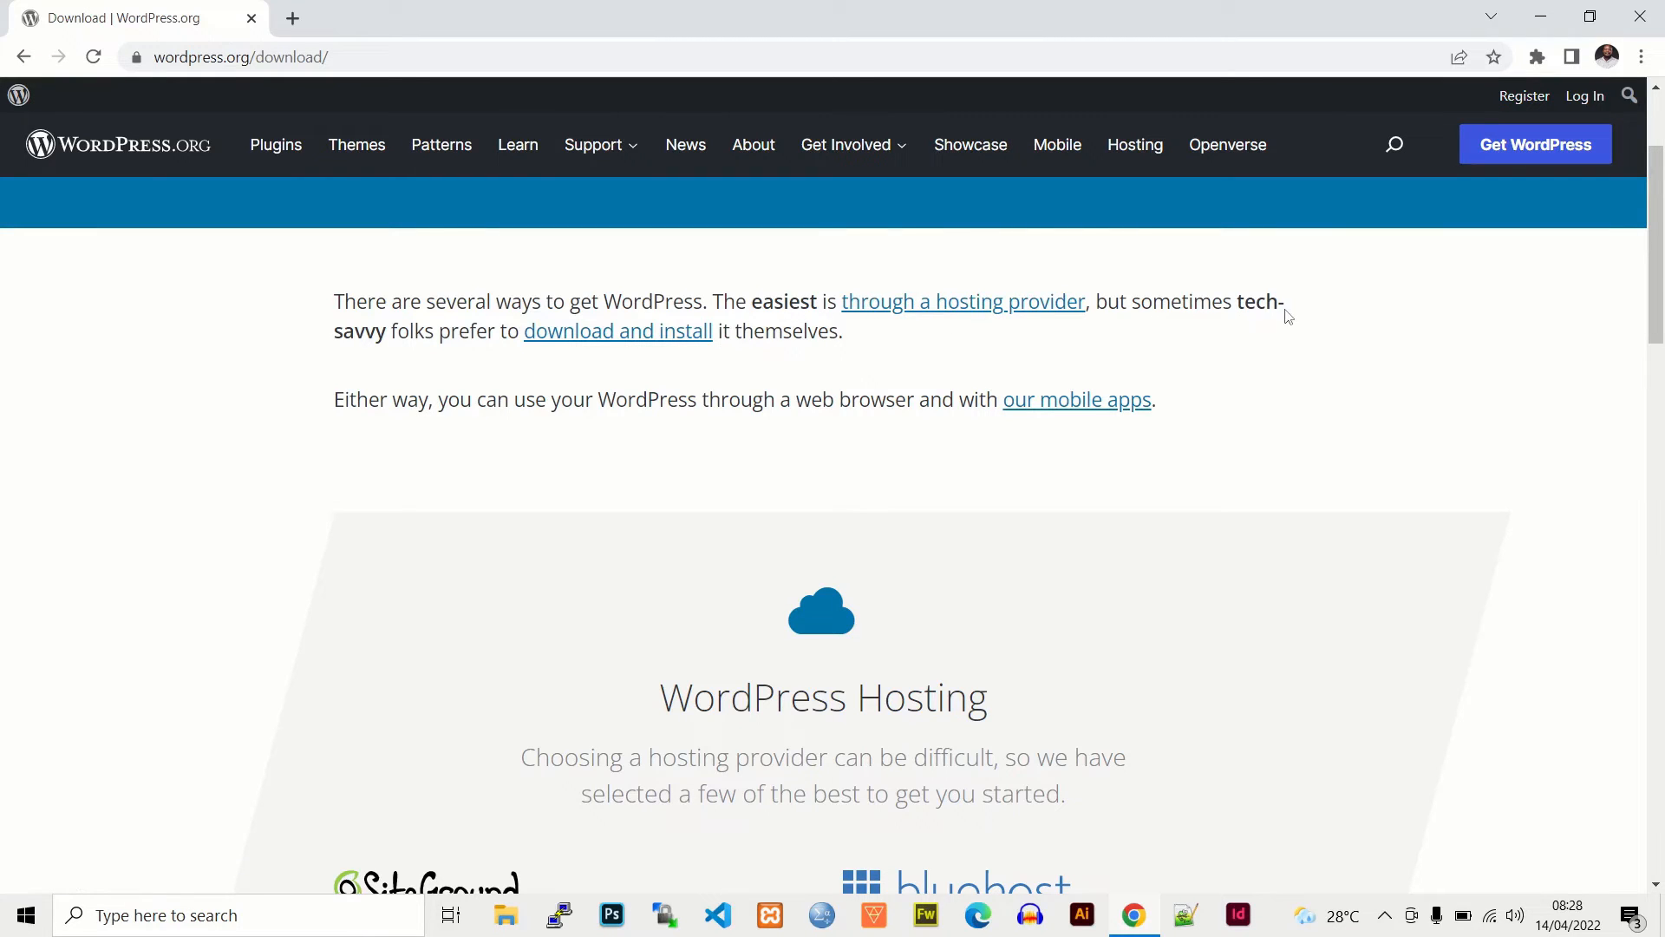
left_click(582, 345)
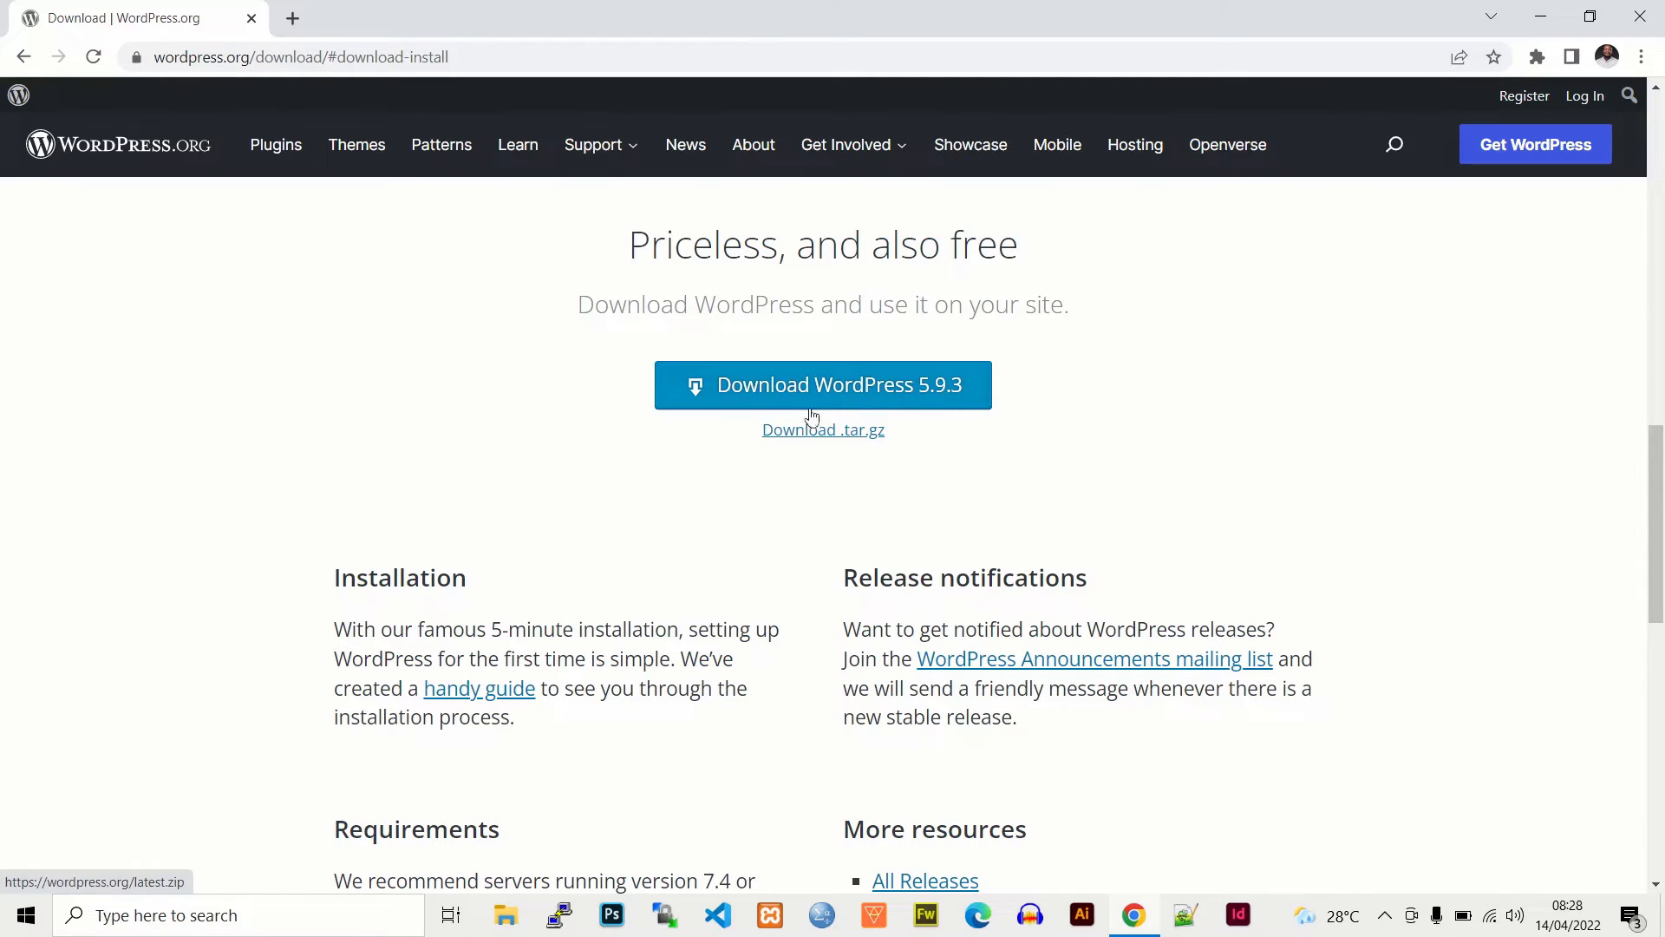
left_click(874, 392)
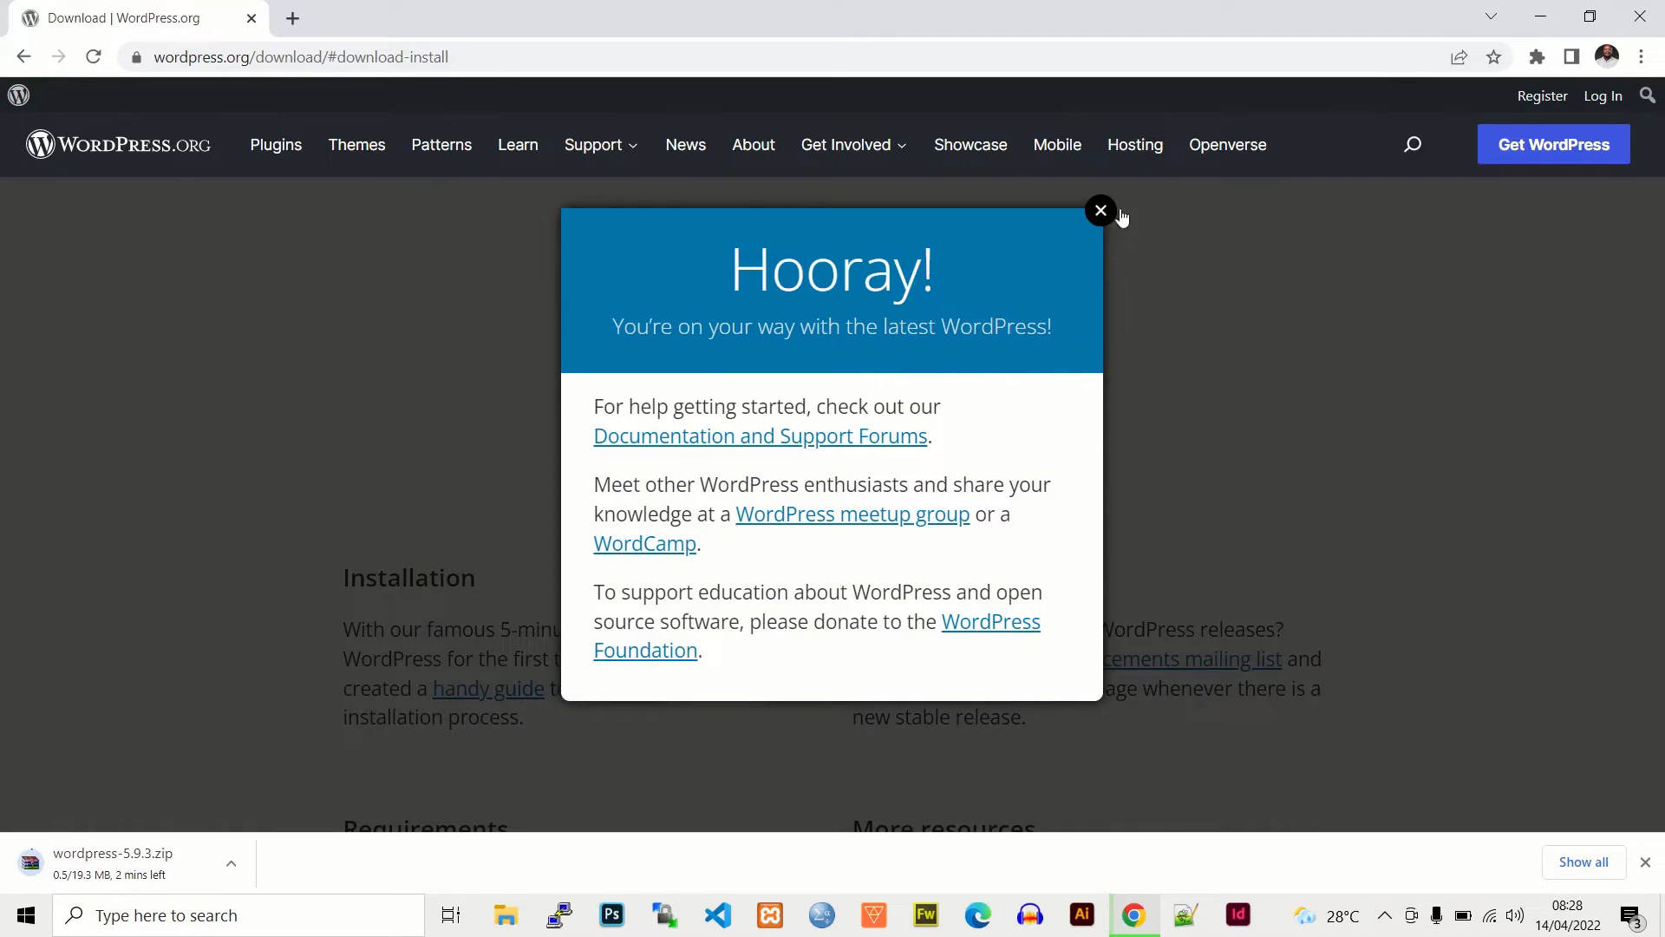
- Dismiss the Hooray confirmation message while the zip finishes downloading
left_click(1112, 212)
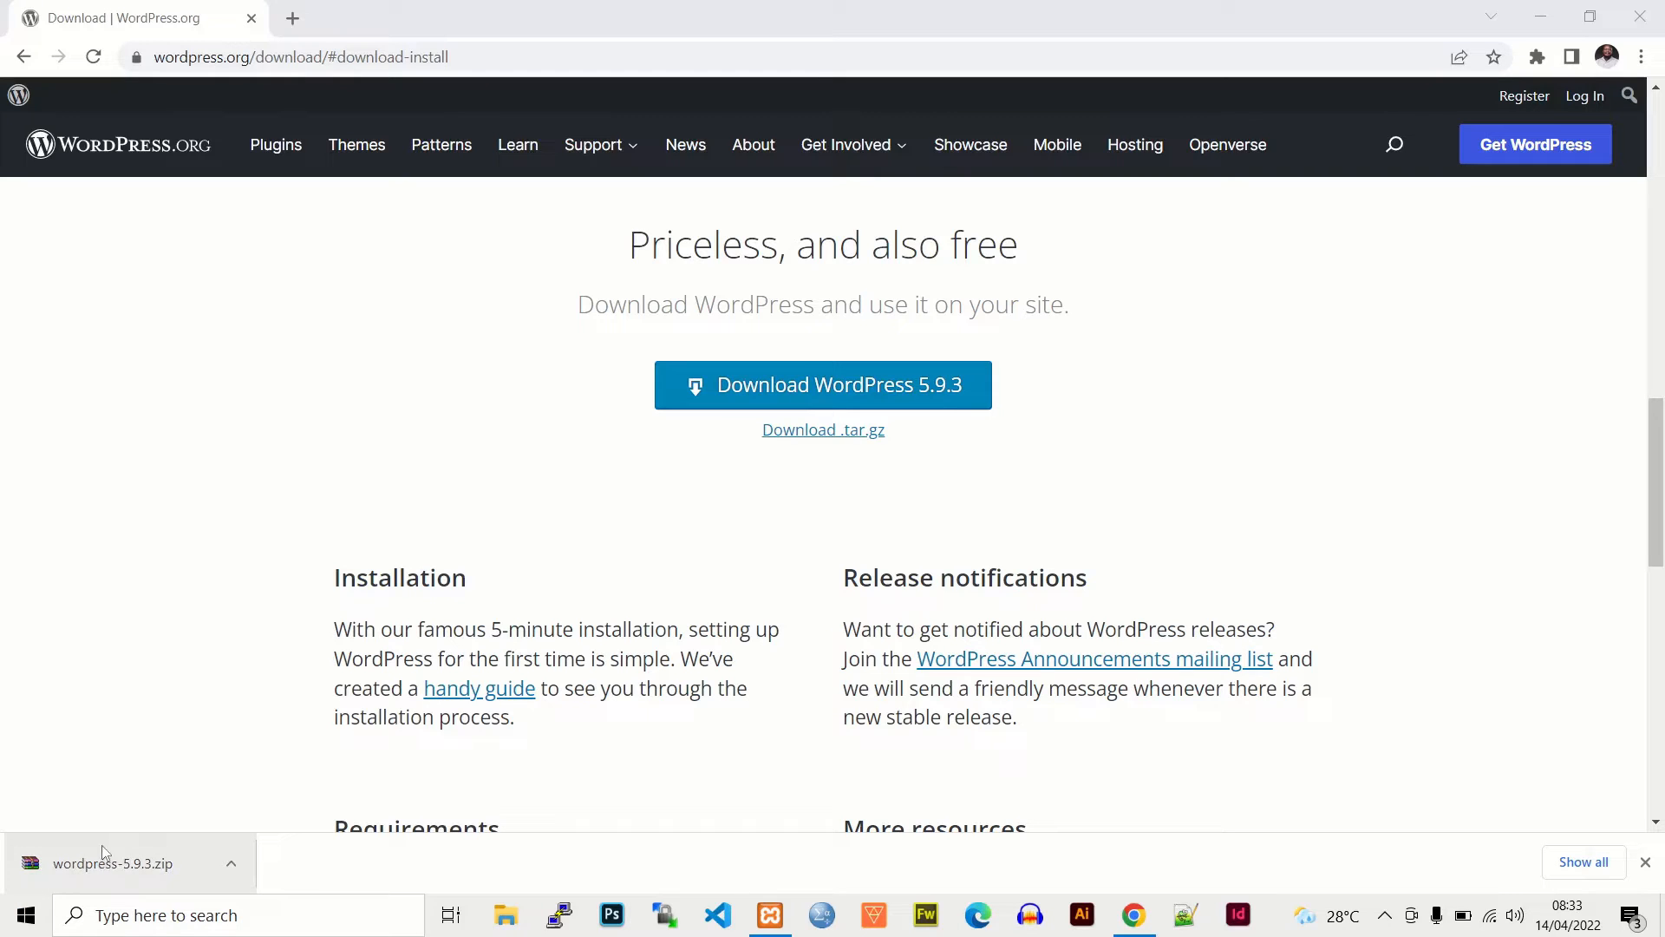
- Show the downloaded wordpress-5.9.3 zip in its folder and cut it
left_click(230, 863)
left_click(278, 792)
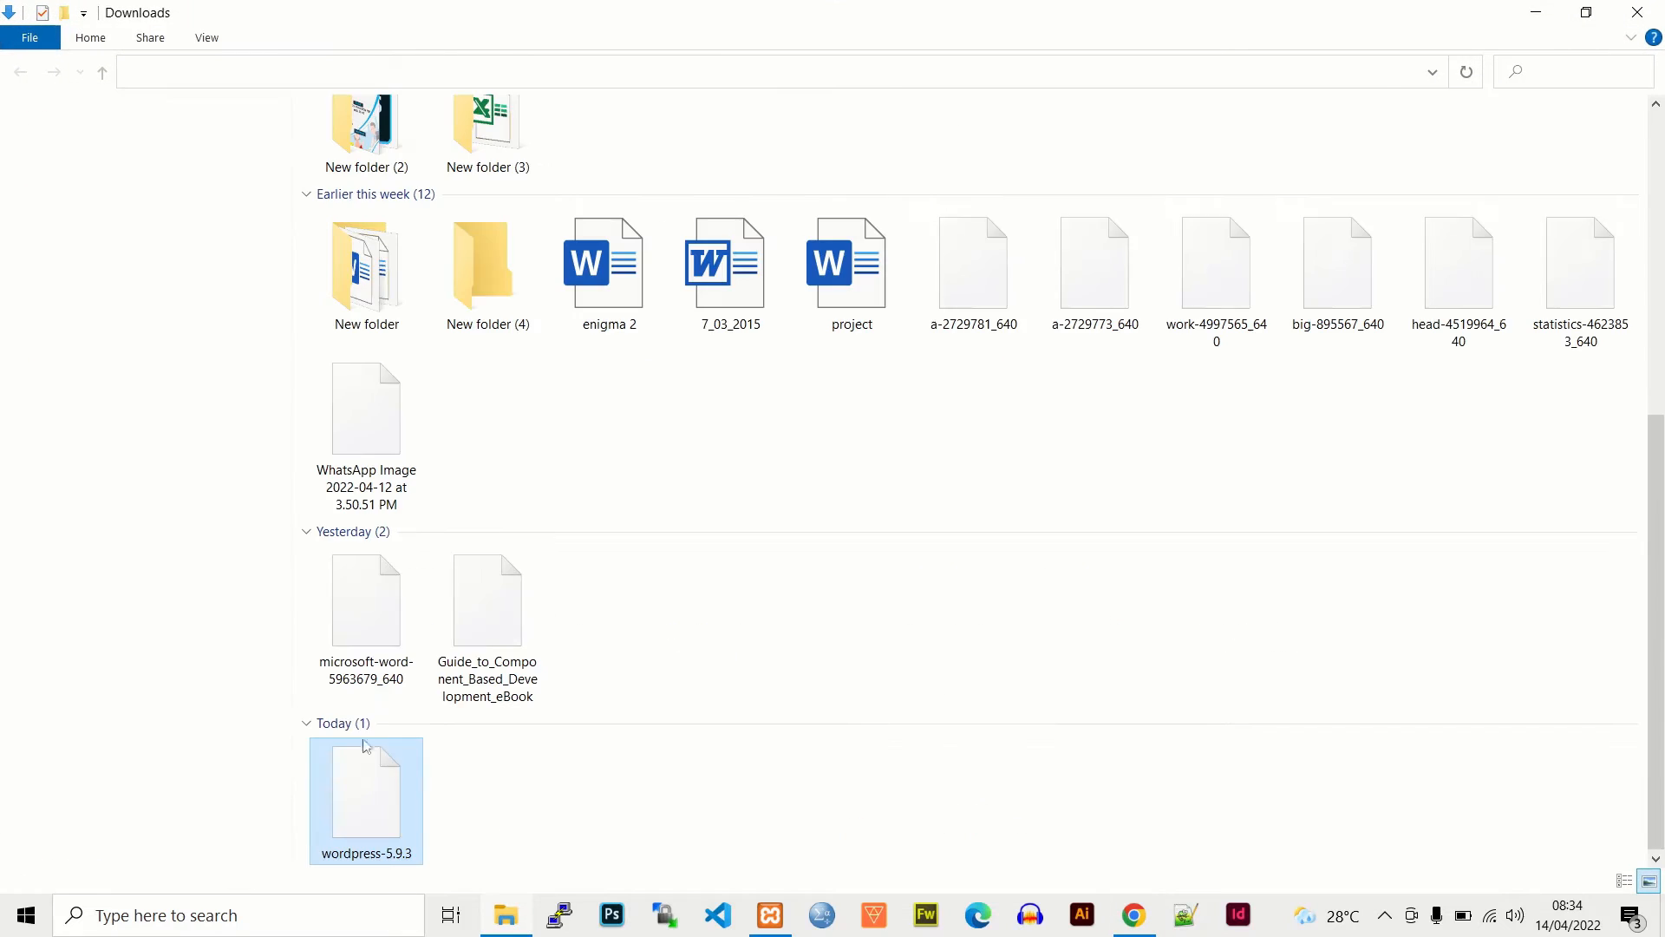
right_click(364, 774)
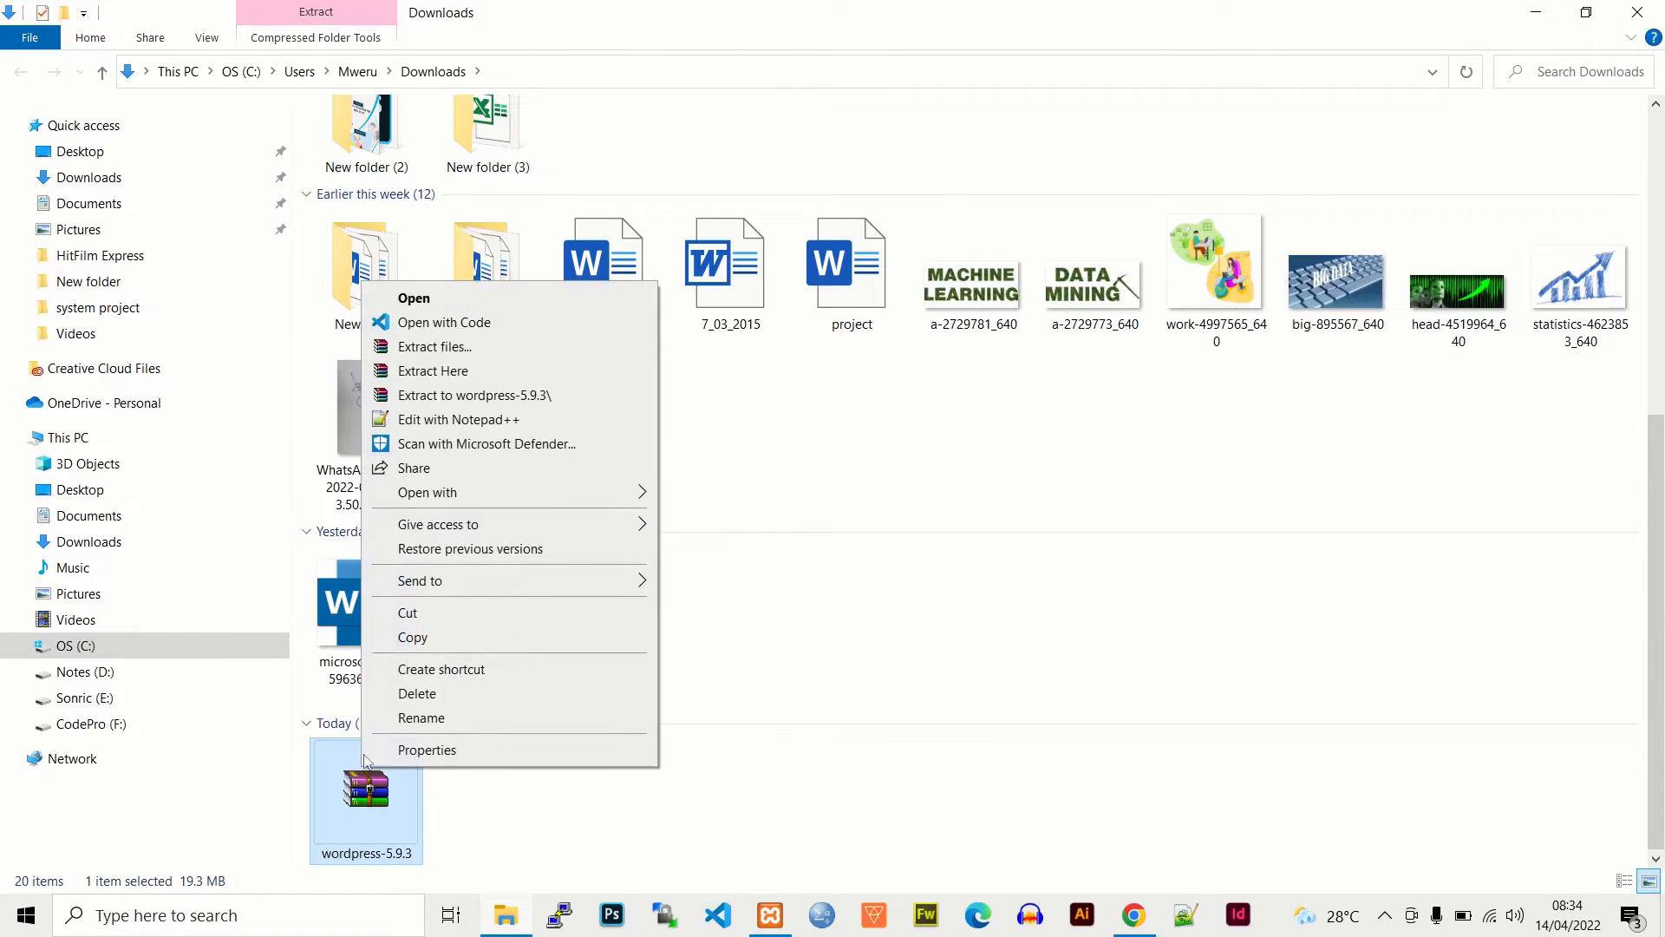
left_click(408, 614)
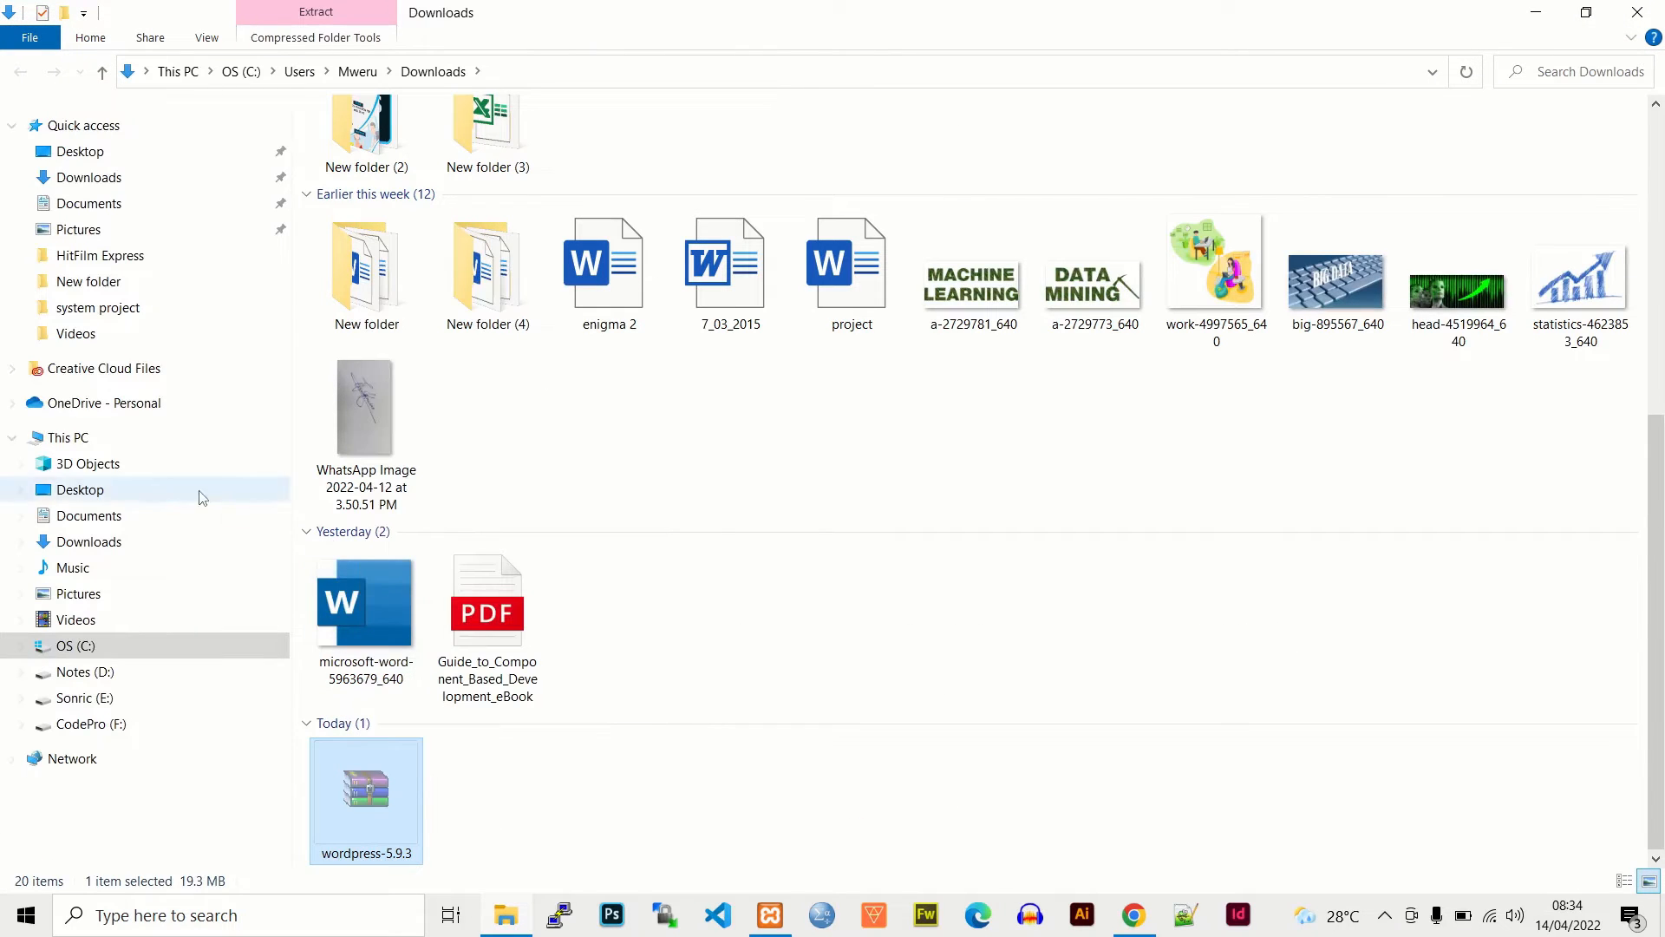
- Navigate to the empty C:\xampp\htdocs\wordpress folder
left_click(78, 647)
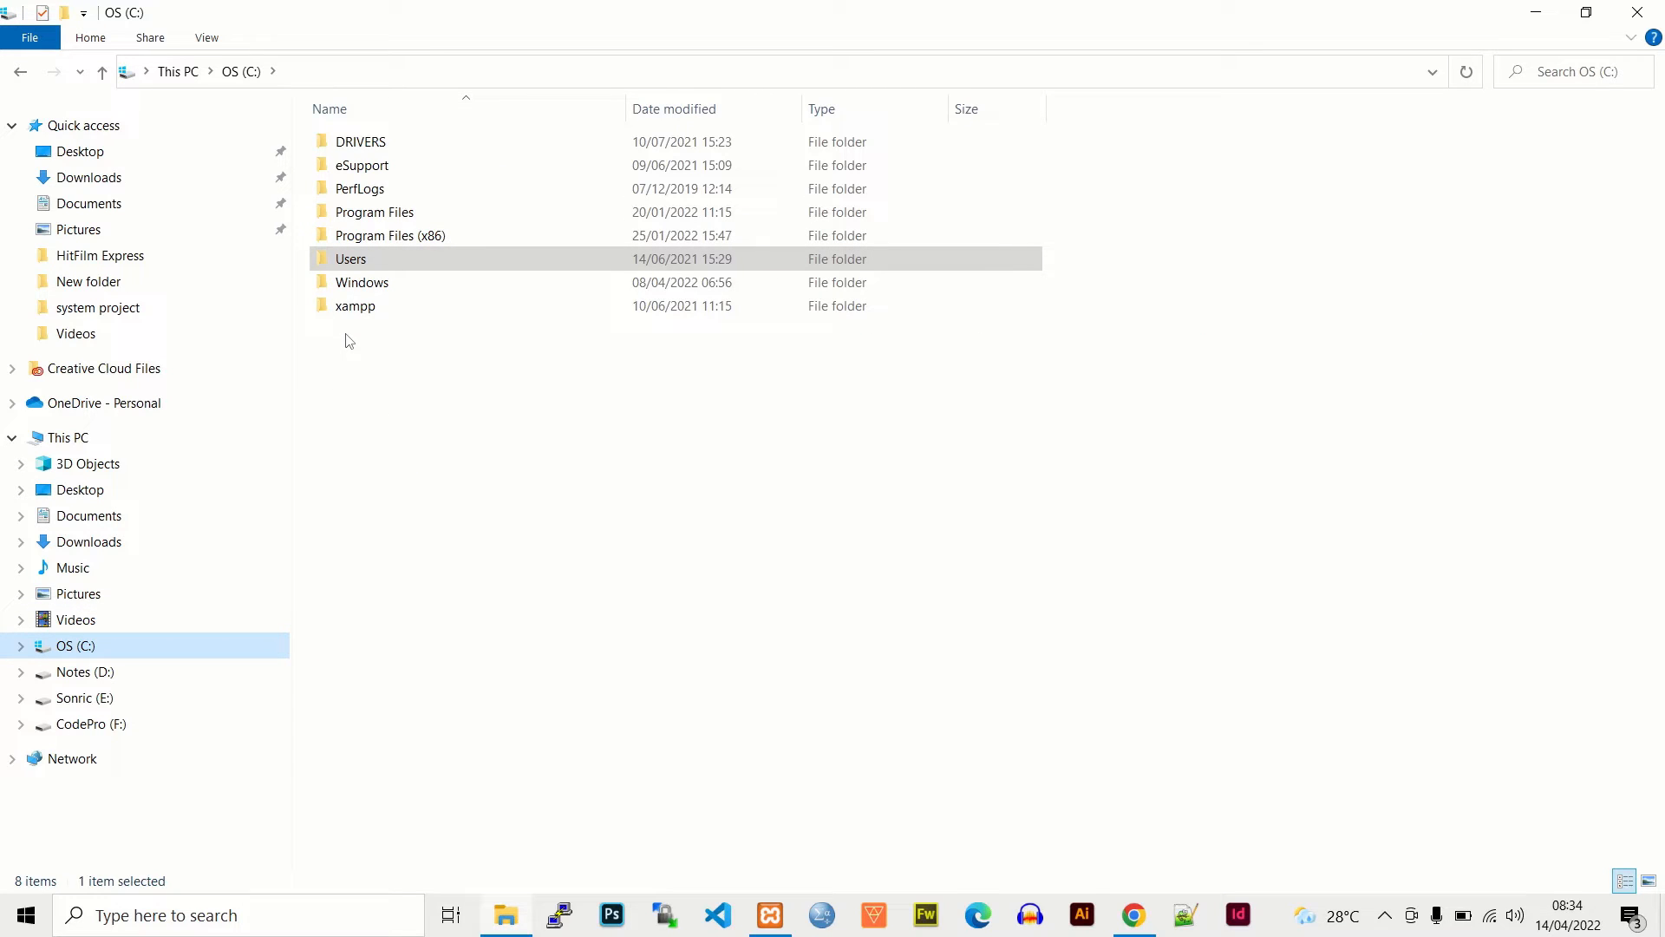
double_click(344, 306)
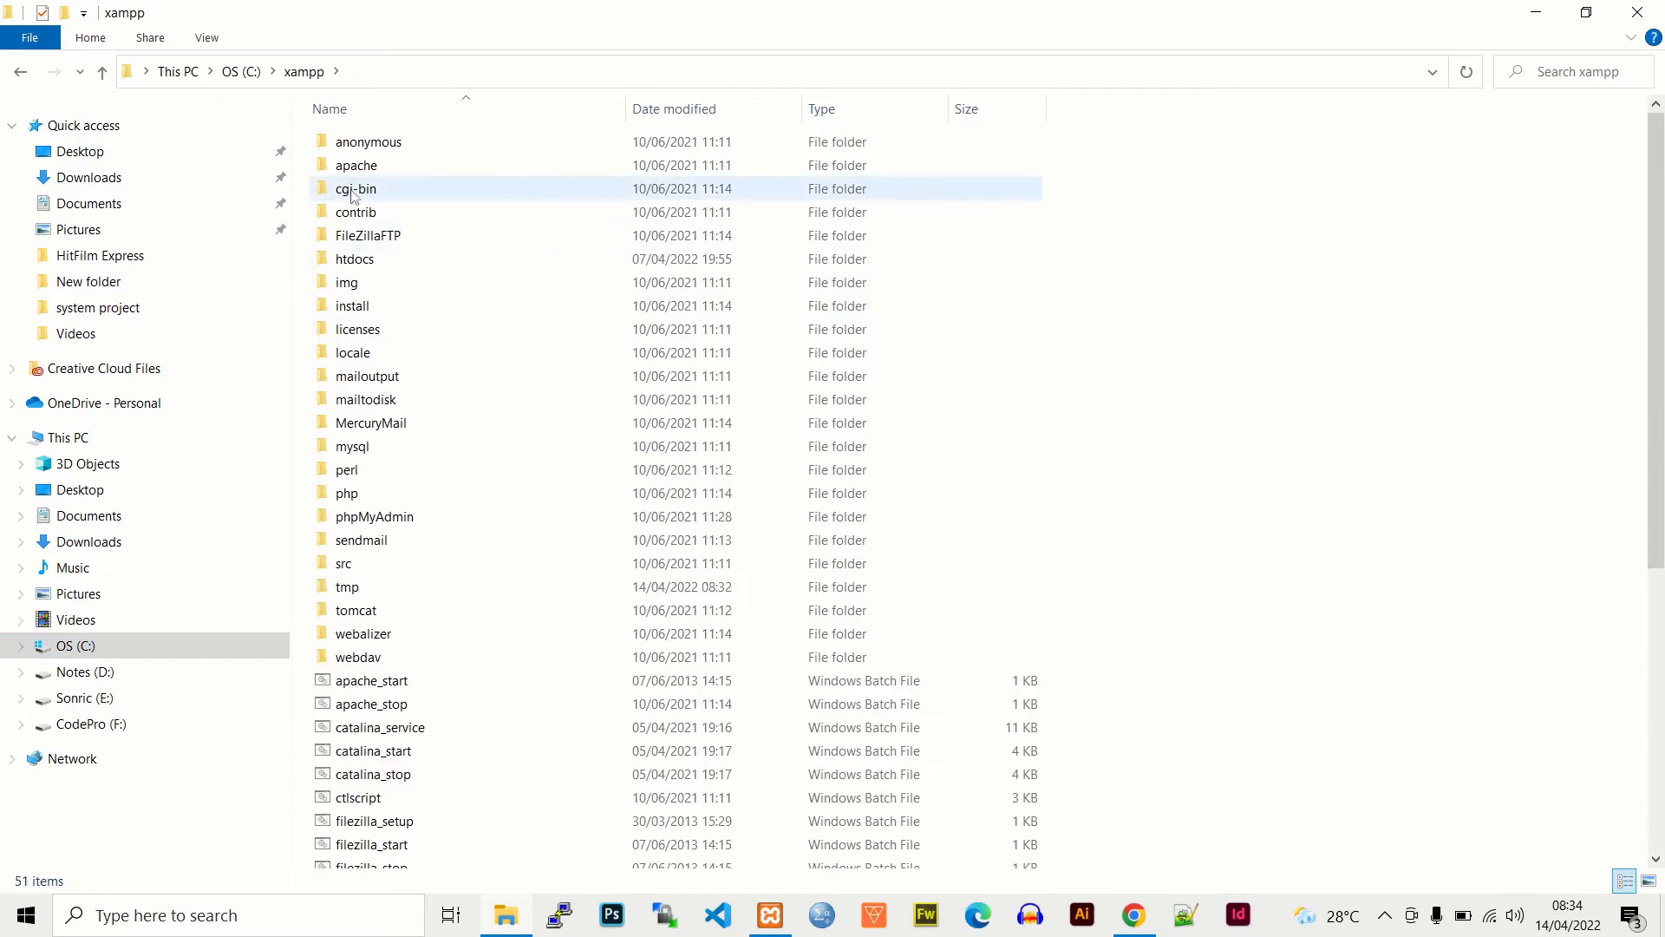
double_click(356, 259)
left_click(357, 260)
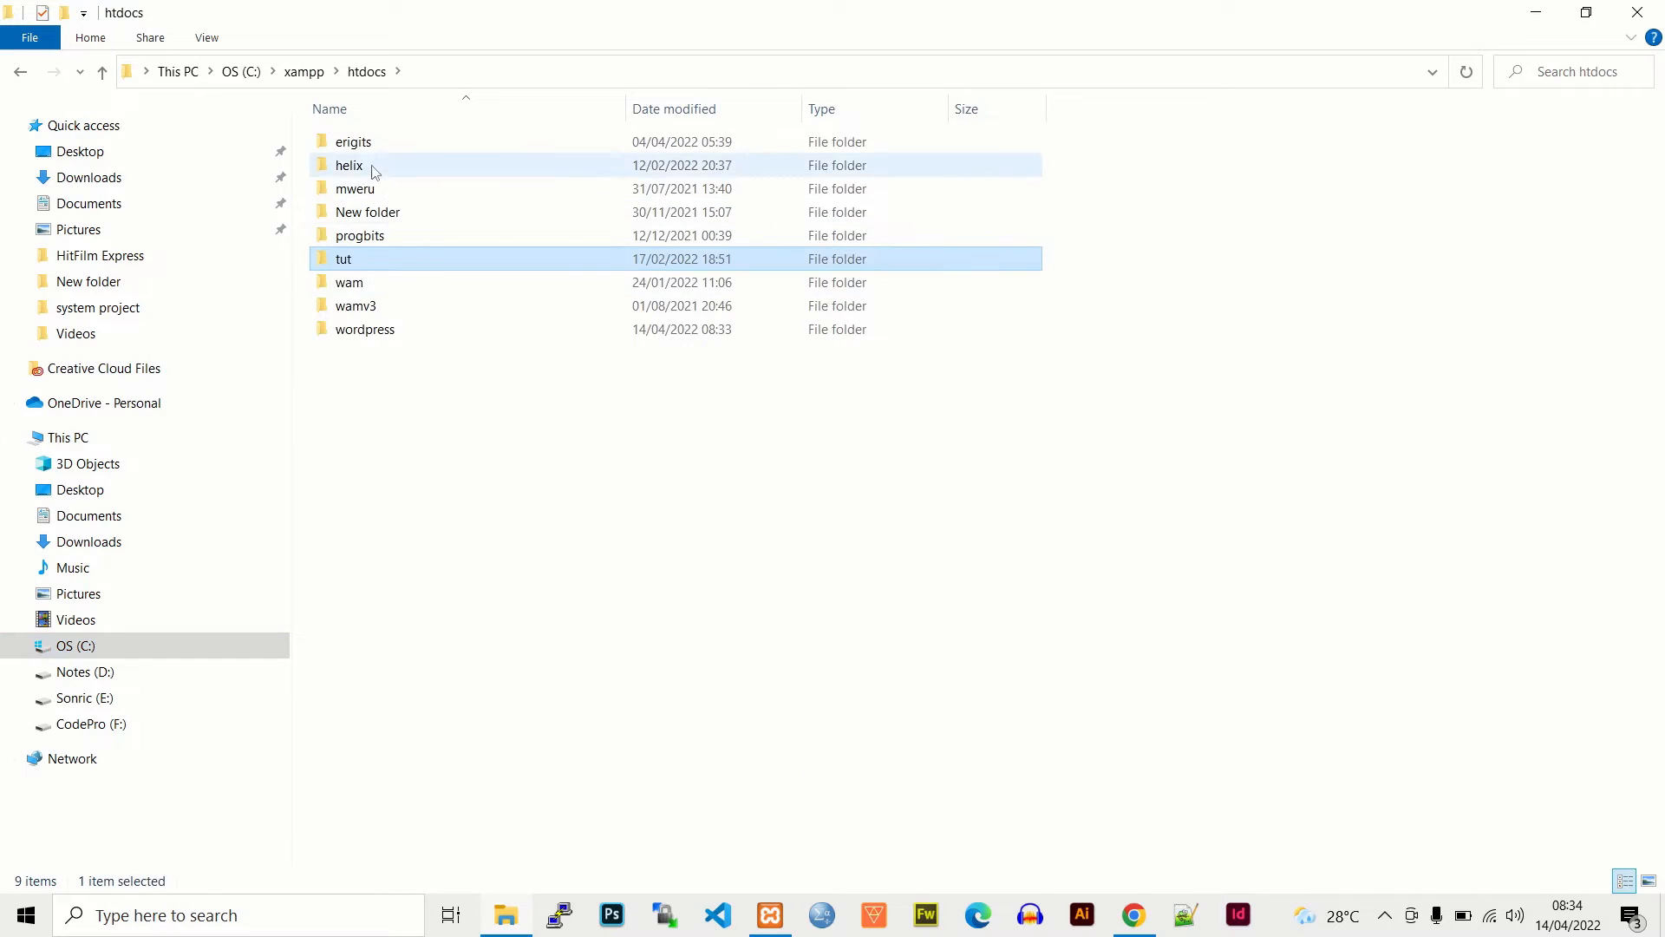
double_click(364, 332)
- Paste the wordpress-5.9.3 zip here, extract it in place, and delete the archive
right_click(330, 156)
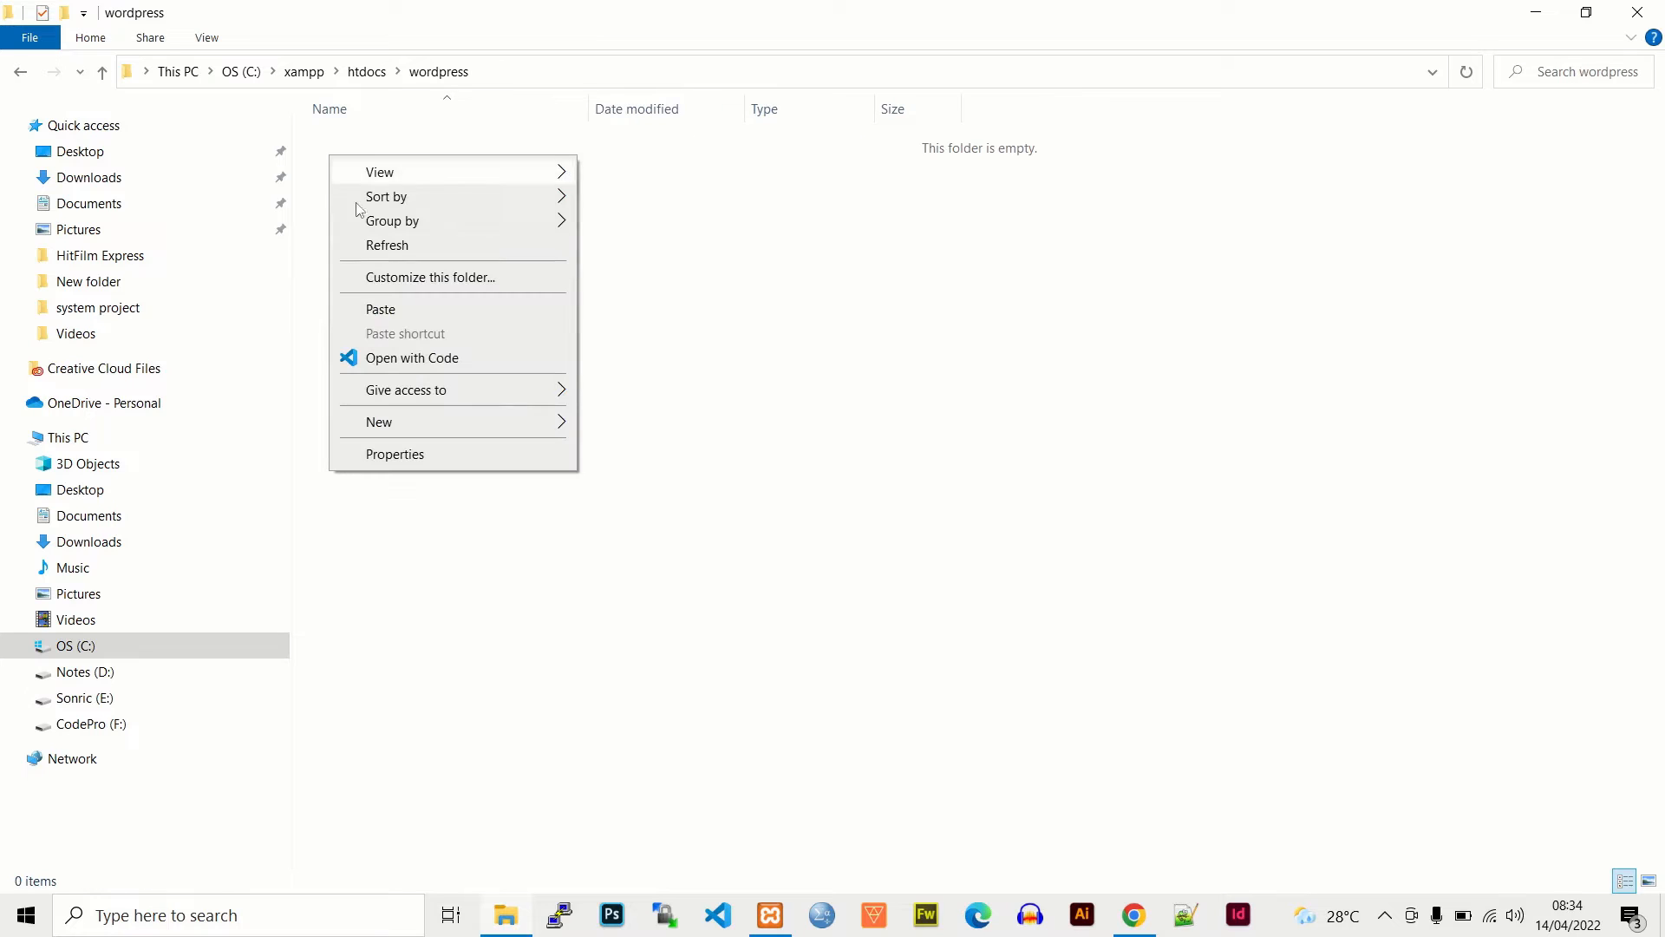
left_click(383, 310)
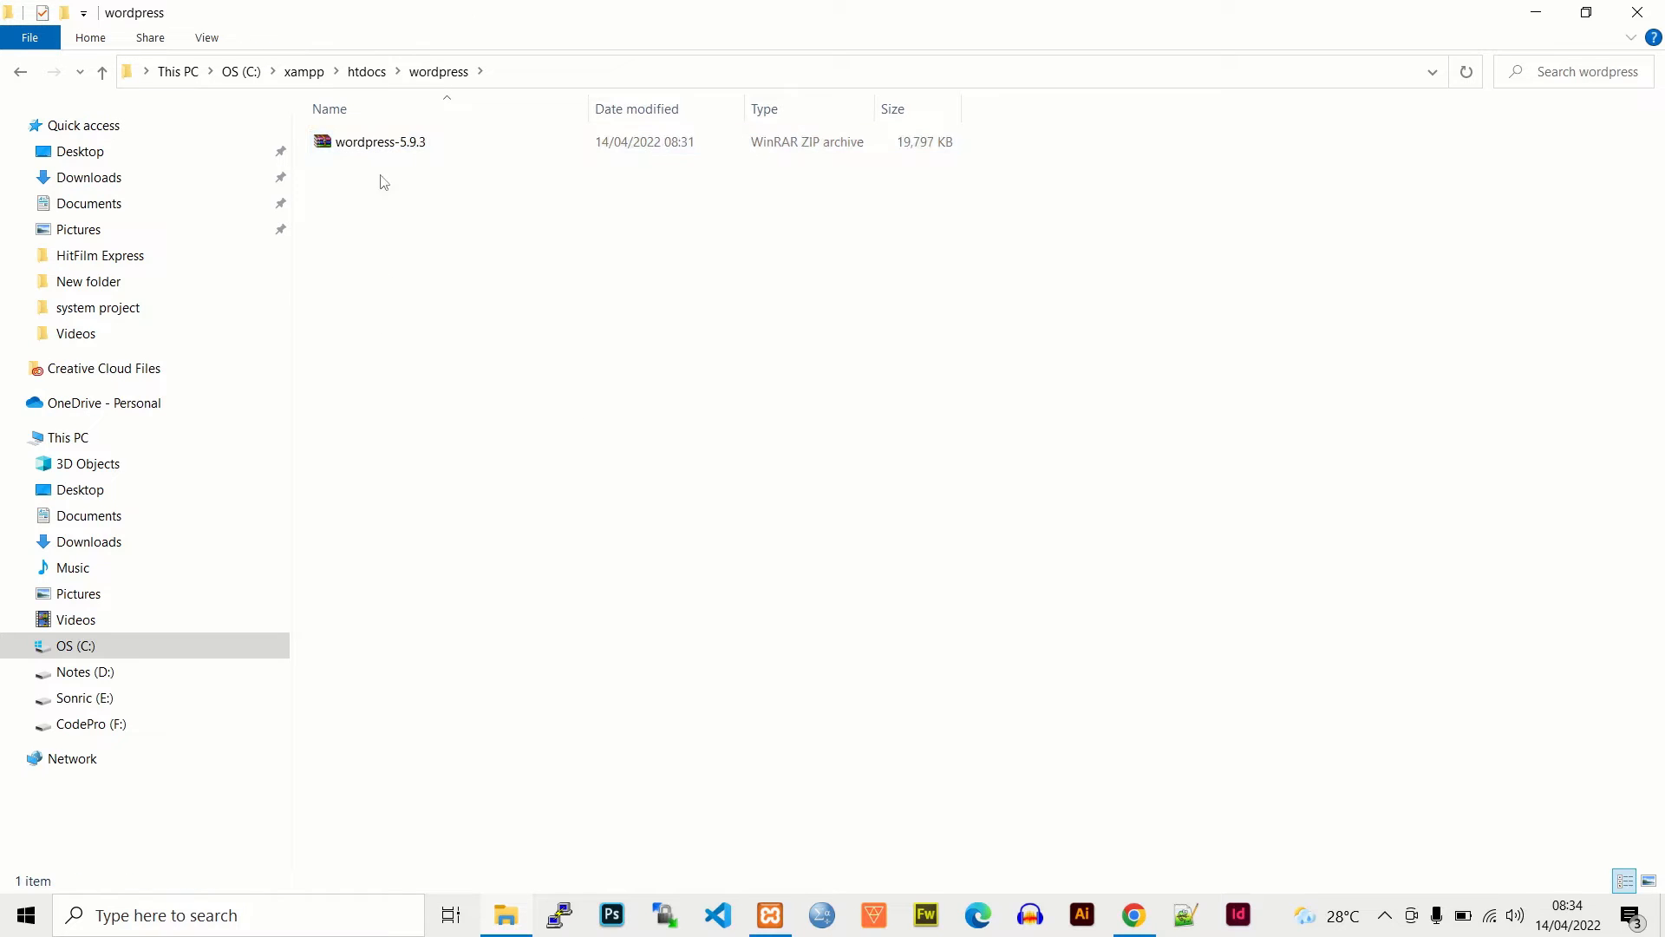
right_click(375, 144)
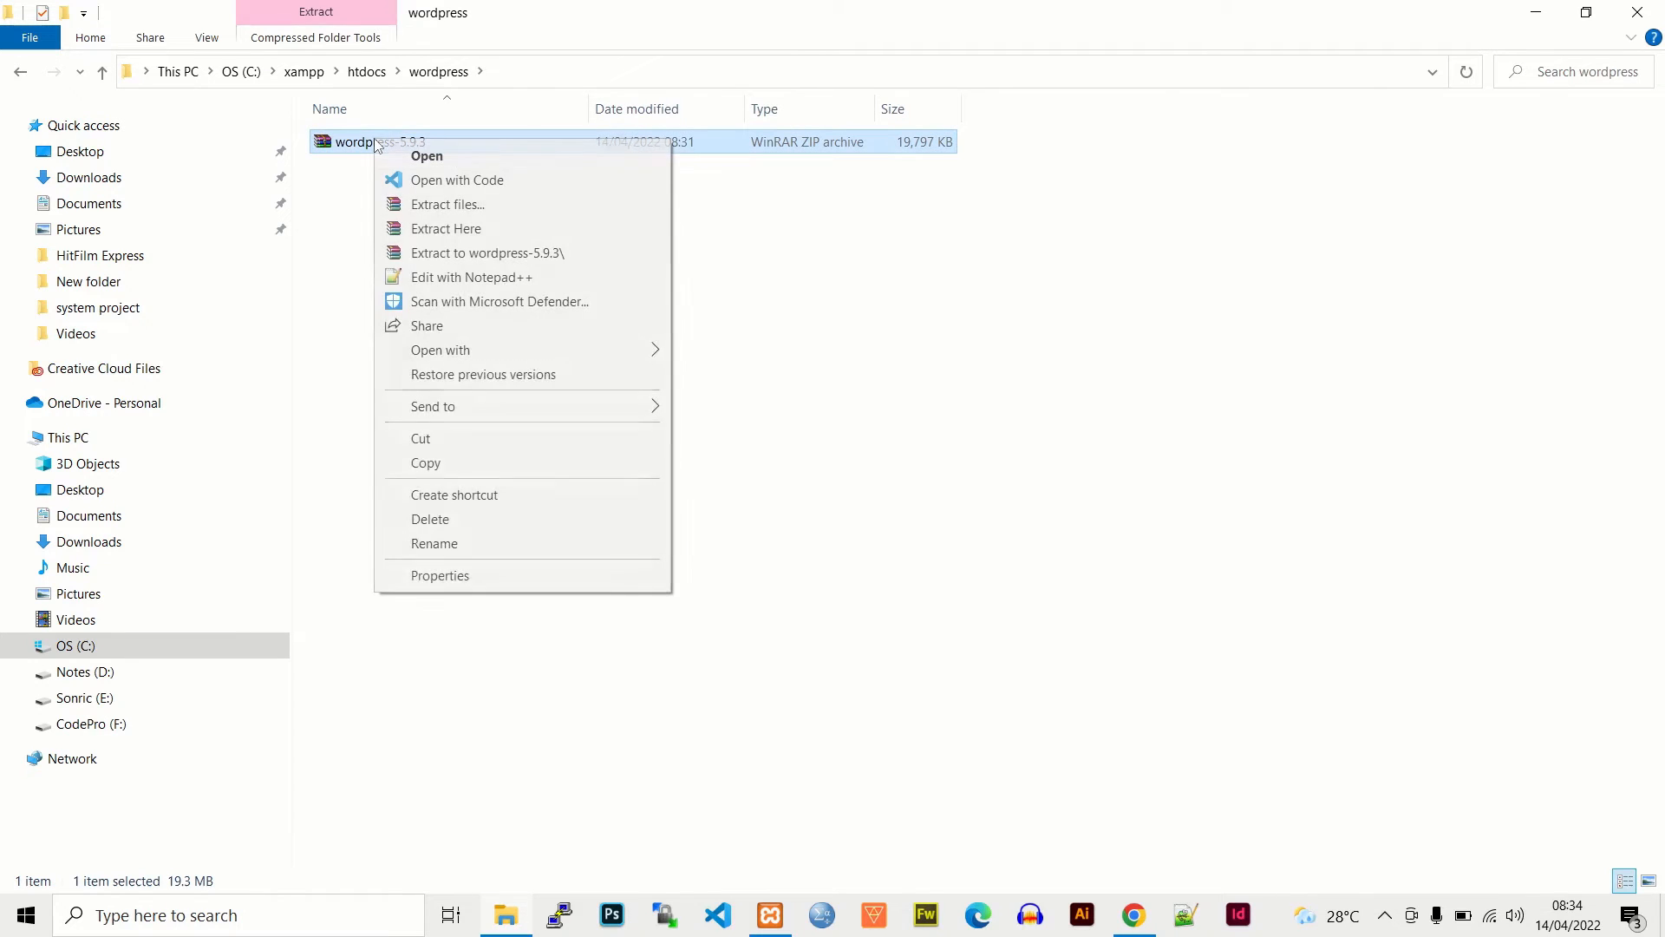
left_click(477, 229)
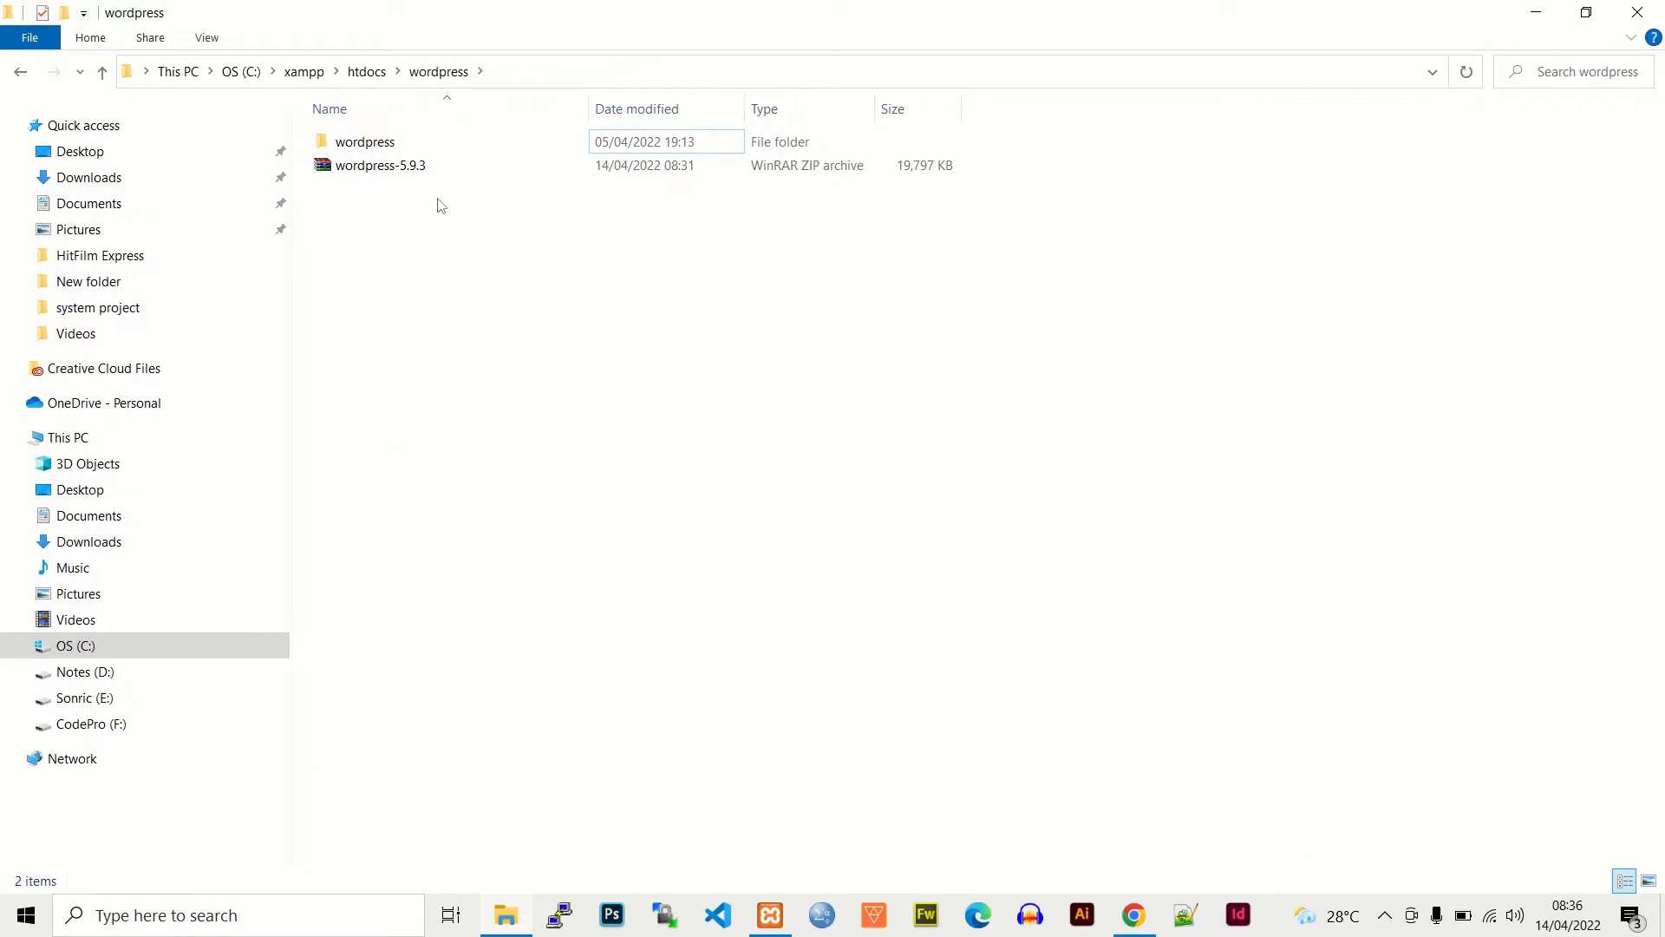
right_click(325, 169)
left_click(418, 546)
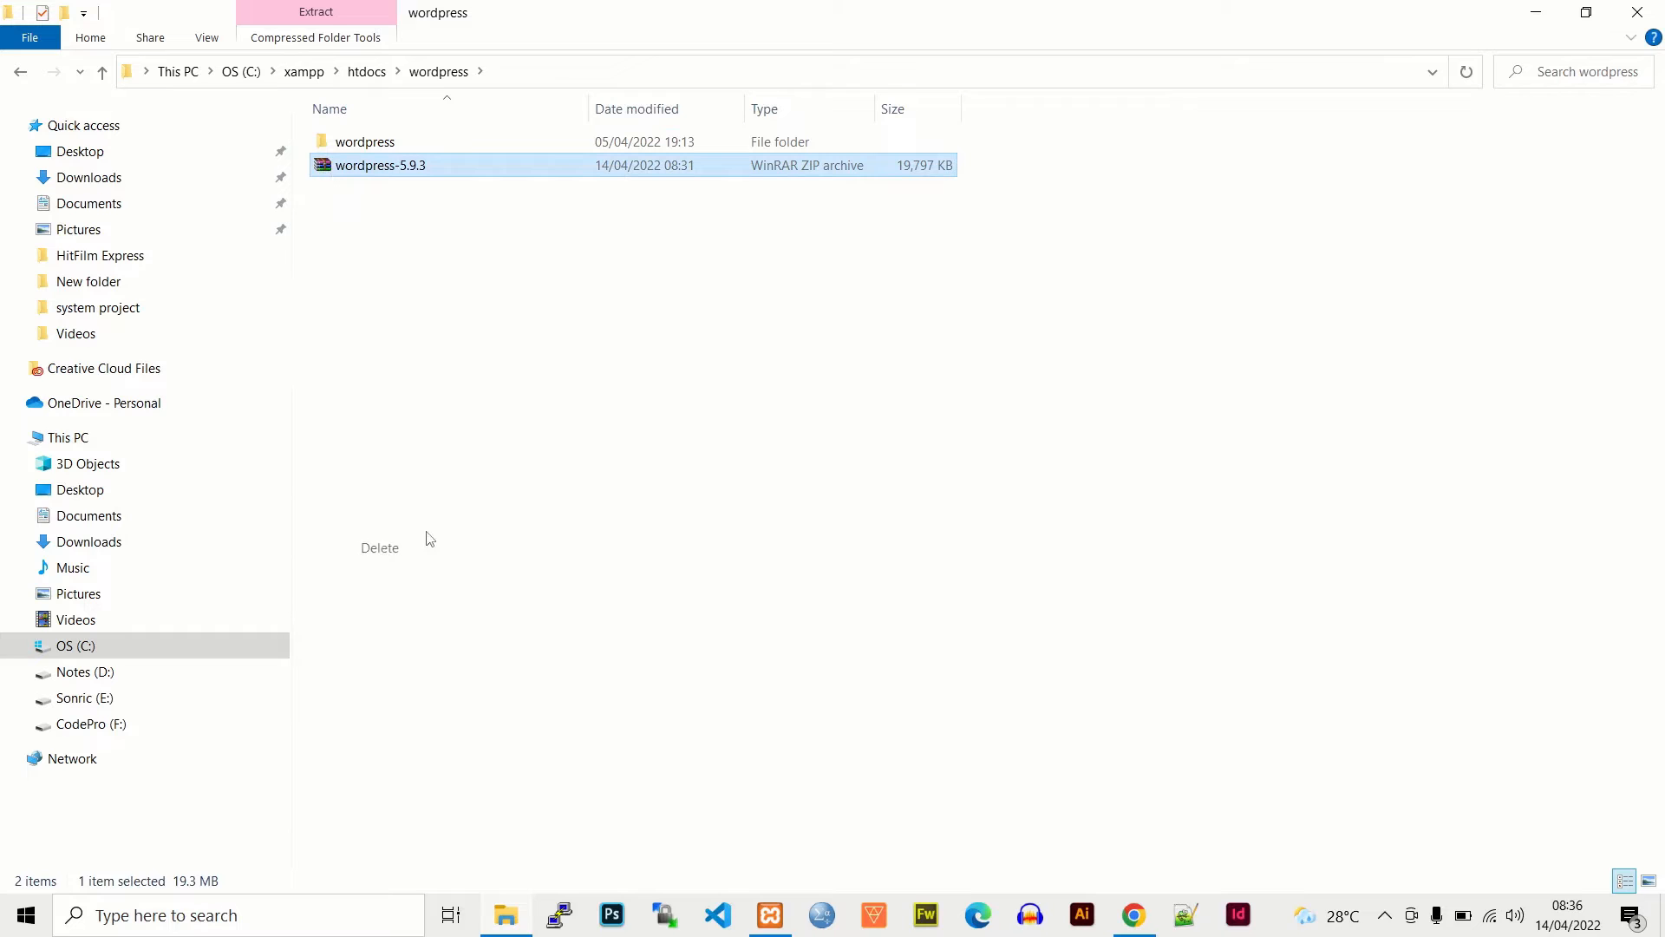
left_click(910, 534)
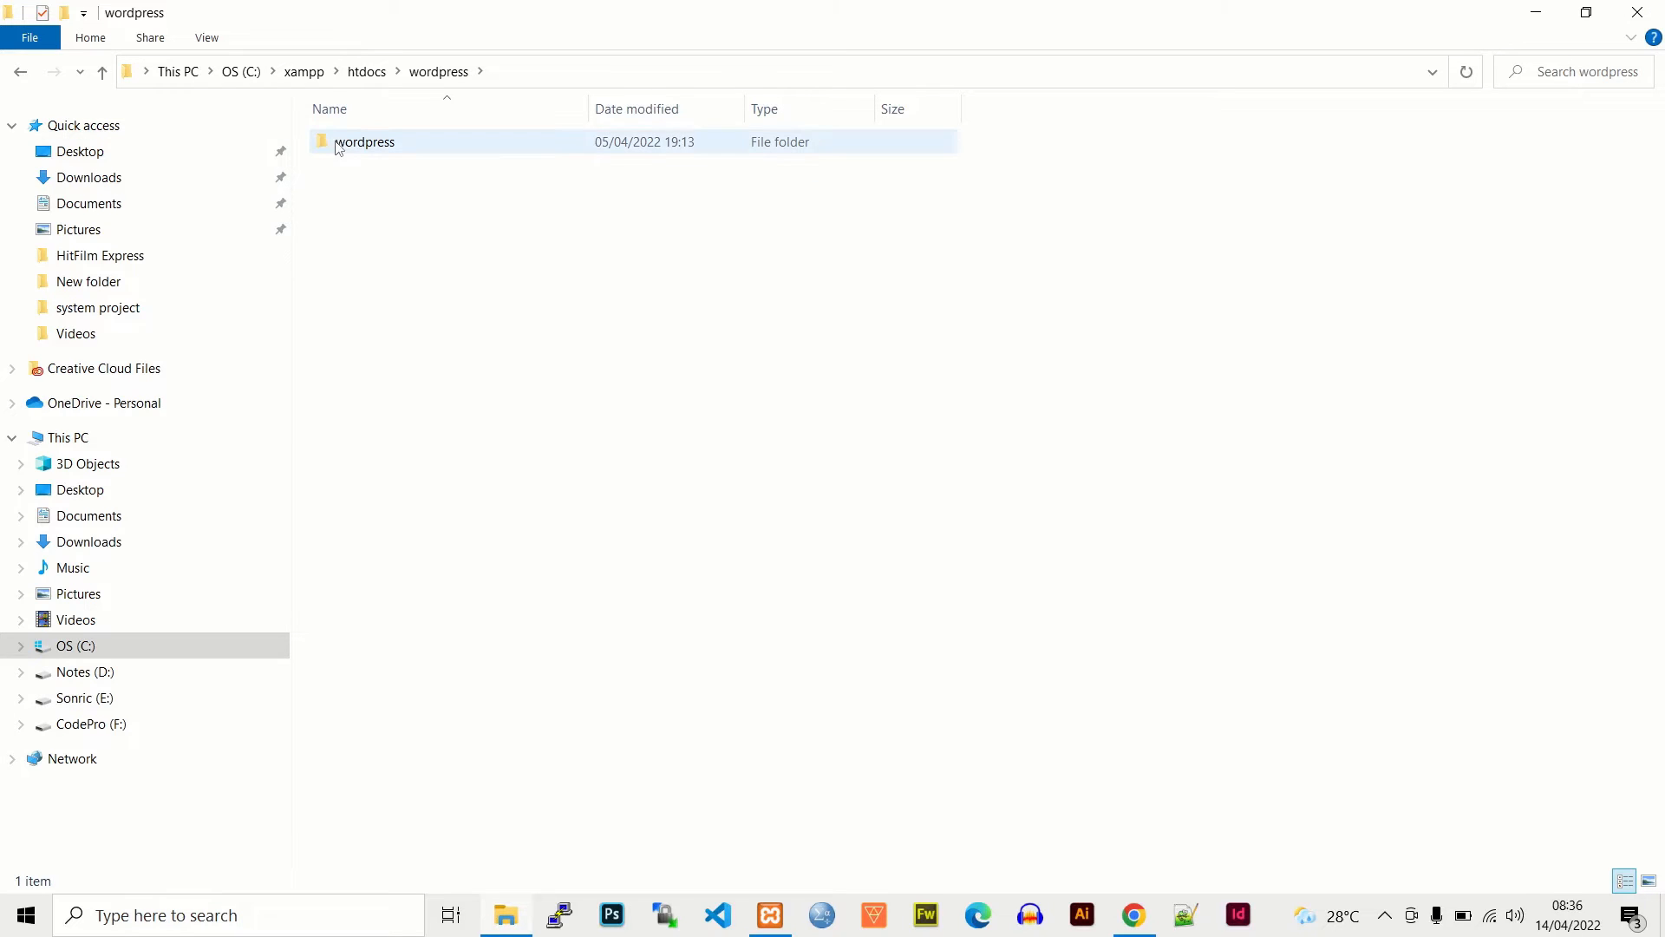
- Move all 19 WordPress files from the extracted inner folder up into htdocs\wordpress
double_click(365, 142)
key("ctrl+a")
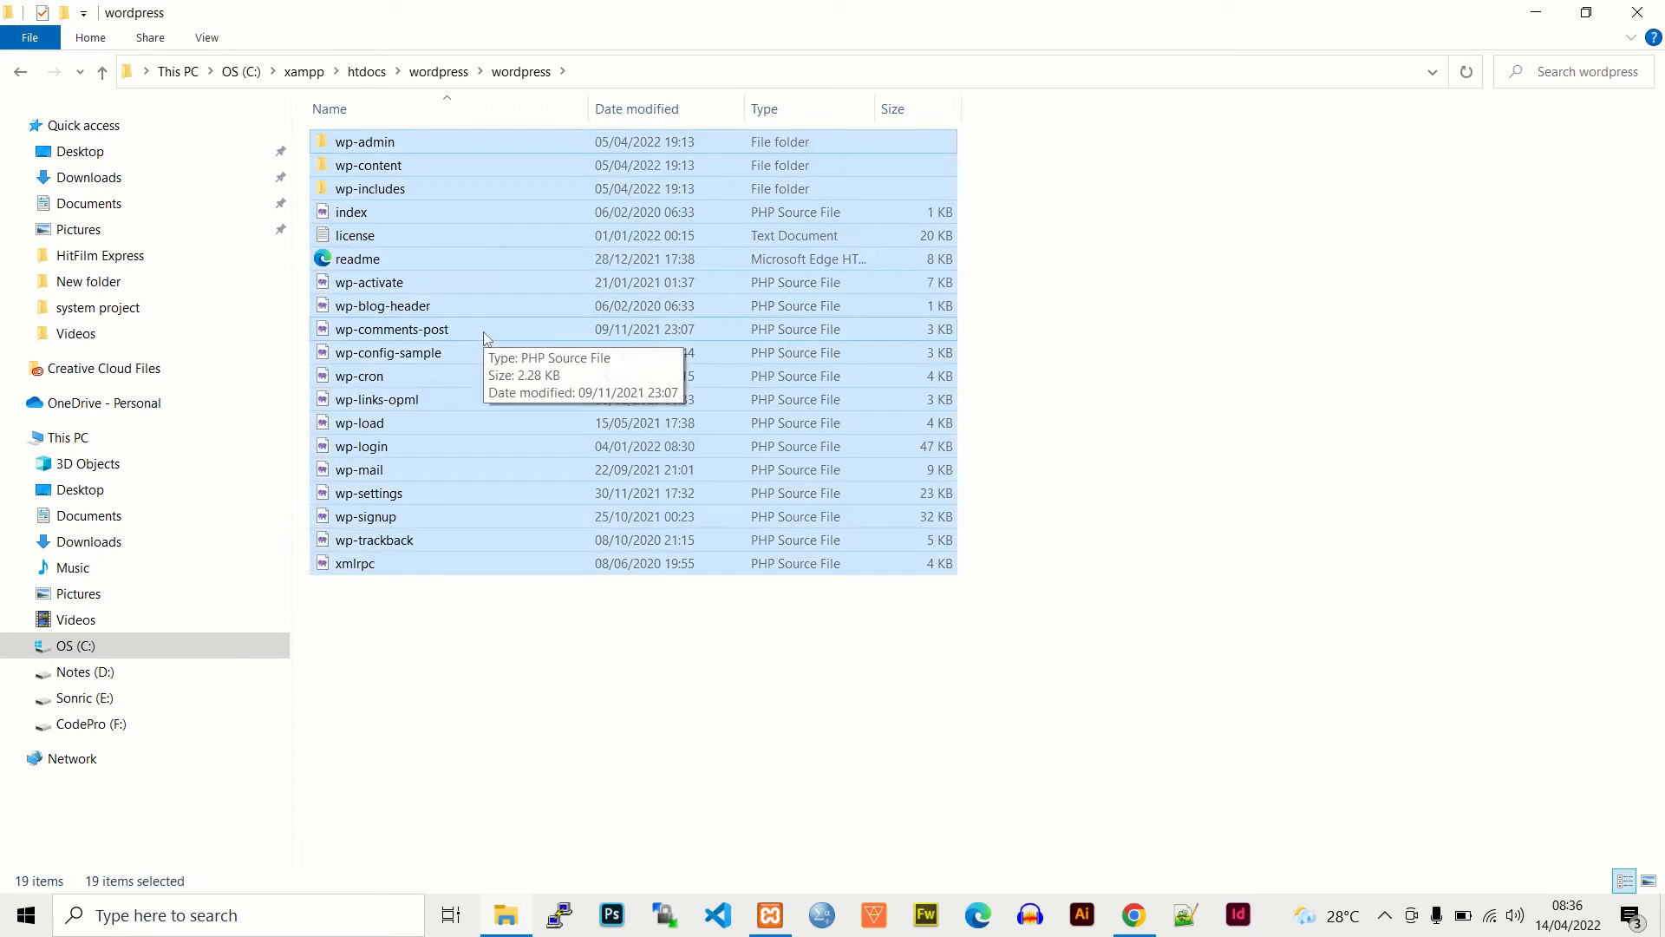
left_click(438, 71)
right_click(339, 184)
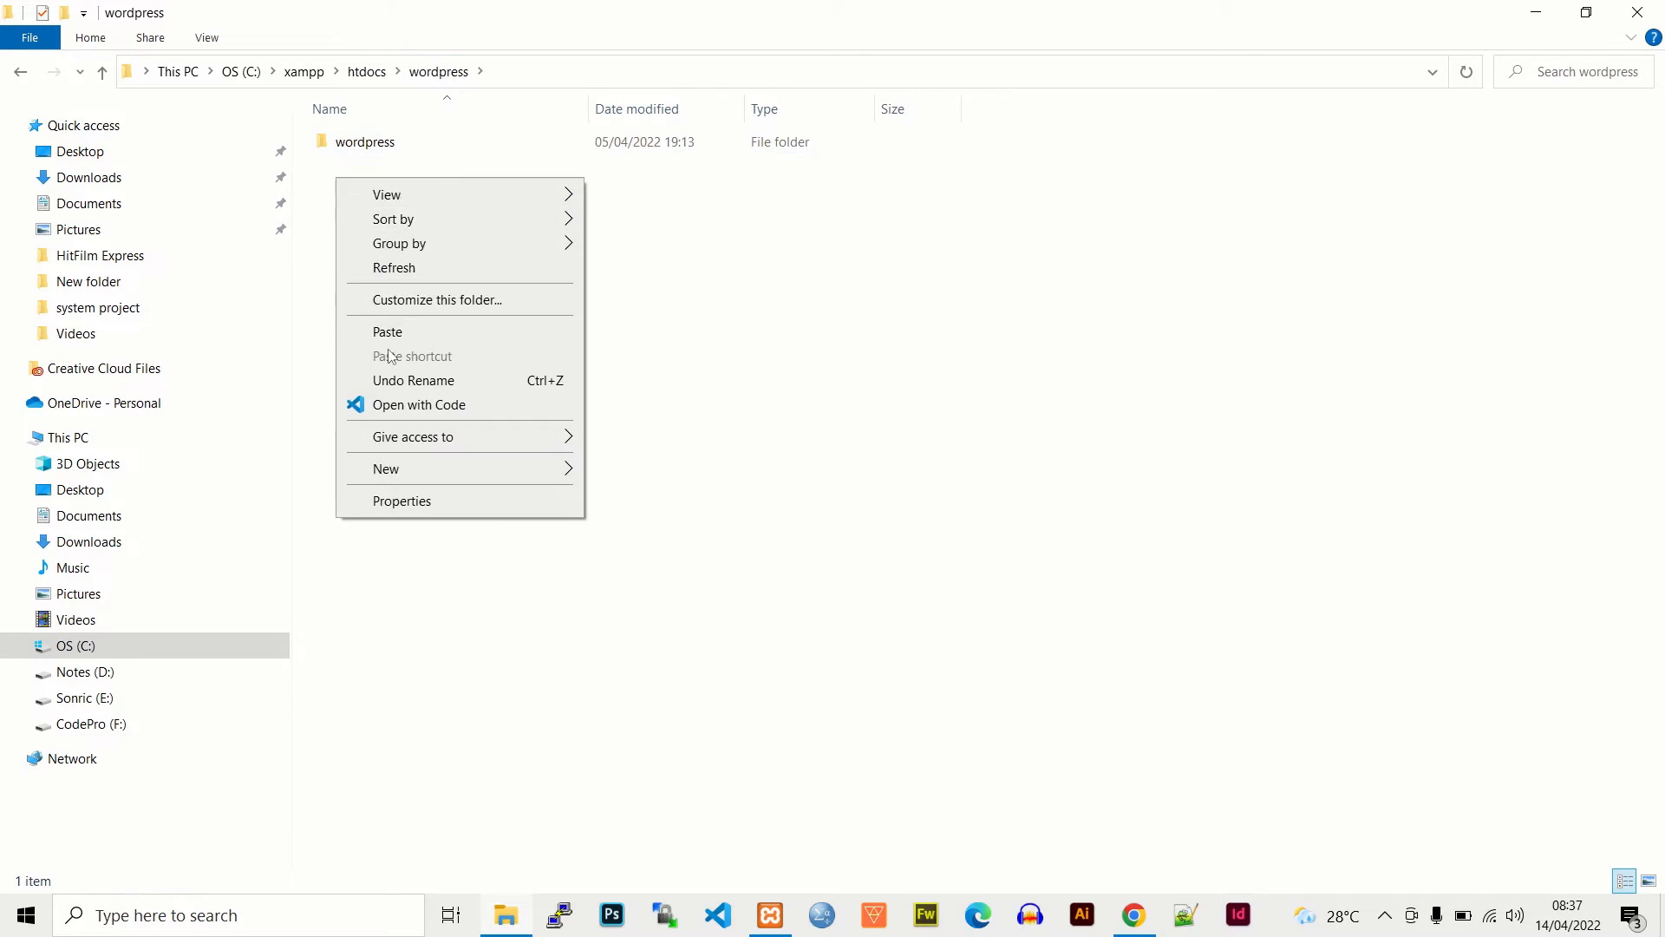
left_click(387, 333)
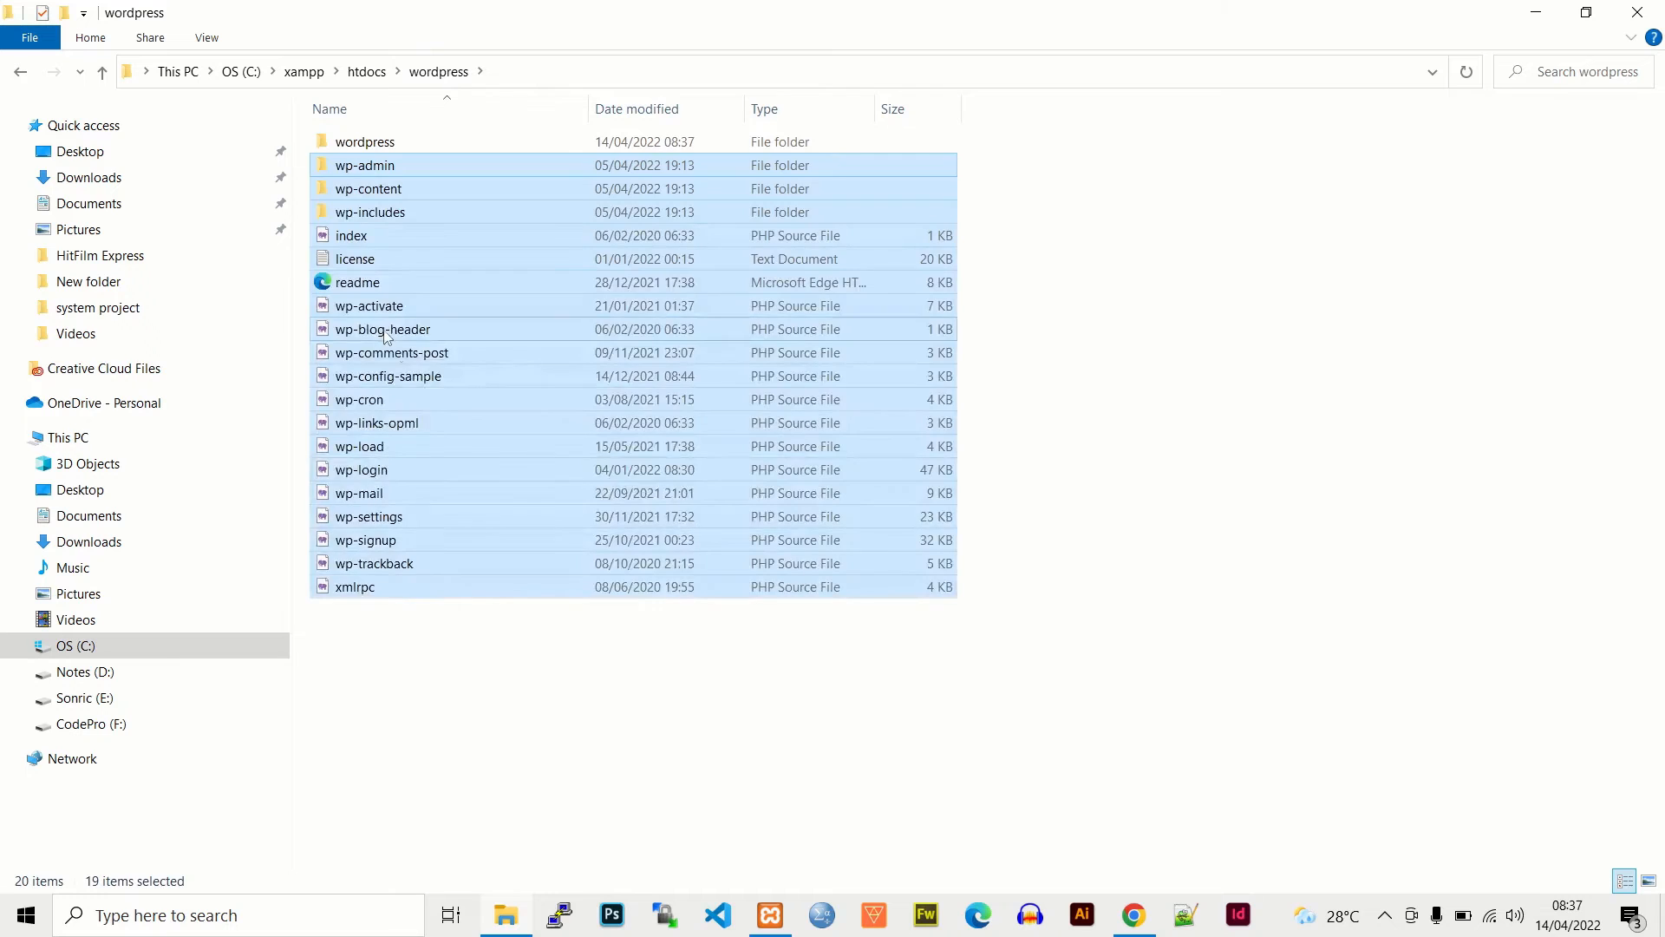
left_click(387, 639)
- Delete the now-empty inner wordpress folder
left_click(364, 146)
right_click(362, 142)
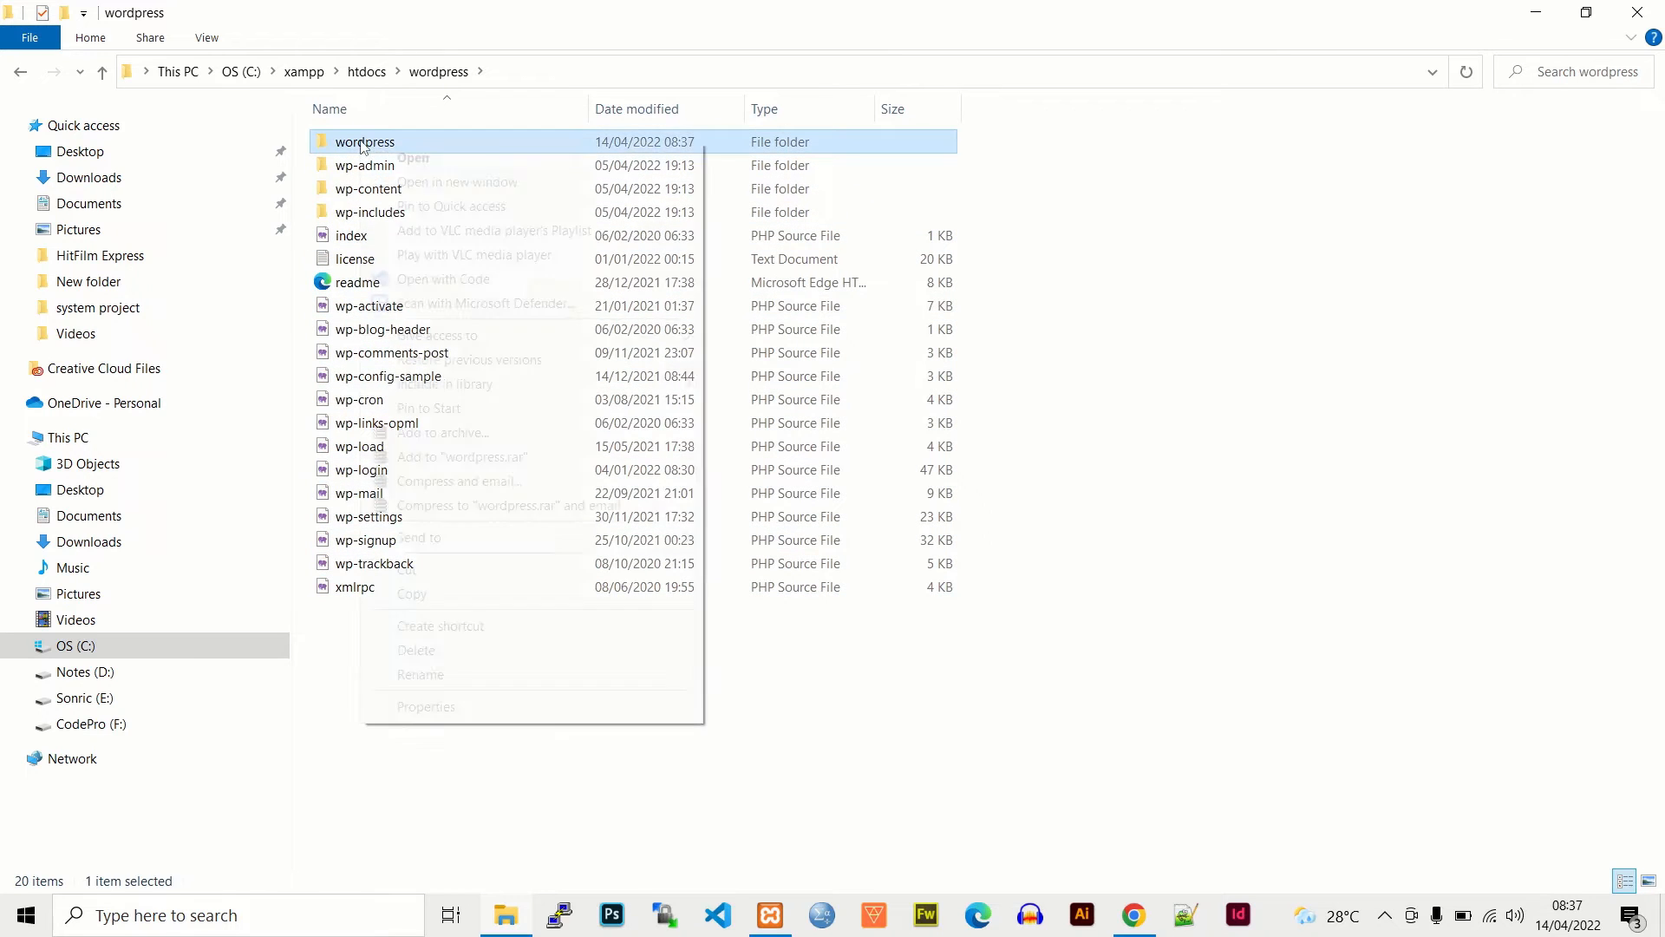
left_click(416, 650)
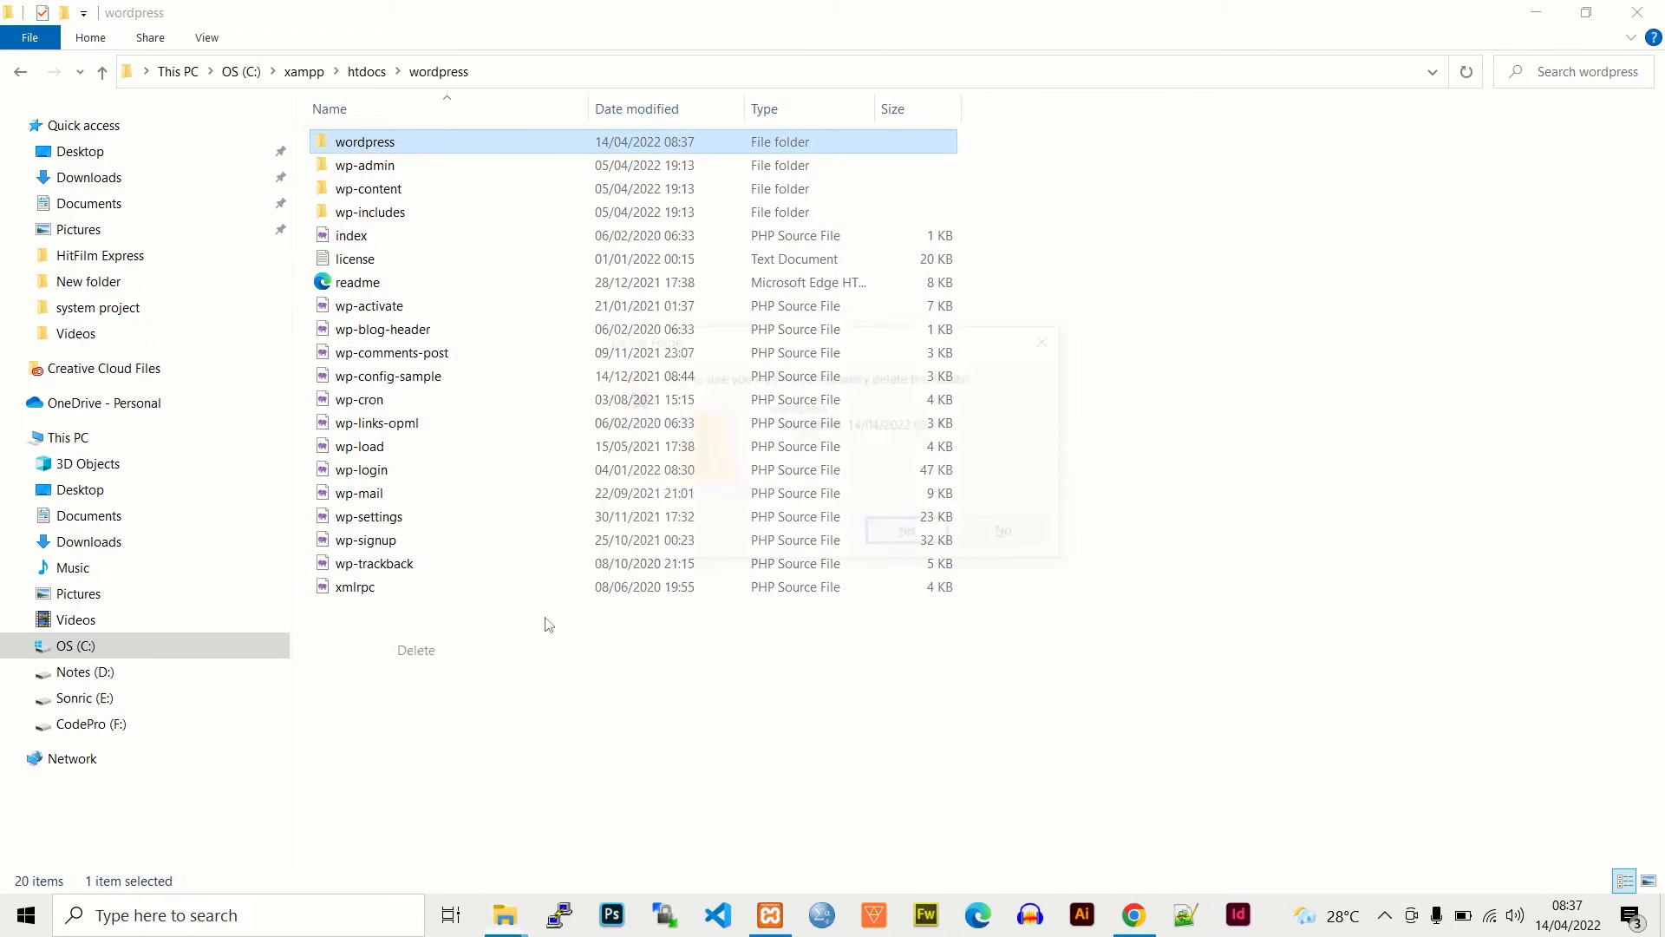
left_click(898, 536)
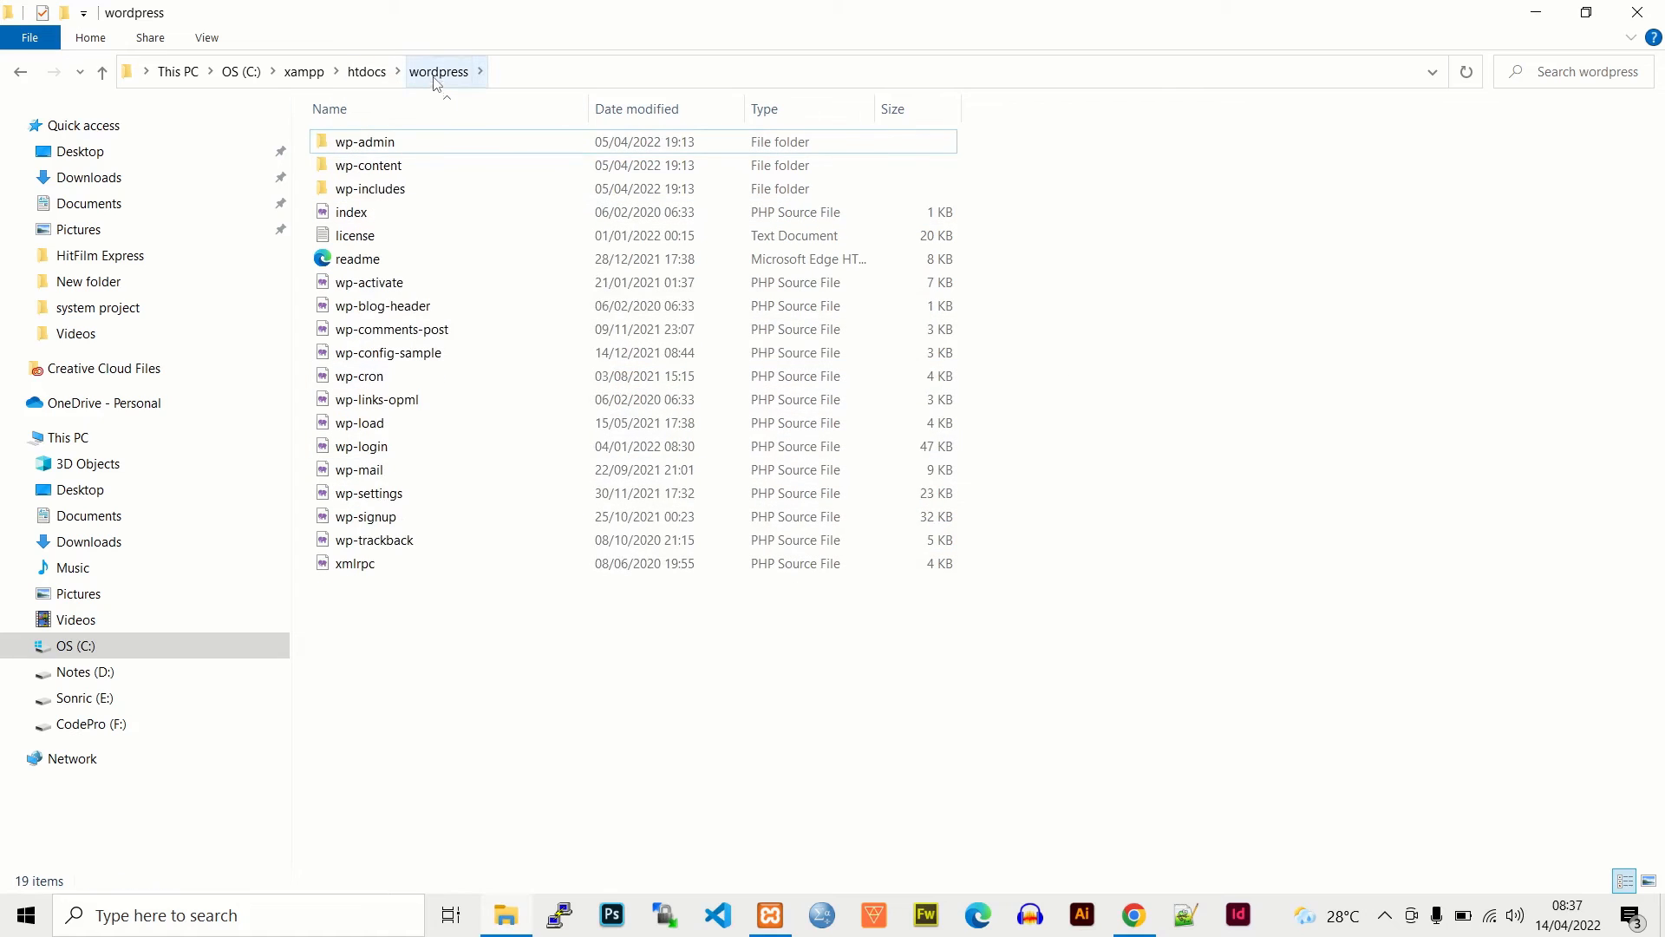
left_click(353, 146)
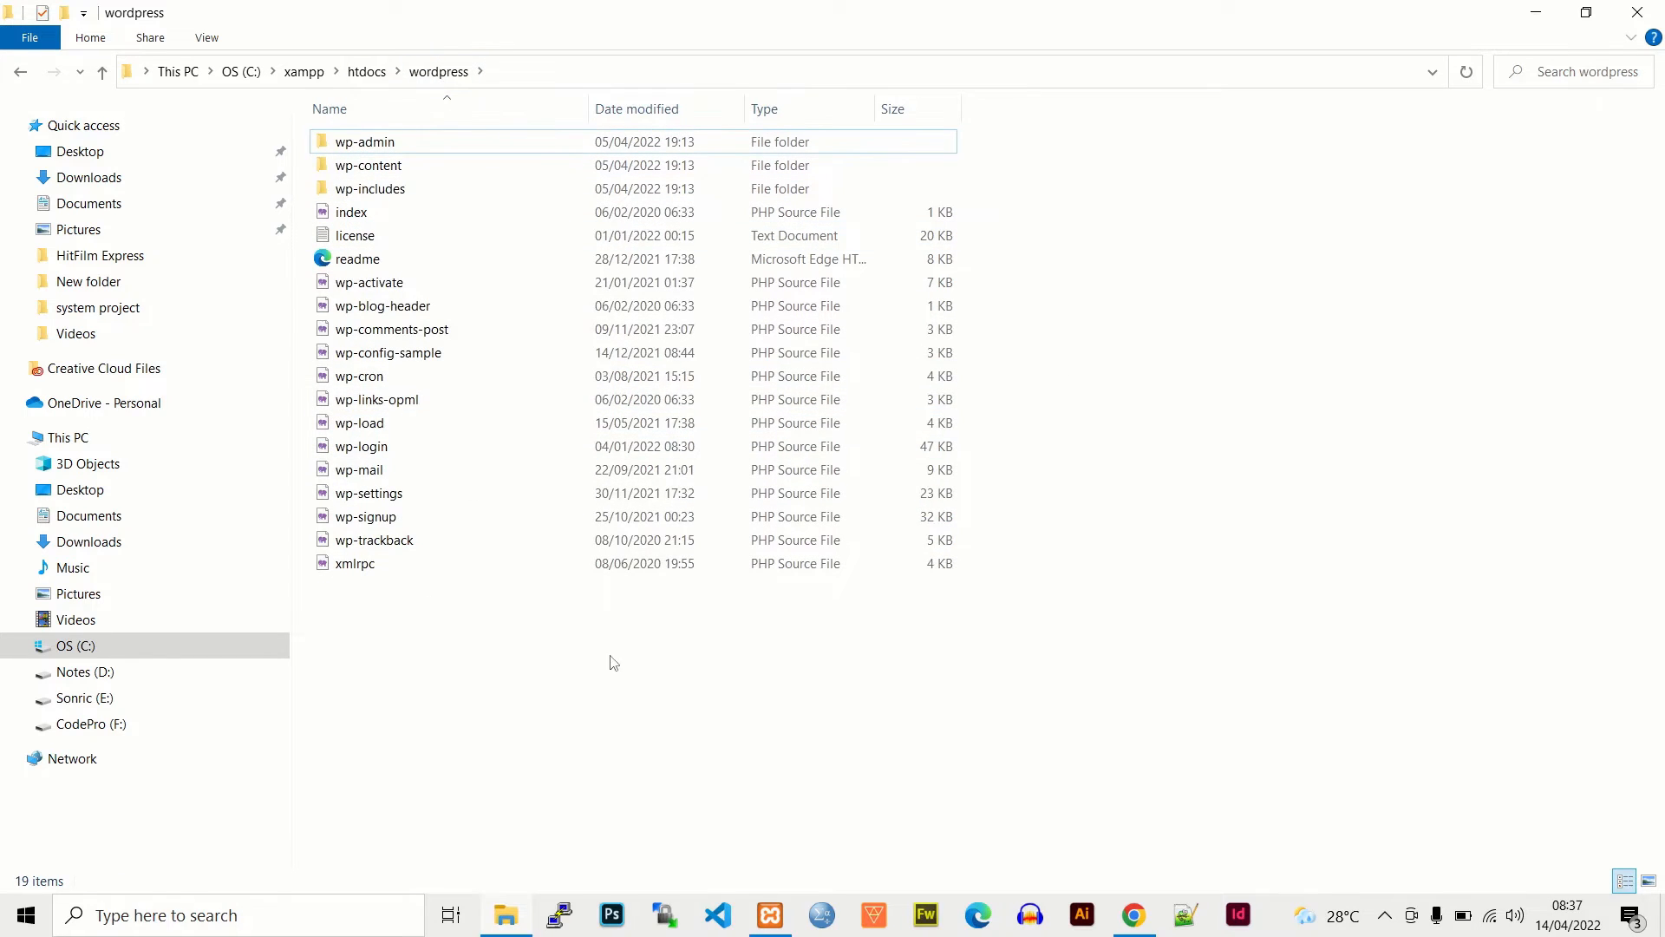
left_click(1133, 910)
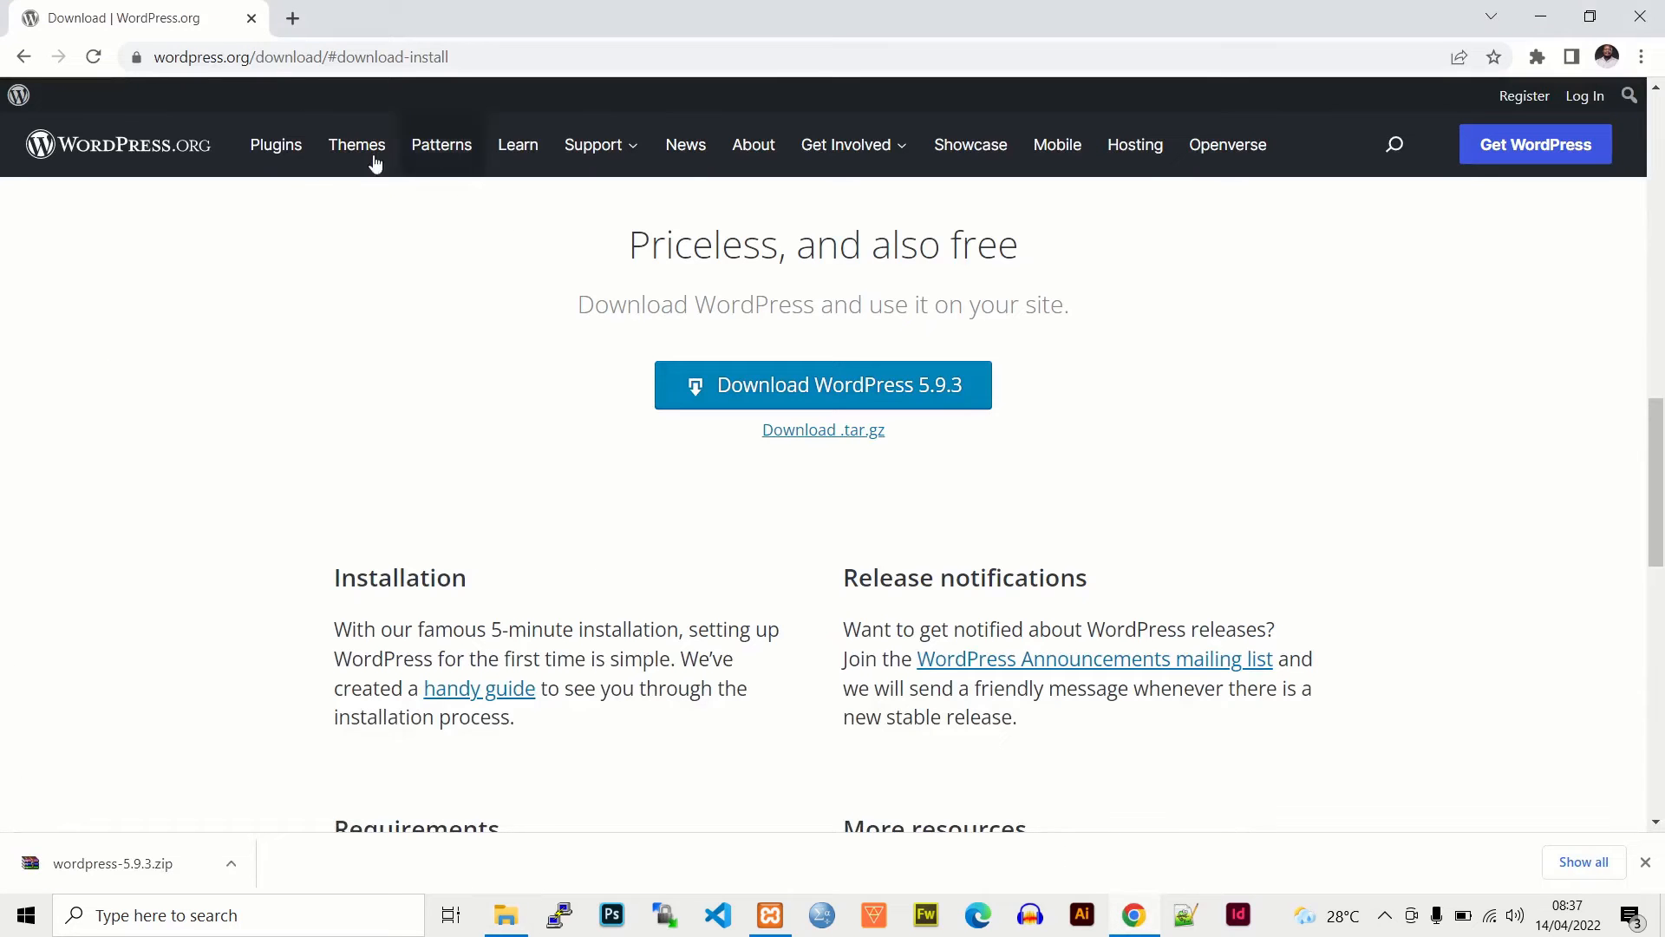
- Load localhost/phpmyadmin in a new browser tab
left_click(293, 18)
left_click(325, 54)
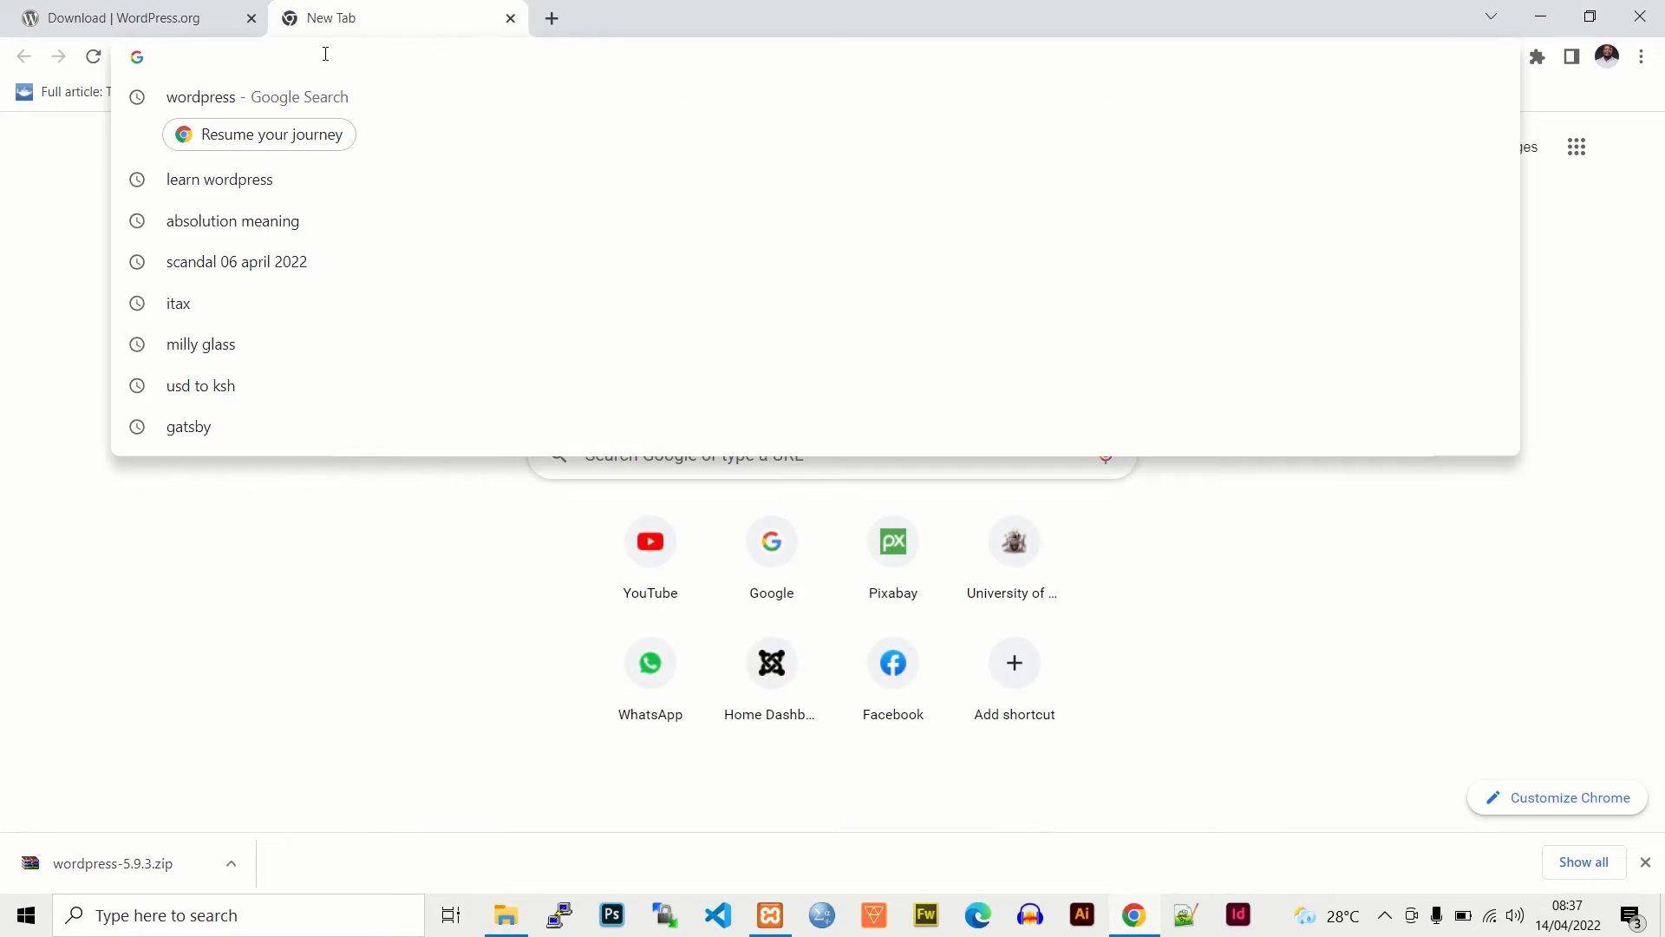
type("localhost/phpmyadmin")
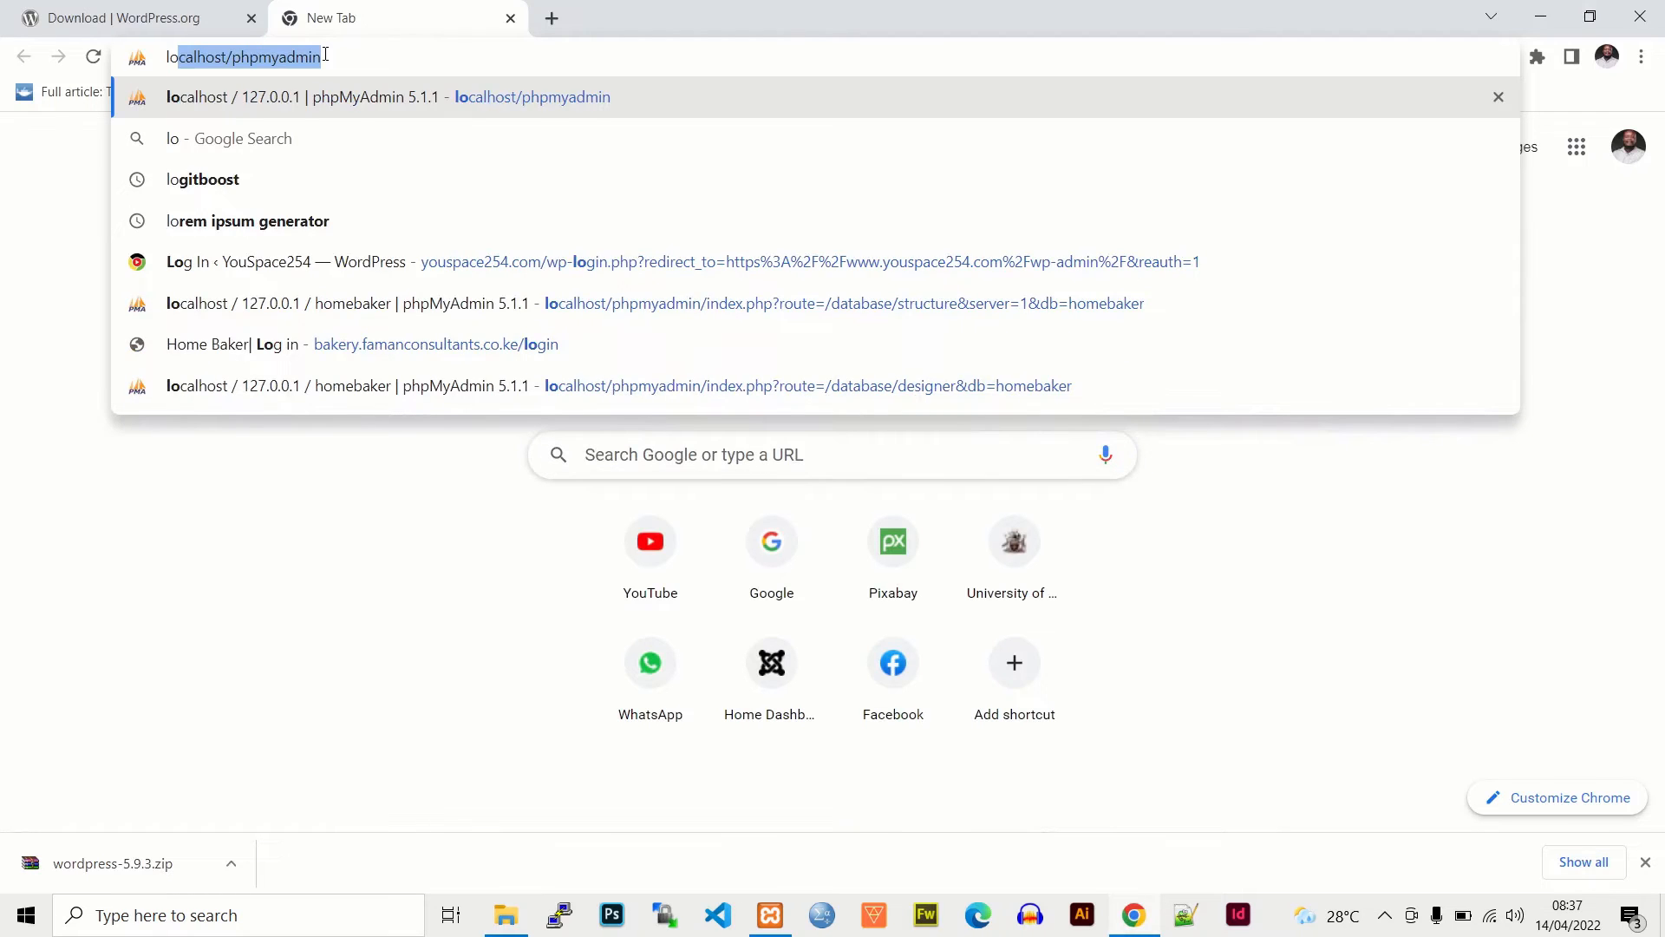
left_click(325, 55)
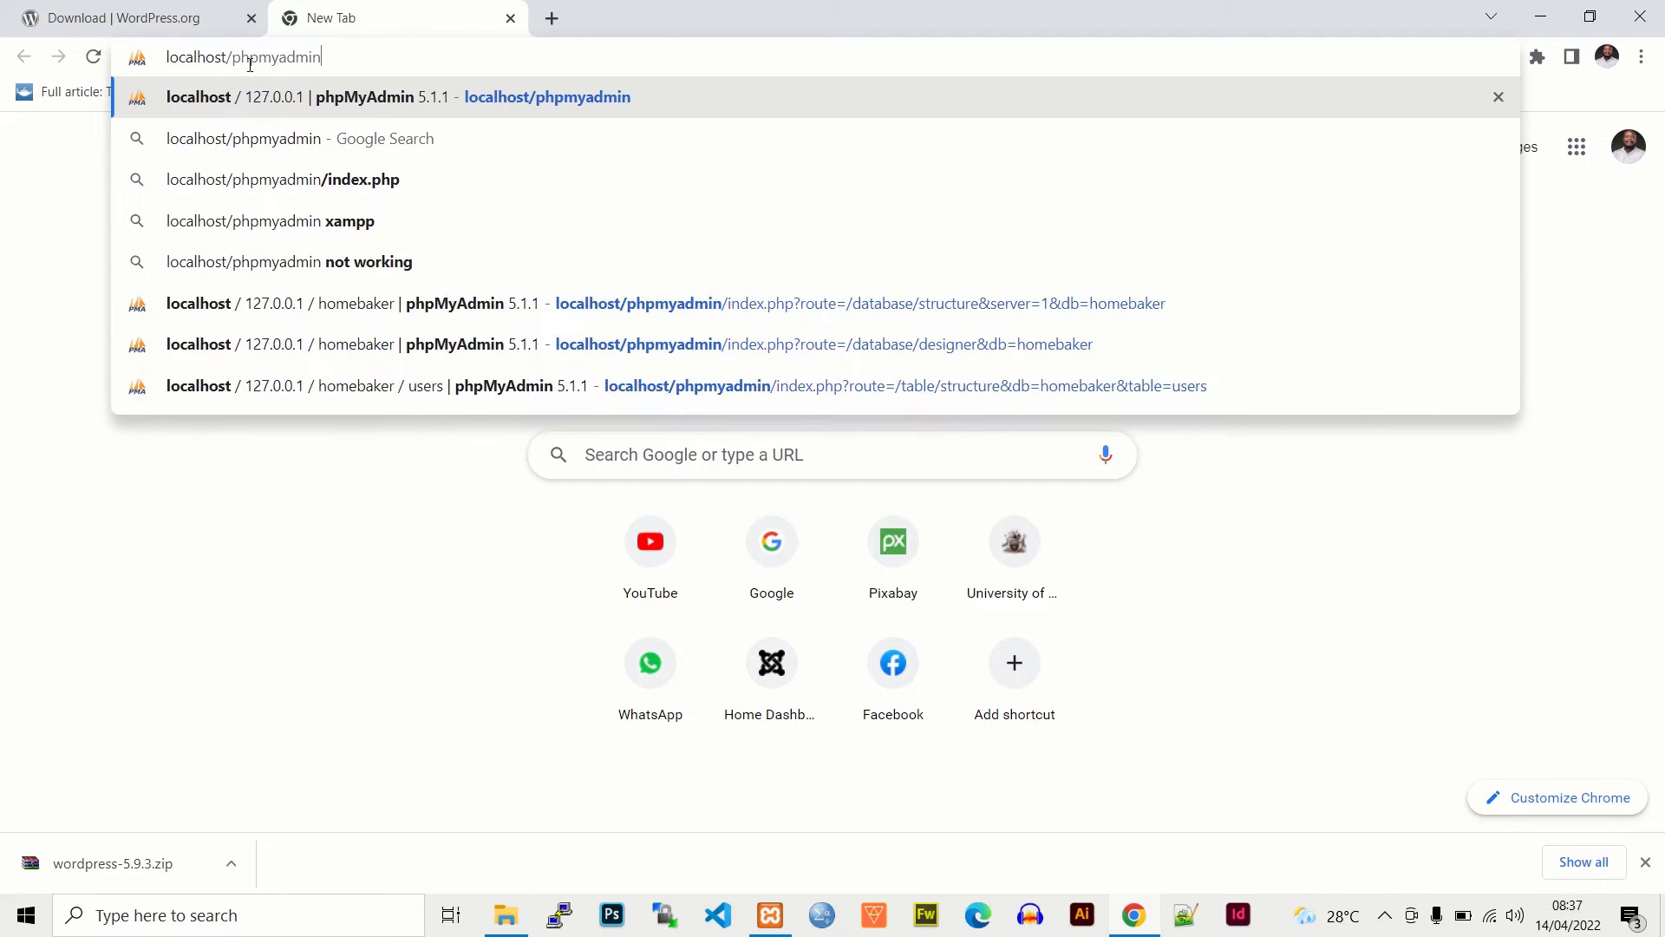
key("Return")
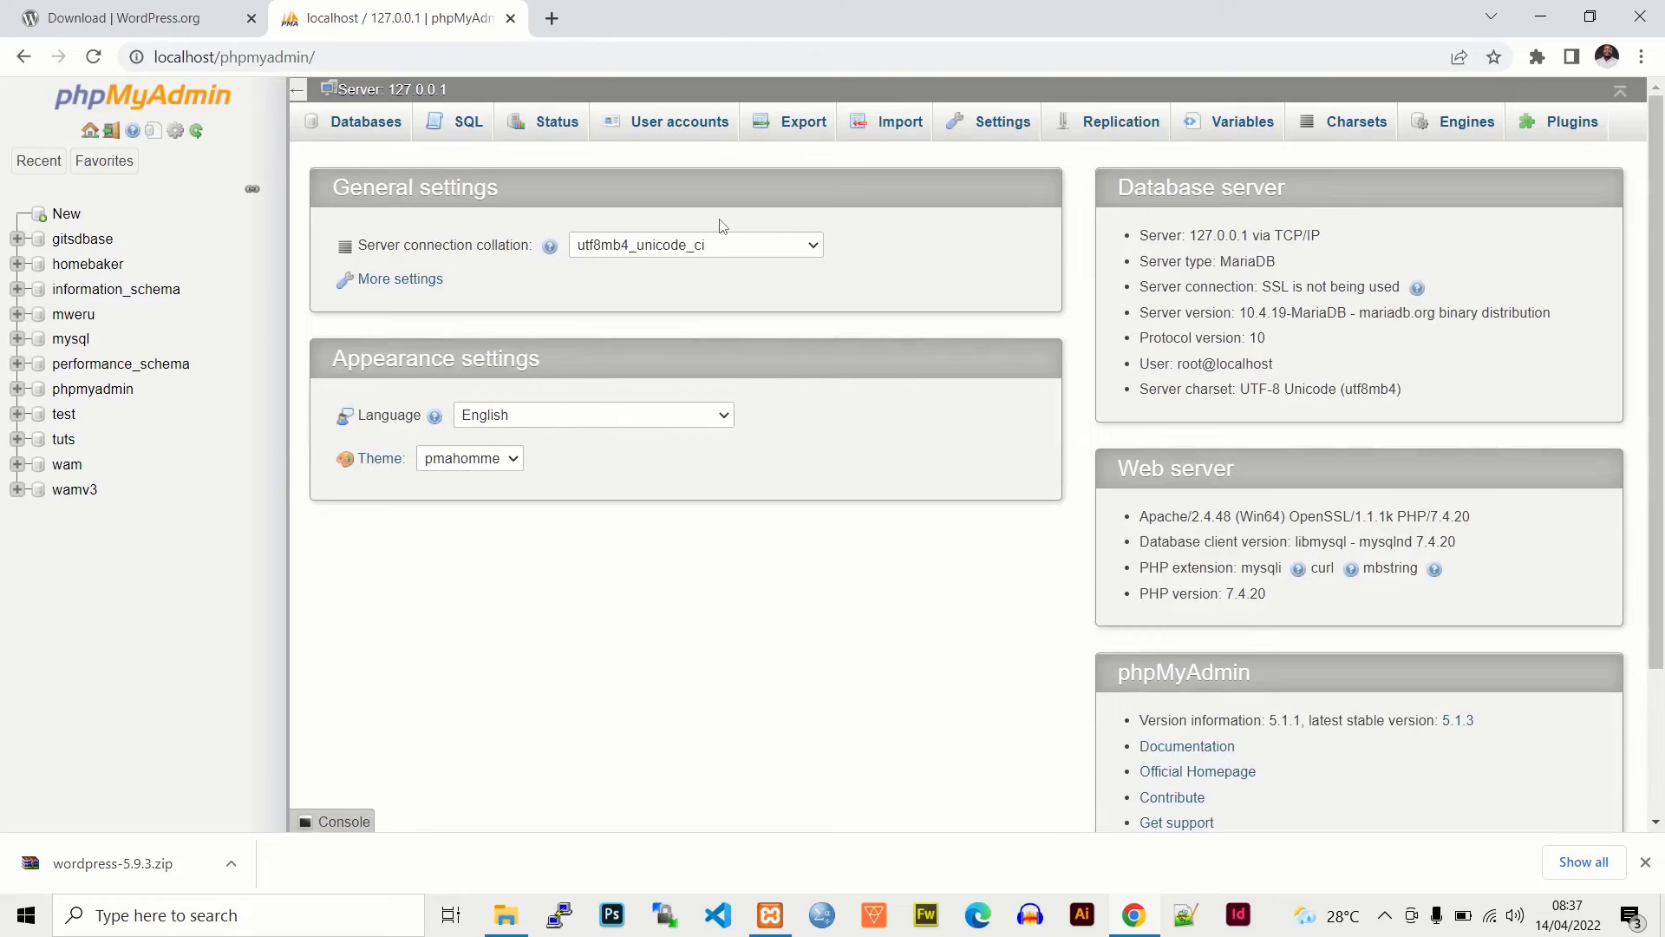
- Create a database named wordpressdb under Databases, then start a blank new tab
left_click(365, 125)
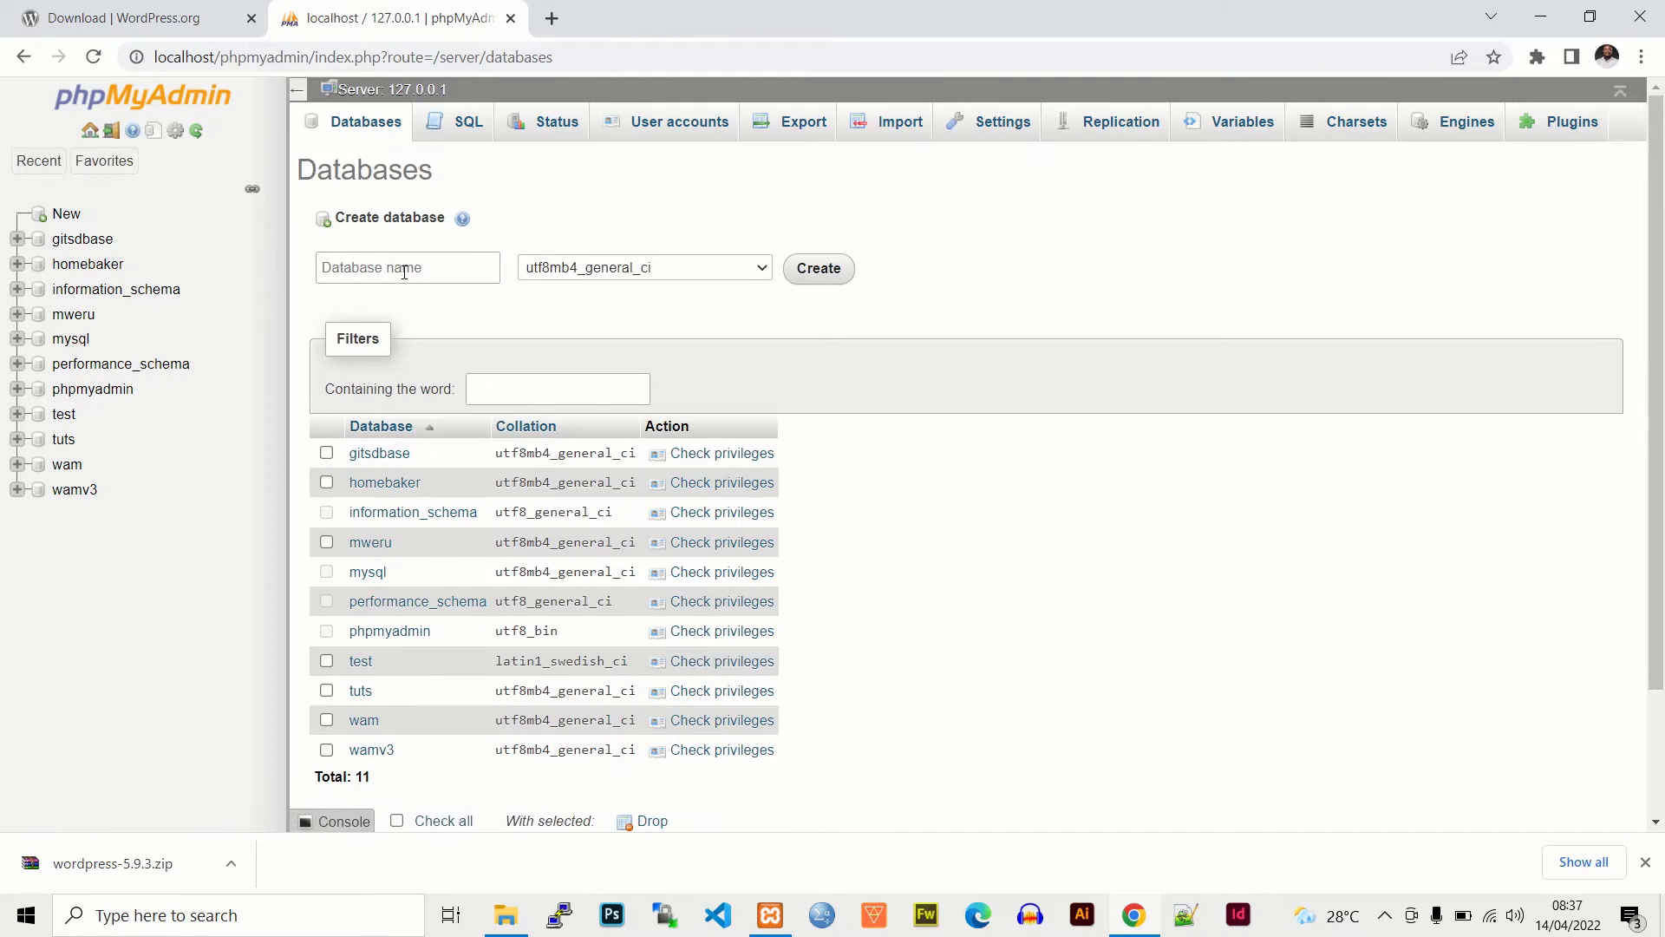
left_click(404, 272)
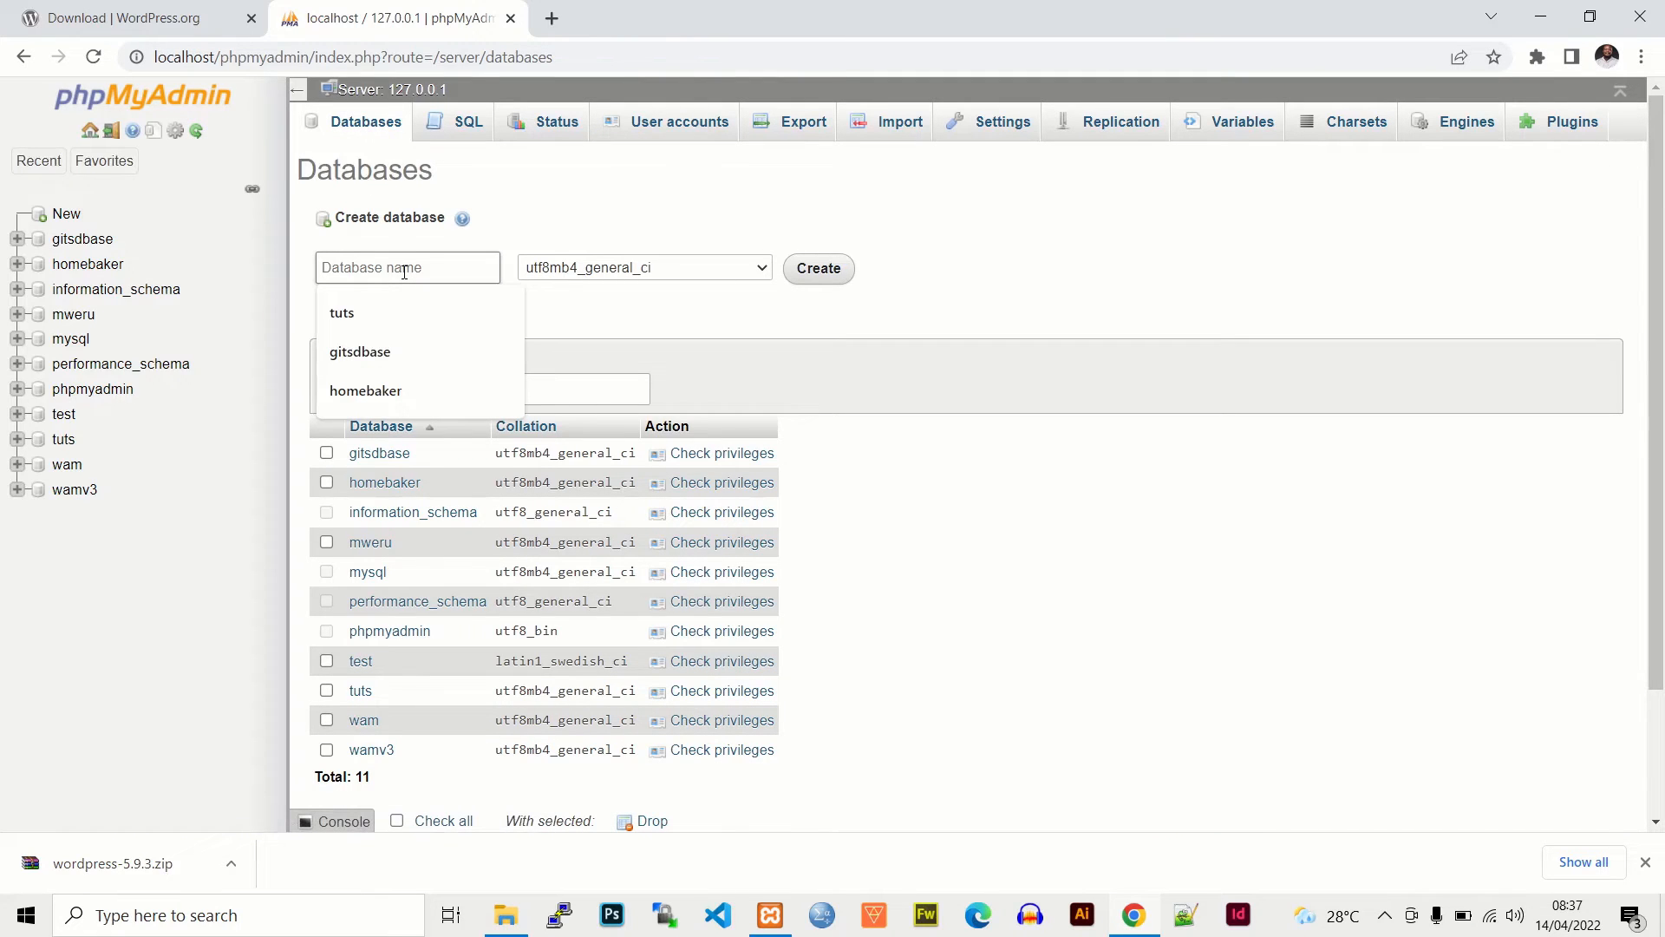
type("word")
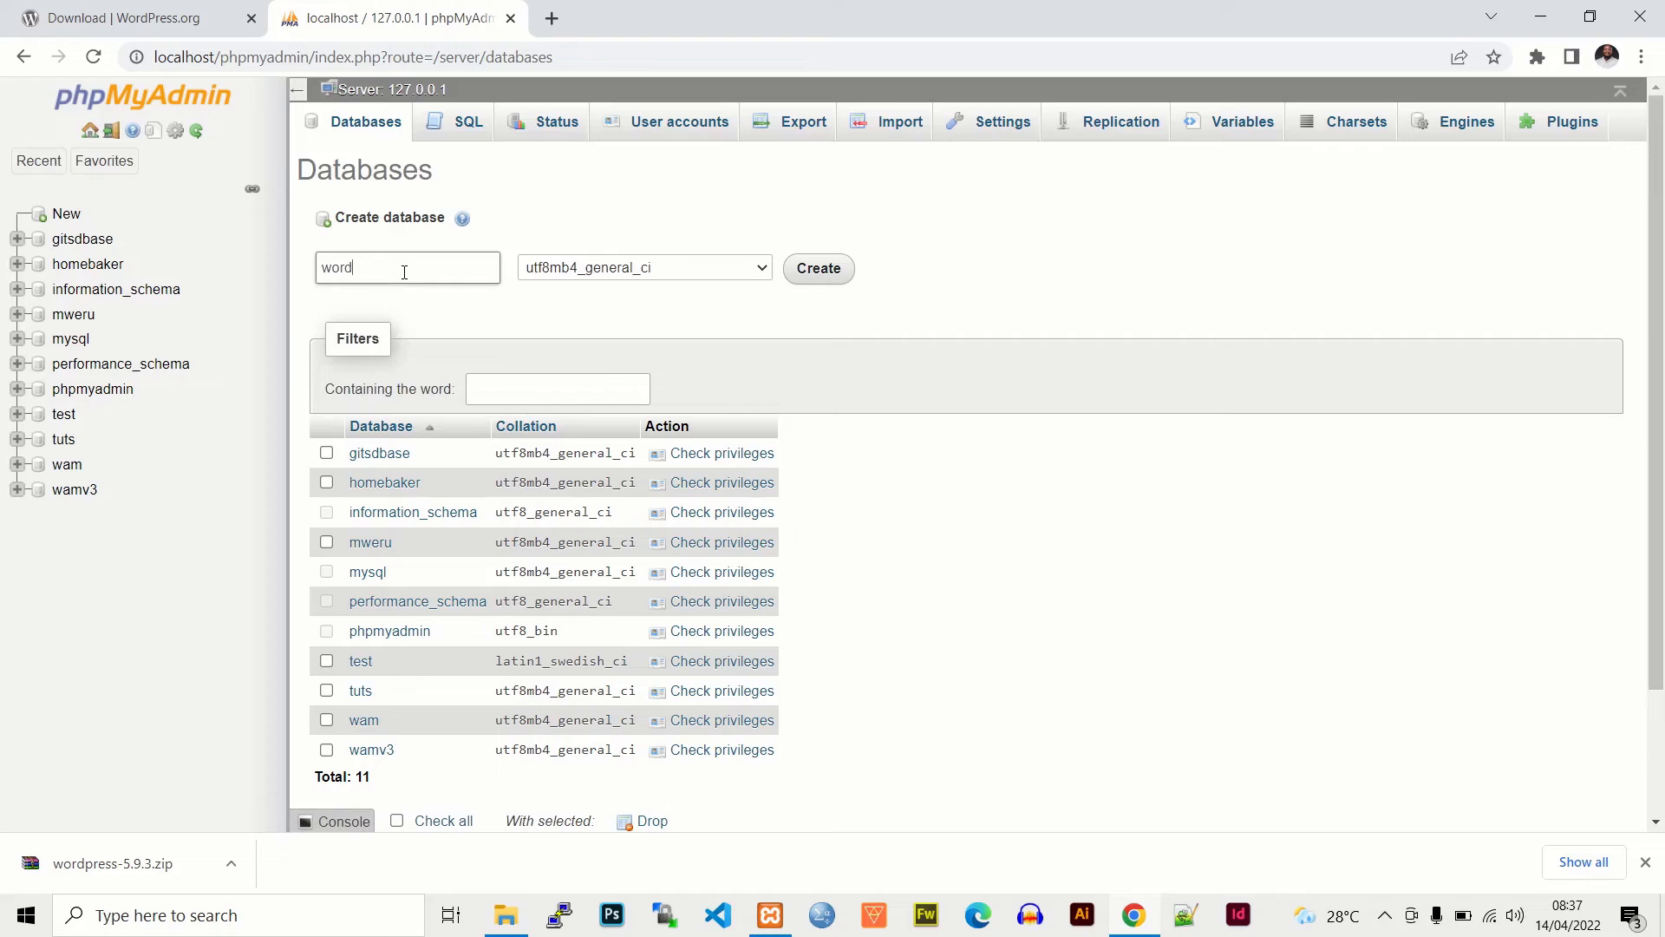
type("pressdb")
left_click_drag(404, 272, 317, 271)
double_click(314, 271)
left_click(374, 270)
double_click(376, 270)
left_click(422, 268)
left_click_drag(402, 267, 320, 270)
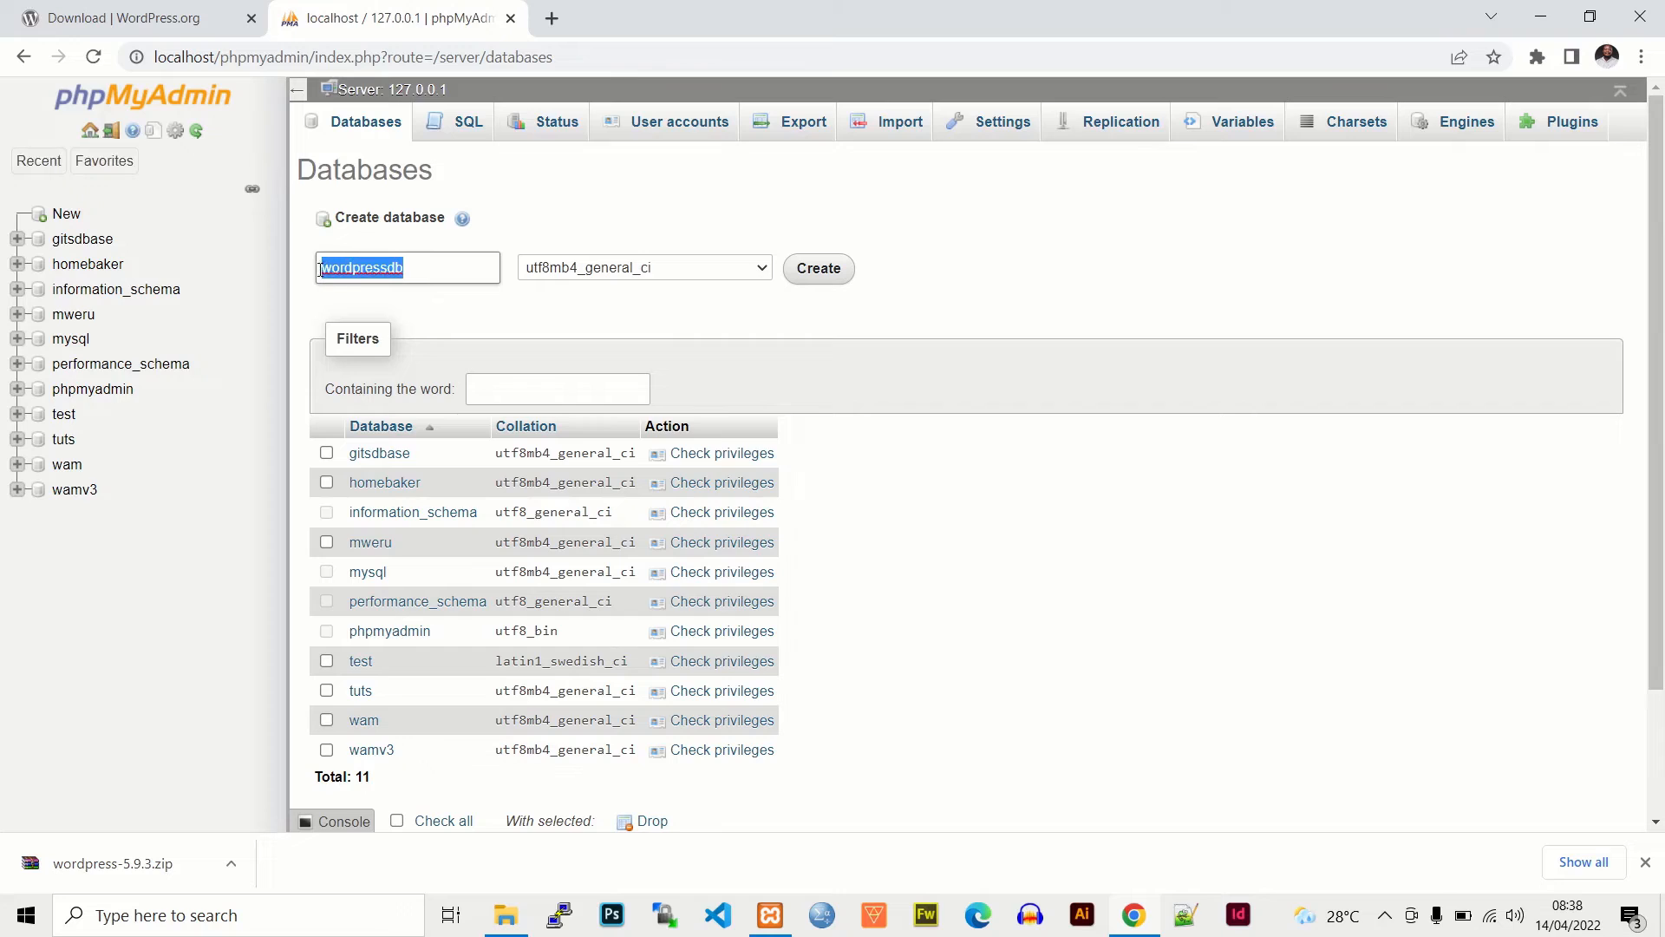
left_click(833, 272)
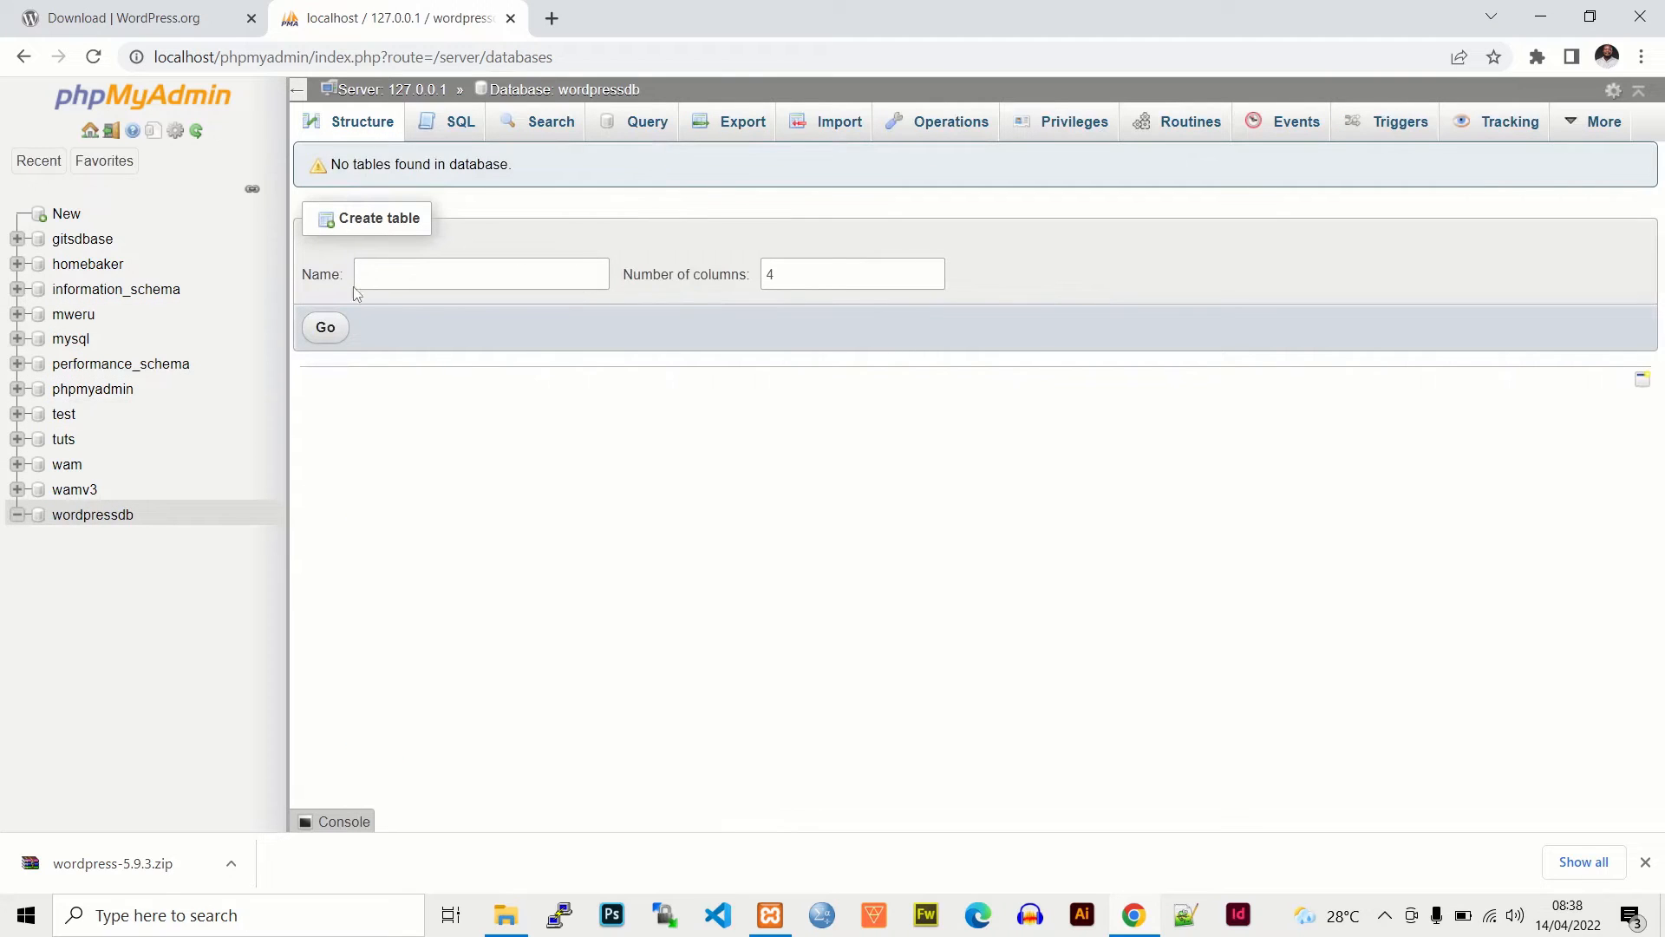
left_click(551, 18)
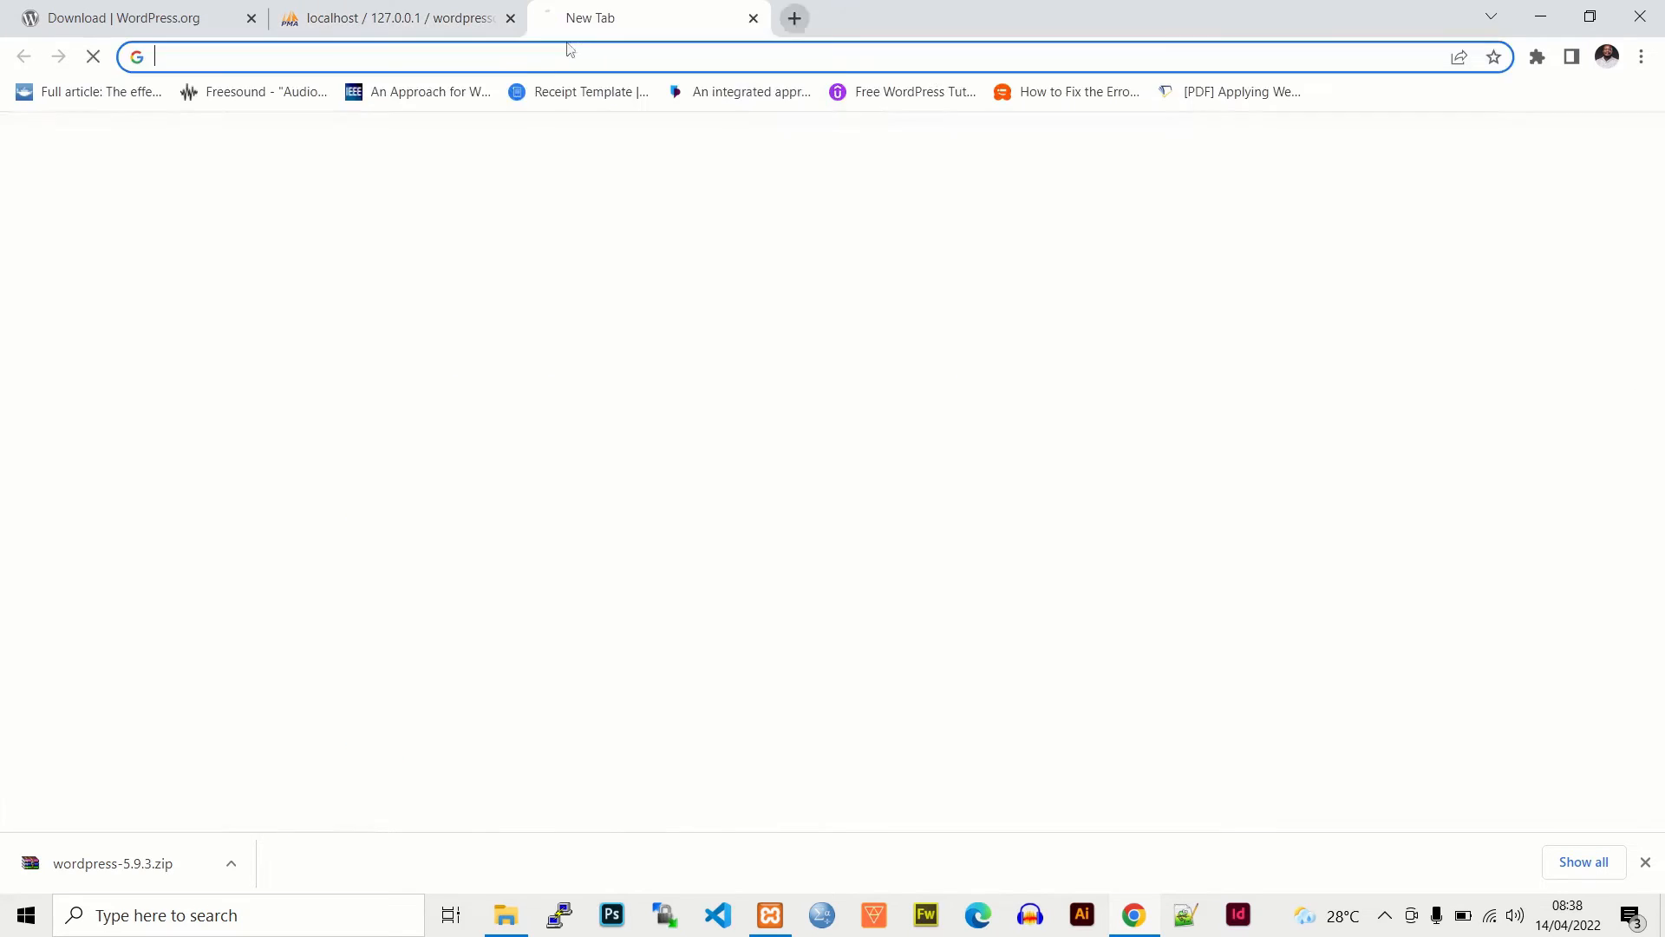
- Go to wordpress.net to reach the setup language page and close the downloads bar
left_click(542, 50)
type("wo")
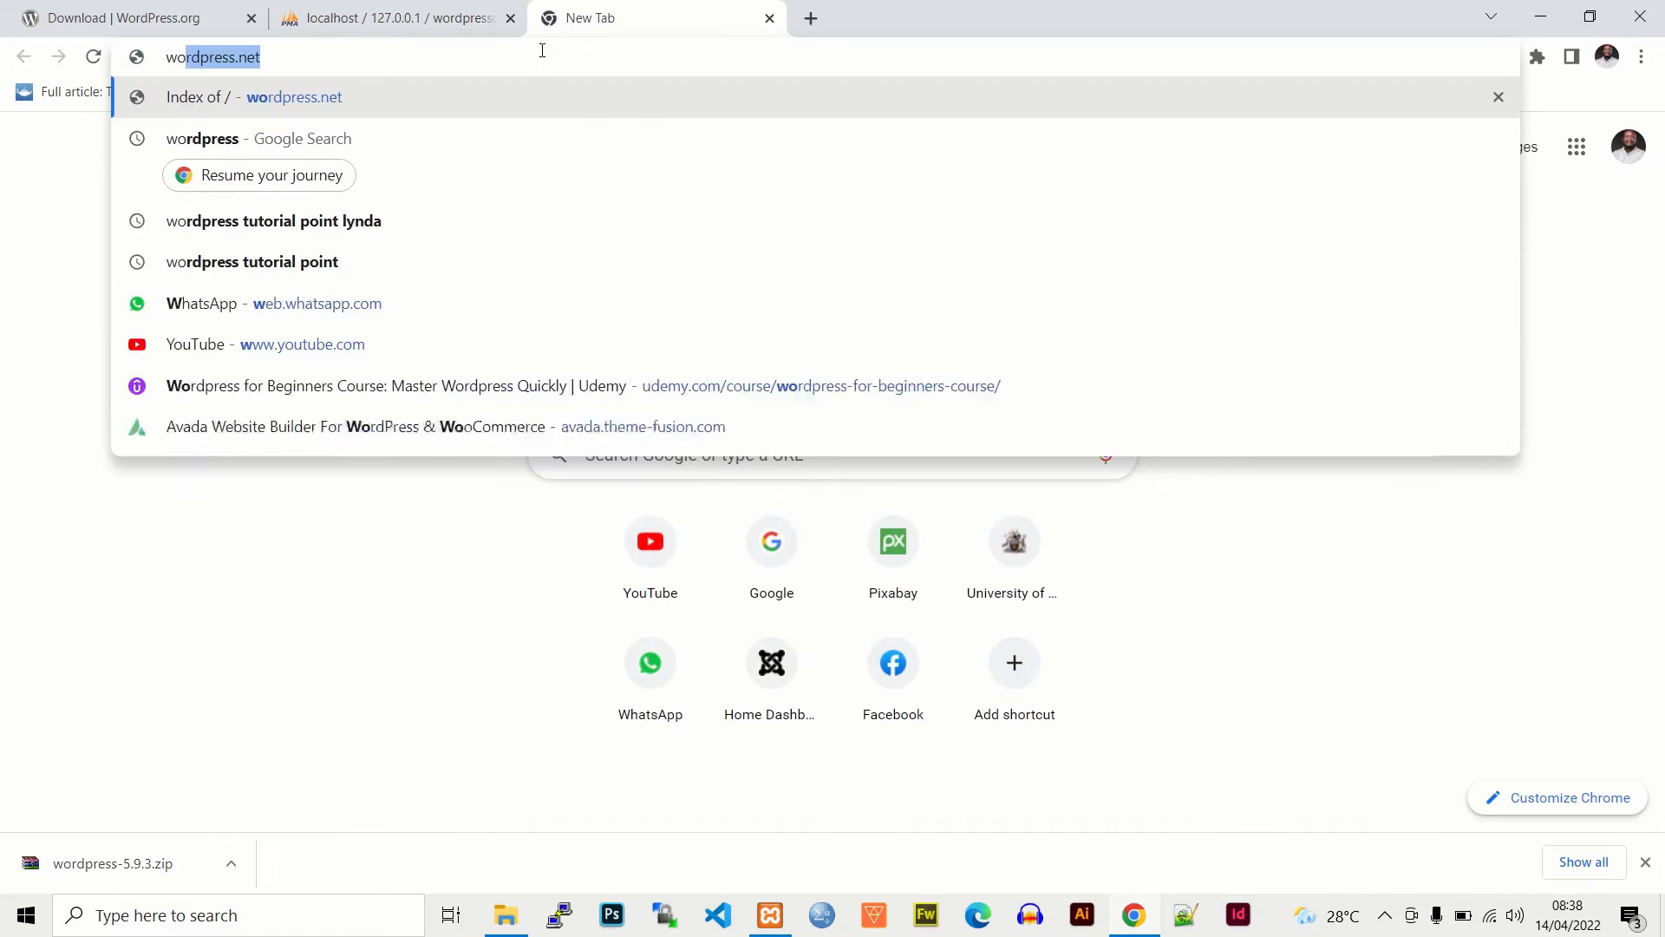
type("rdpress.net")
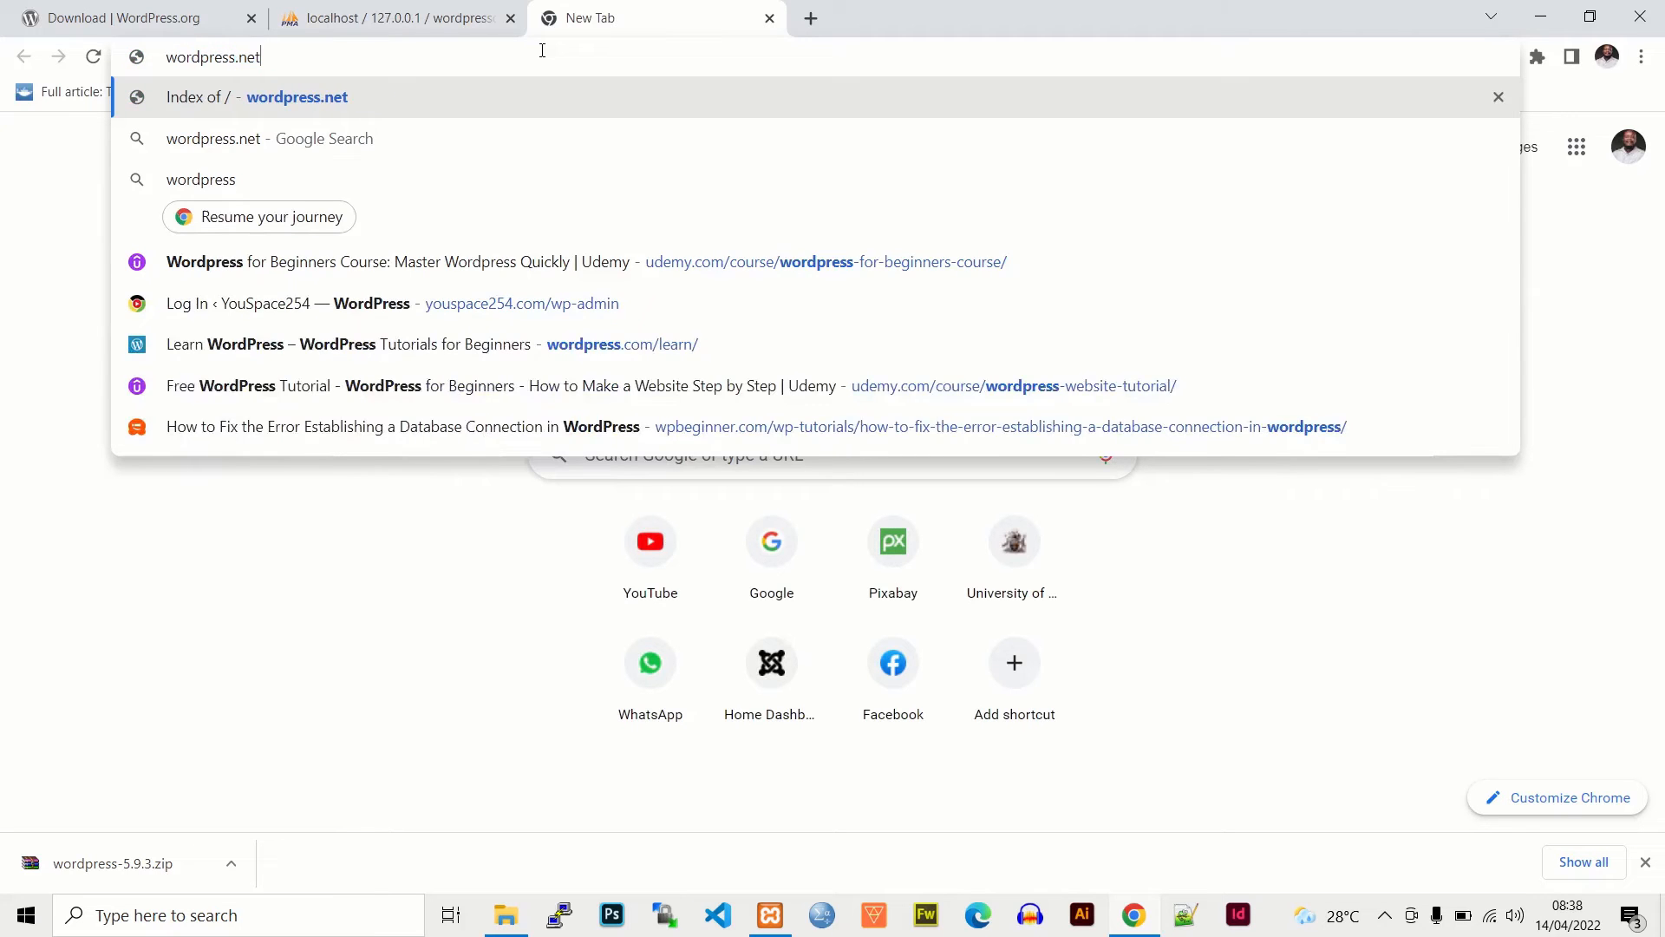
key("Return")
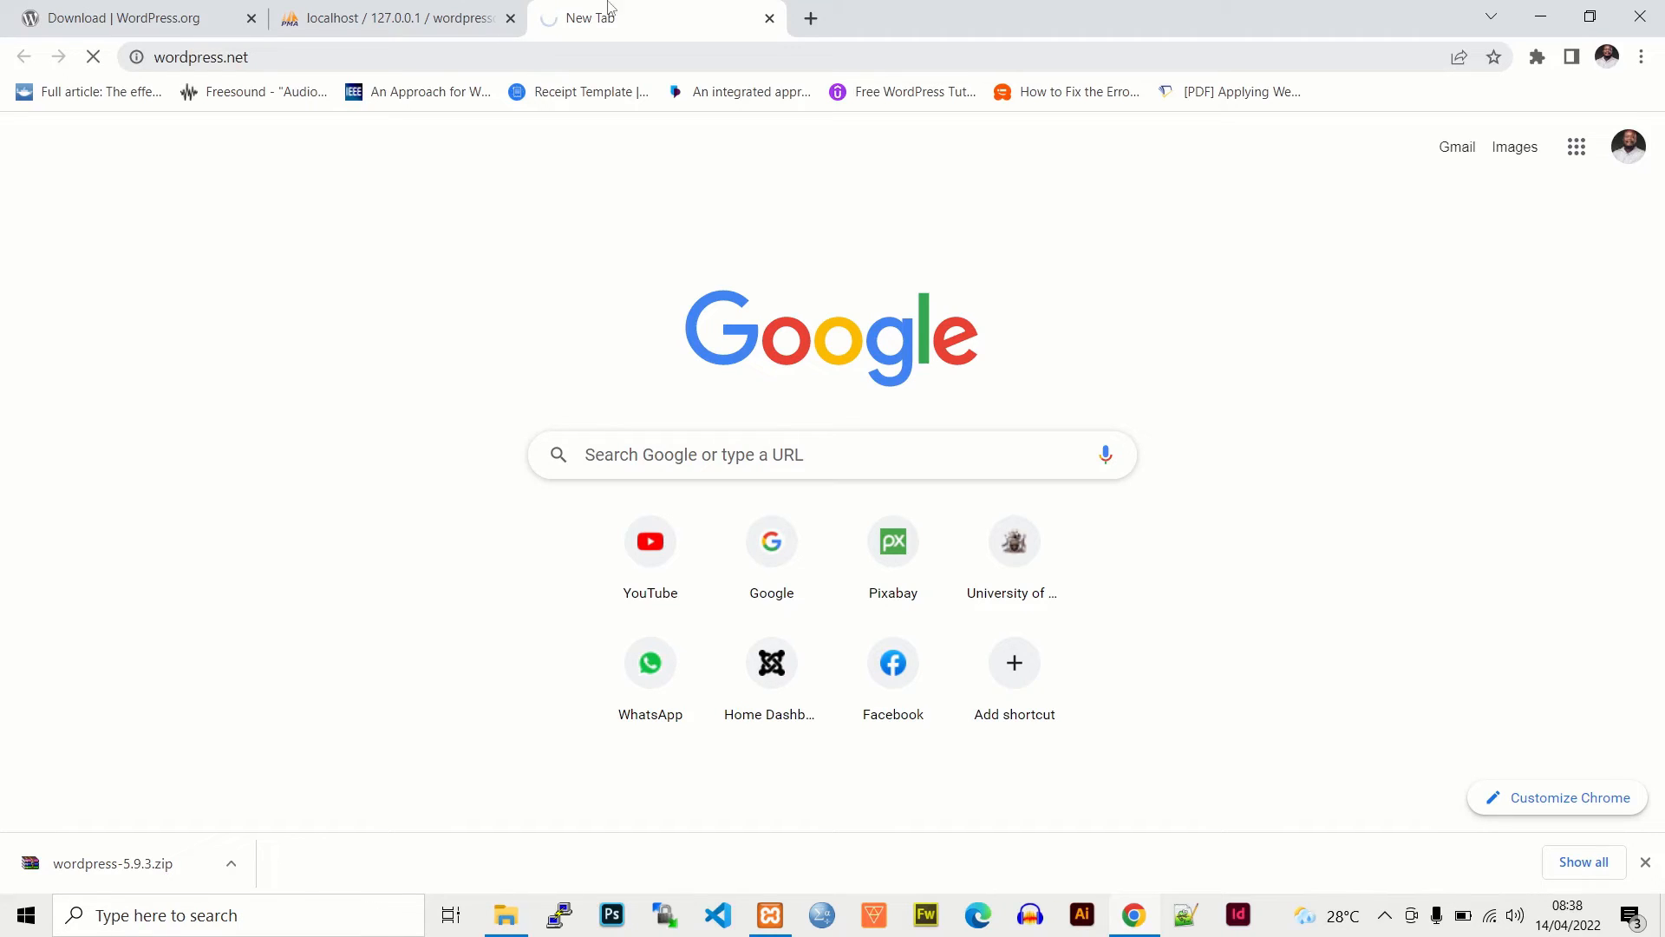
left_click(1644, 863)
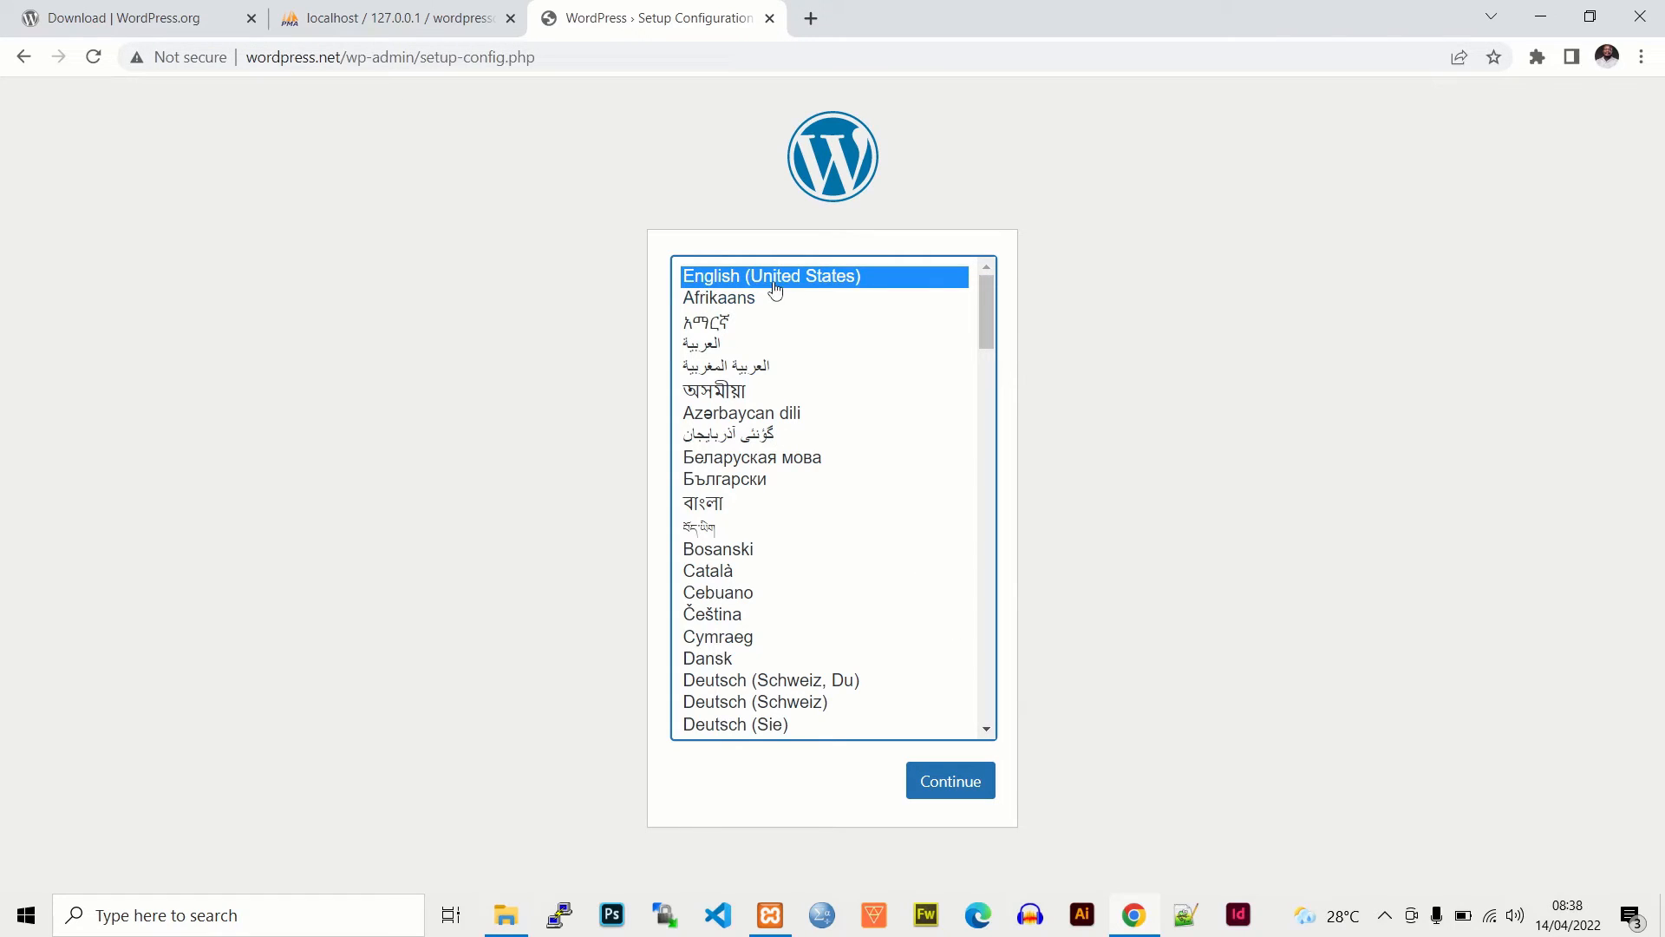
- Continue setup in English, then set Database Name to wordpressdb and Username to root
left_click(950, 783)
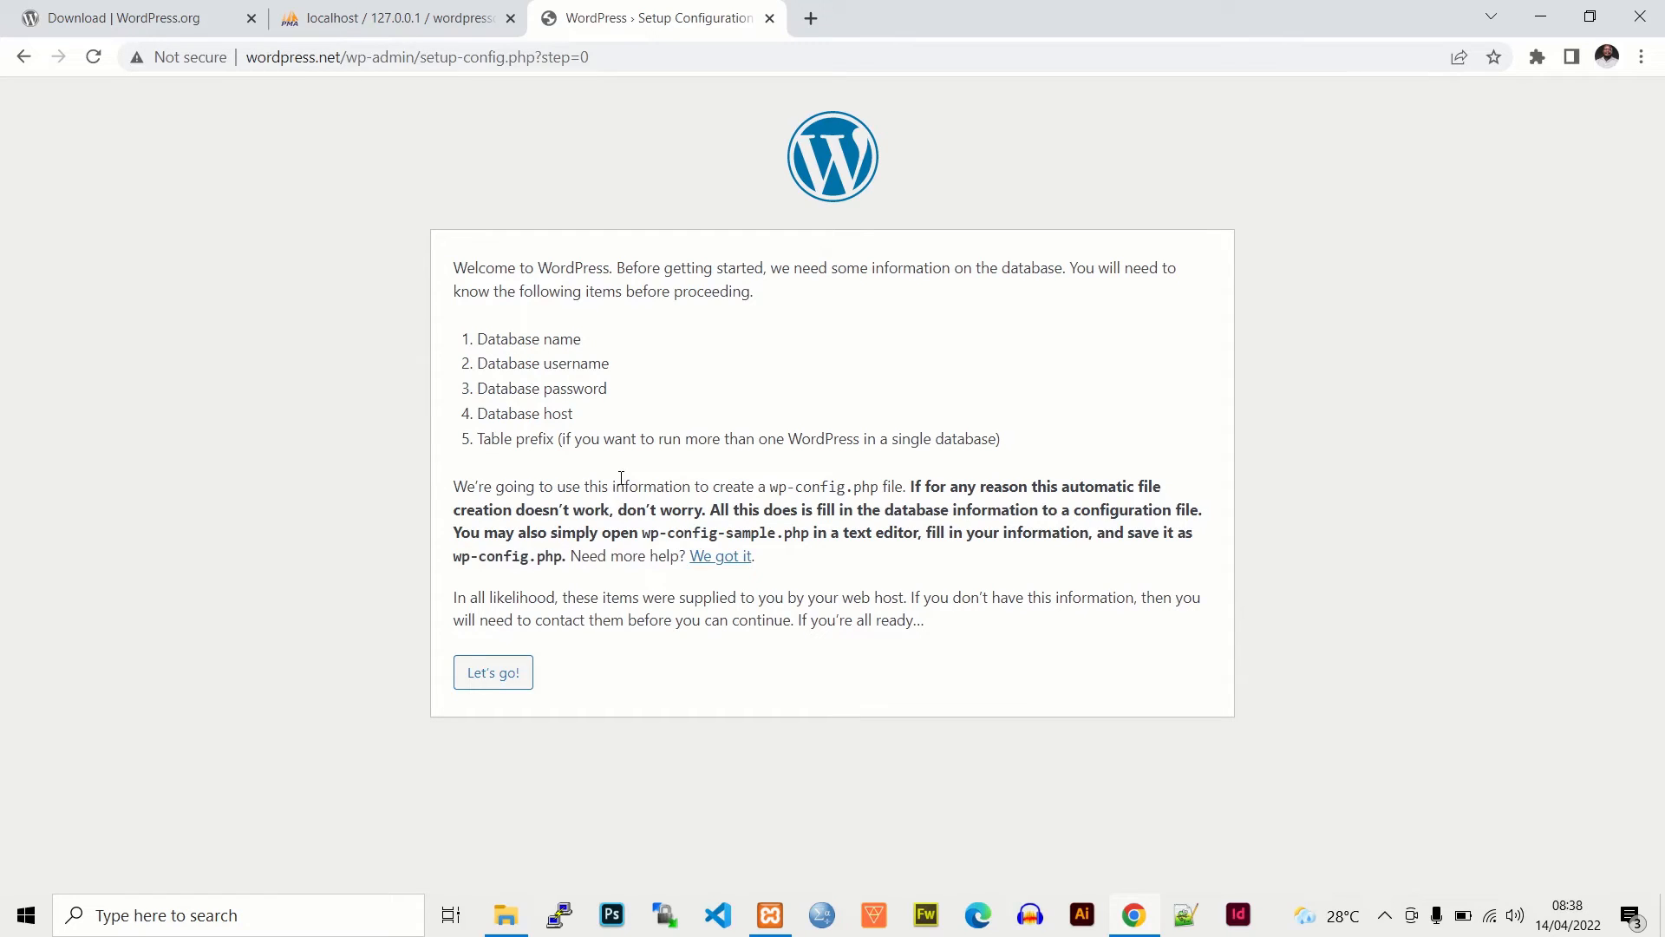
left_click(496, 673)
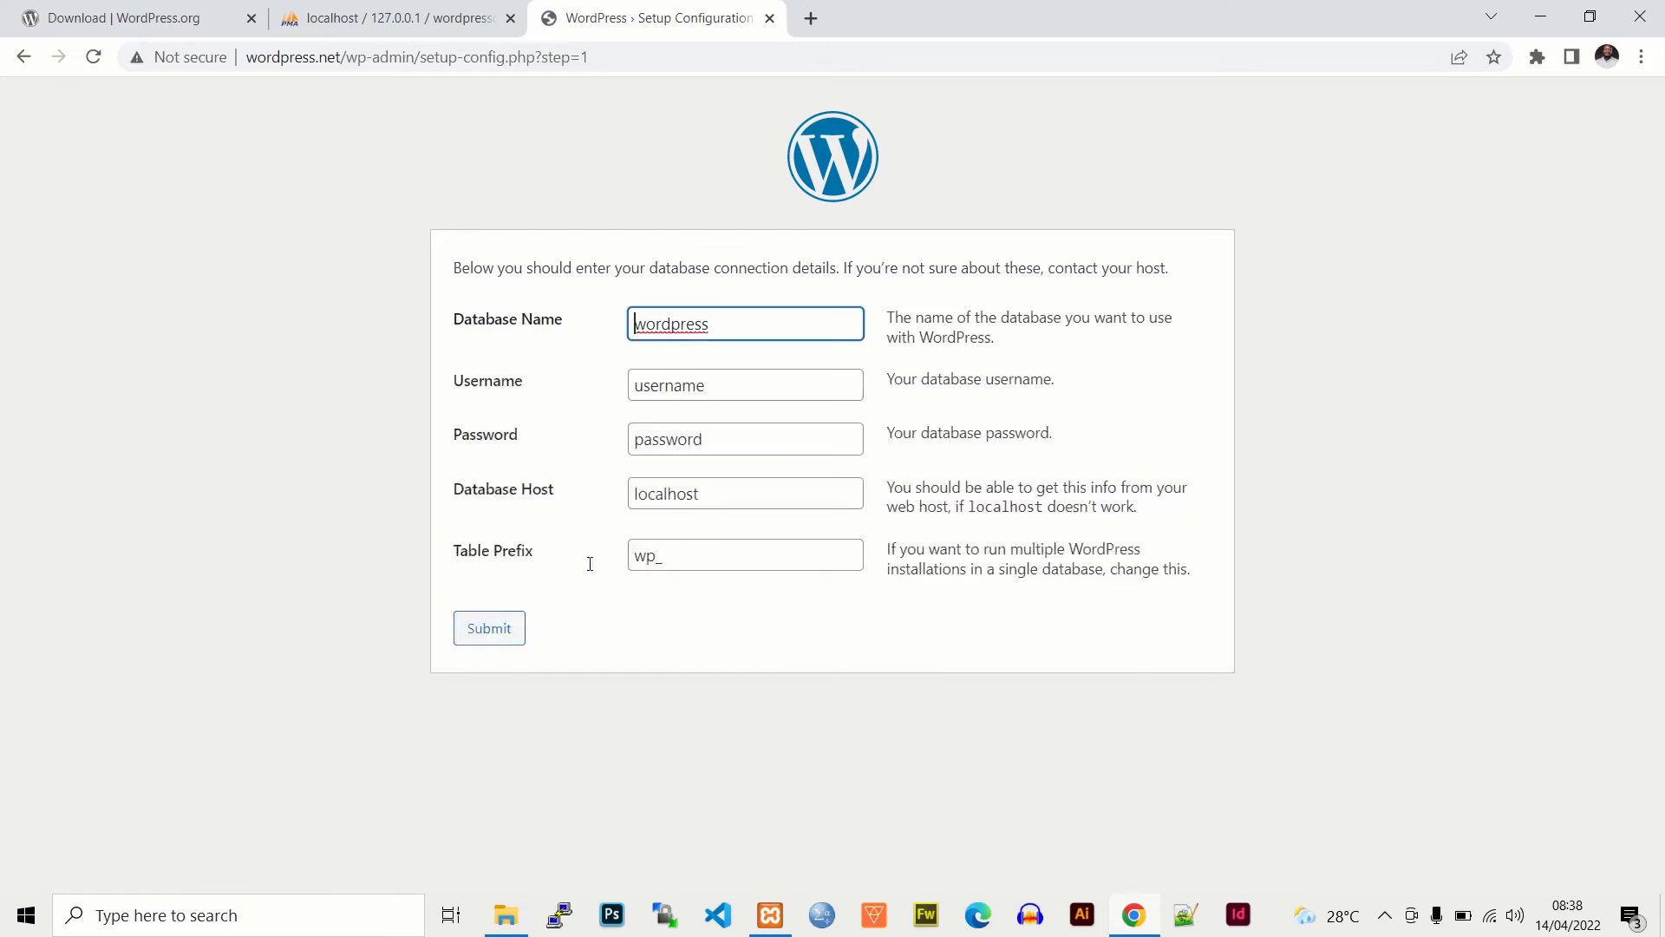
left_click_drag(716, 323, 592, 321)
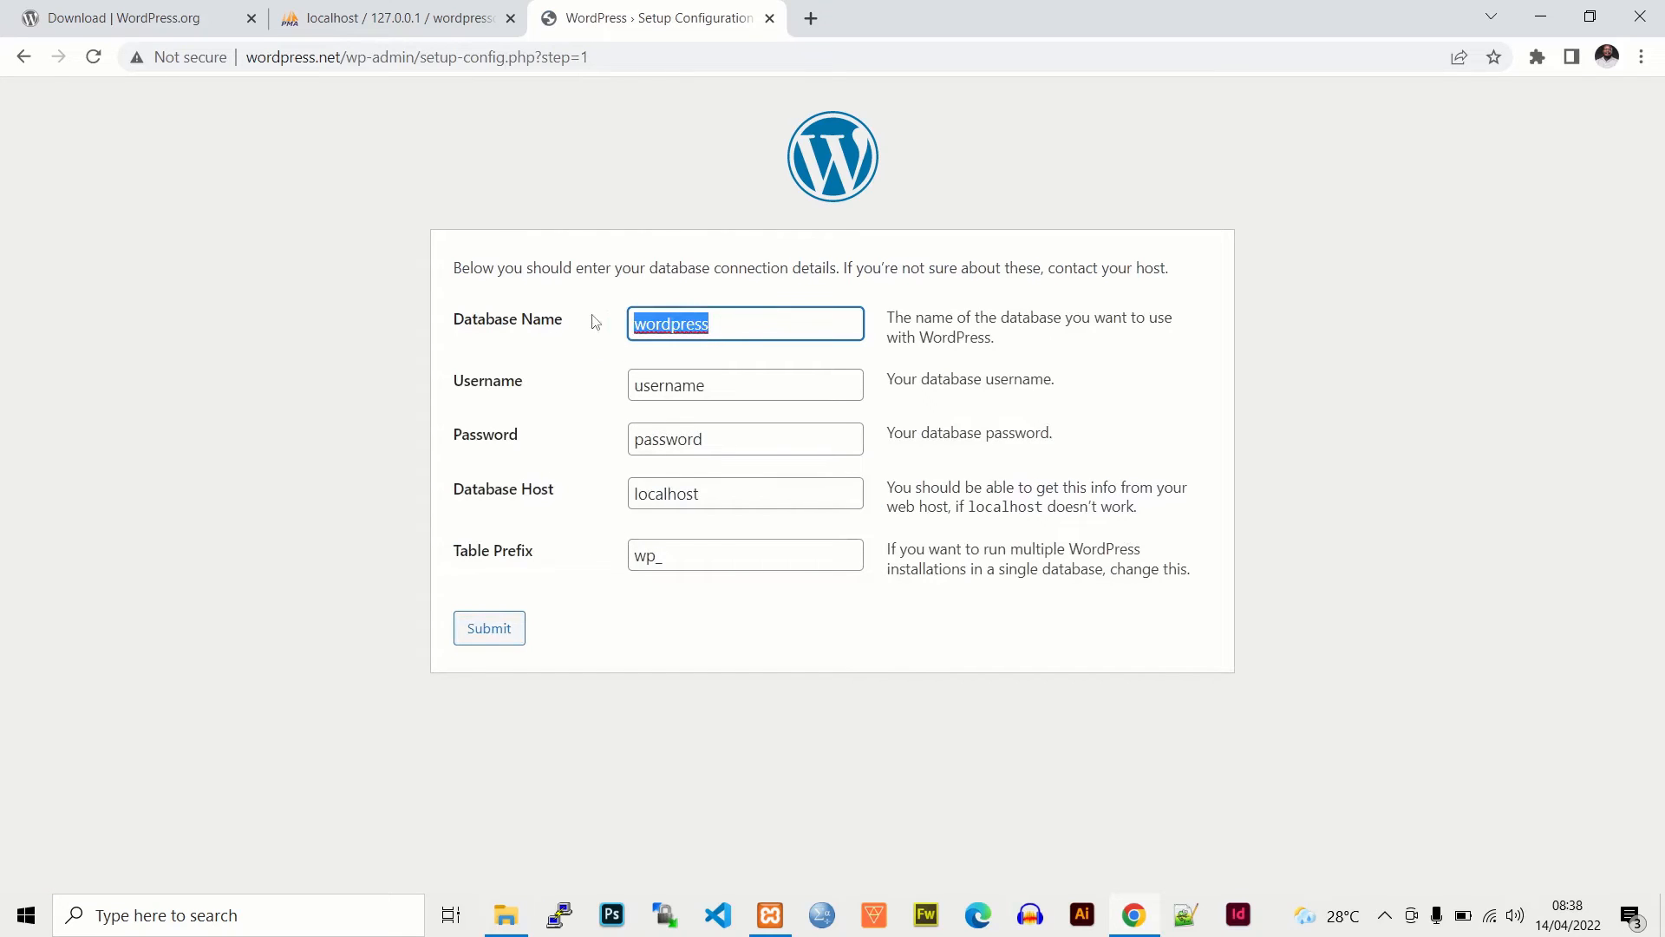
key("End")
type("db")
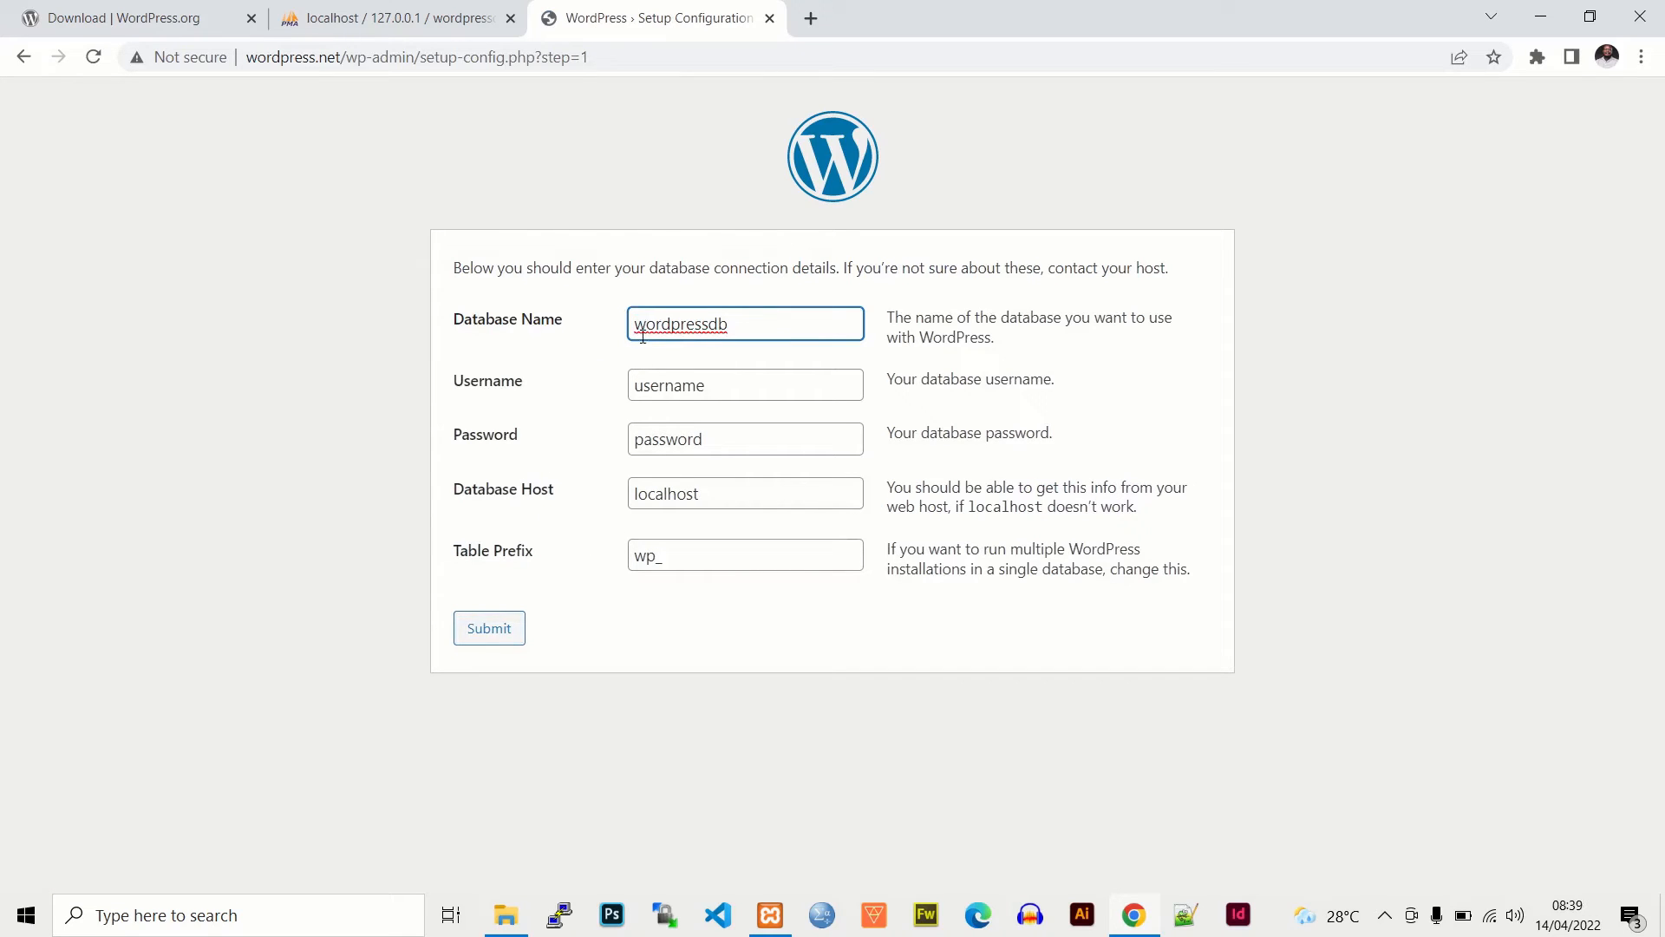
left_click(639, 334)
left_click(712, 381)
key("BackSpace")
key("BackSpace")
key("BackSpace")
key("BackSpace")
key("BackSpace")
key("BackSpace")
key("BackSpace")
key("BackSpace")
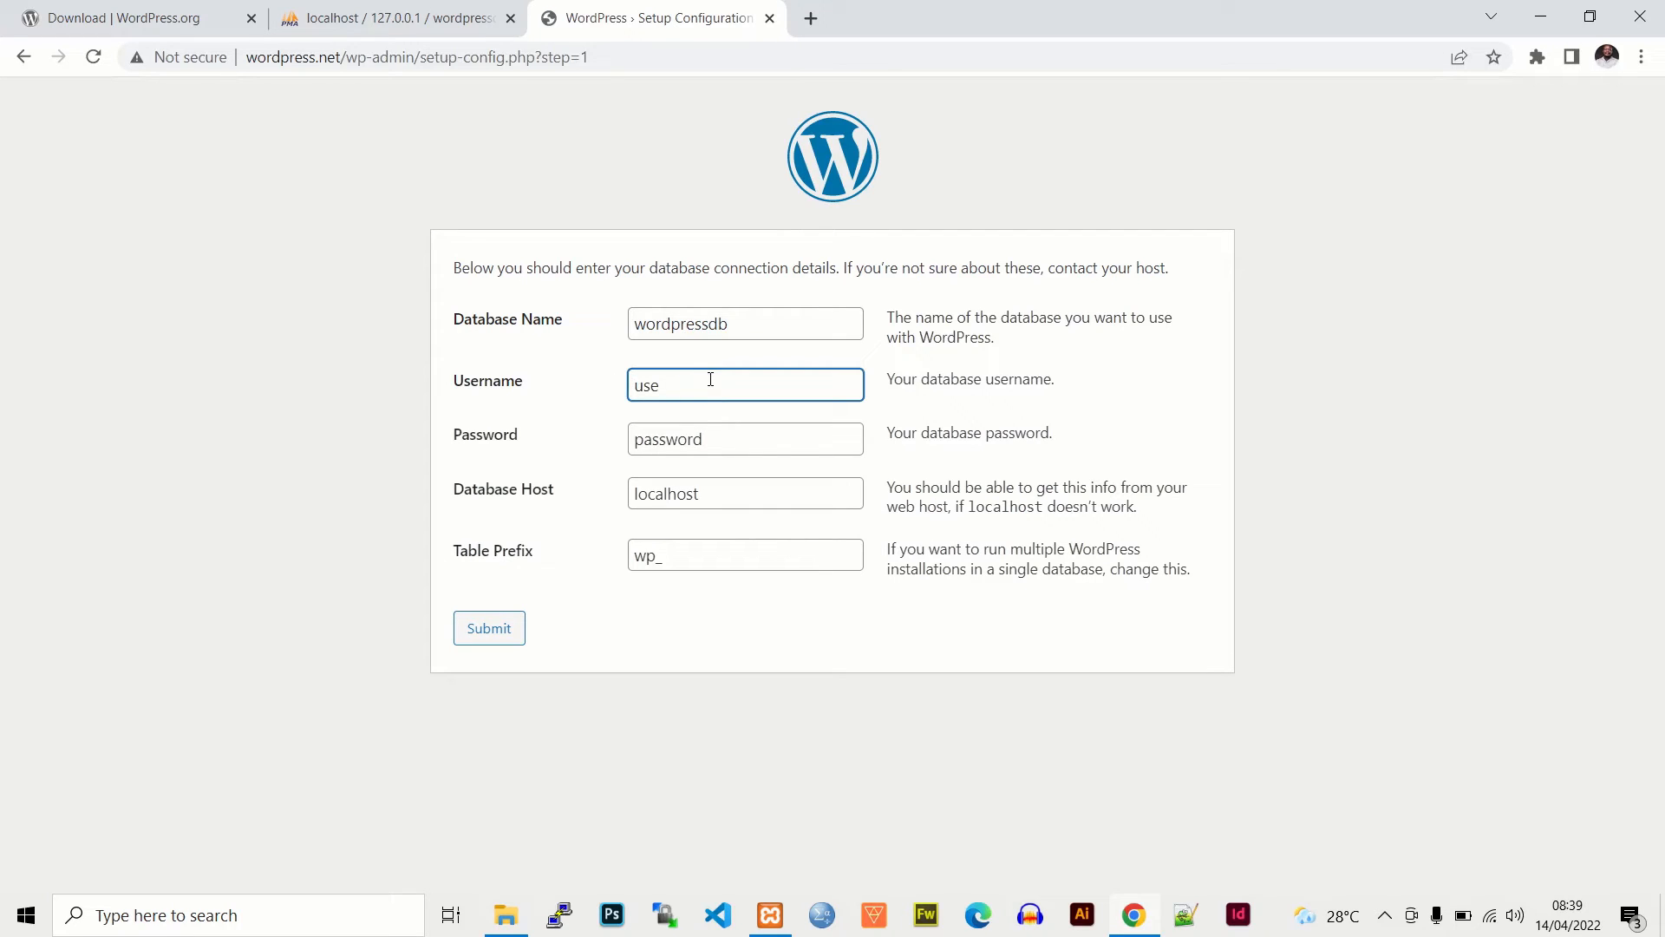
type("root")
- Review wordpressdb's privileges and tick Check all global privileges on a new user account
left_click(399, 18)
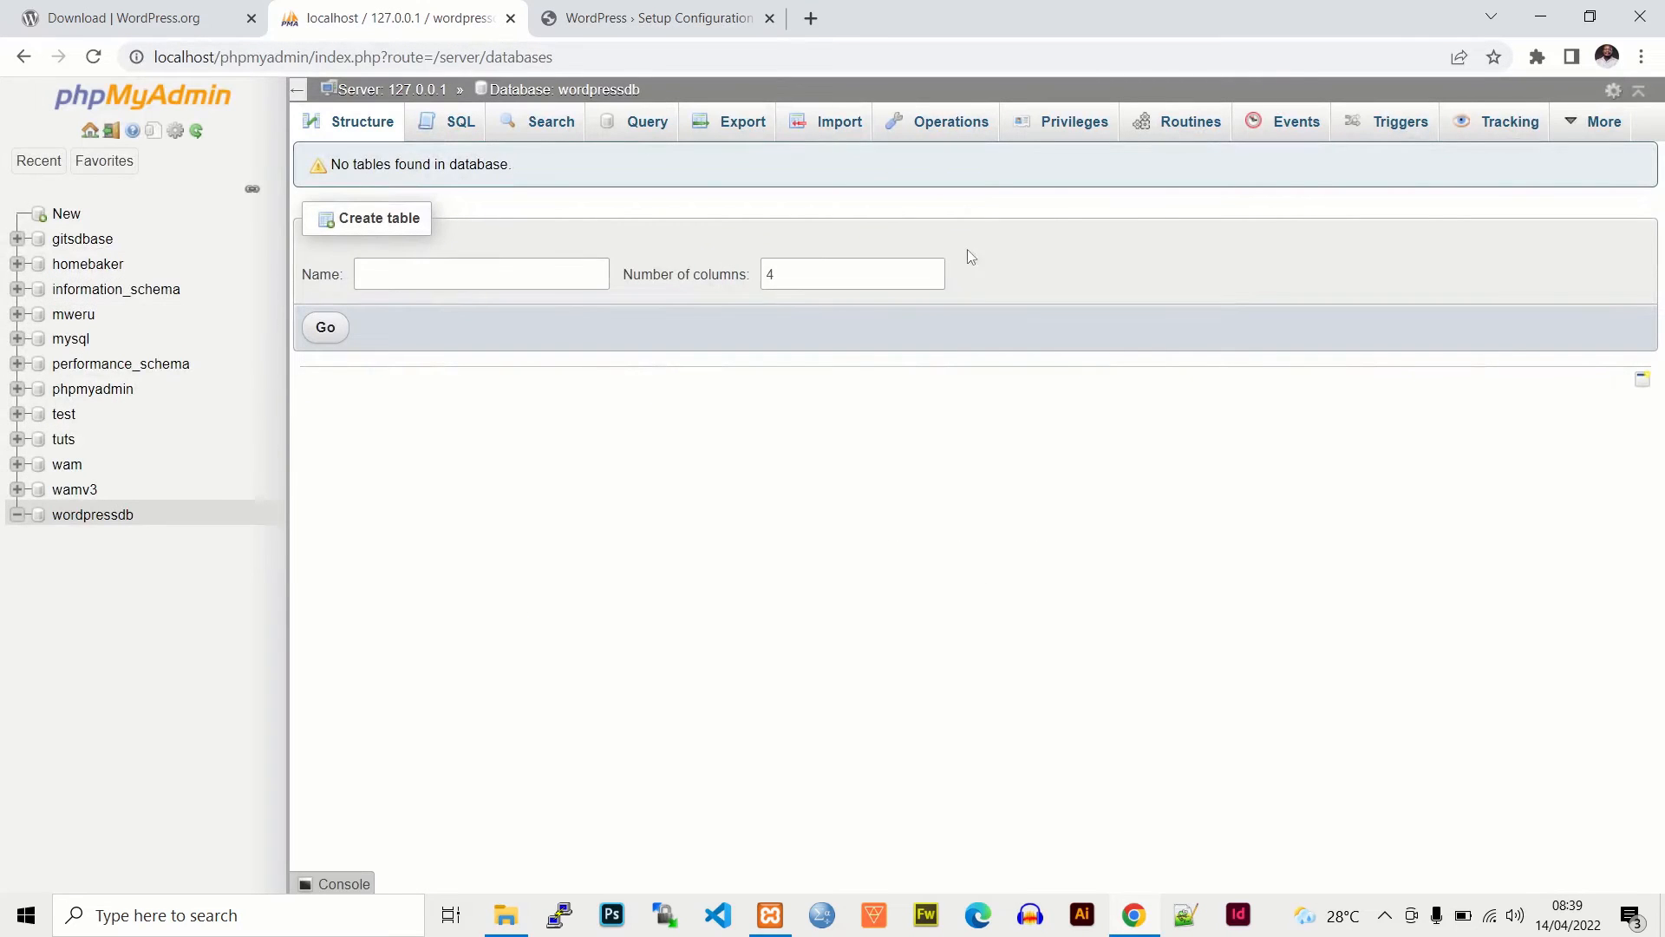
left_click(1066, 132)
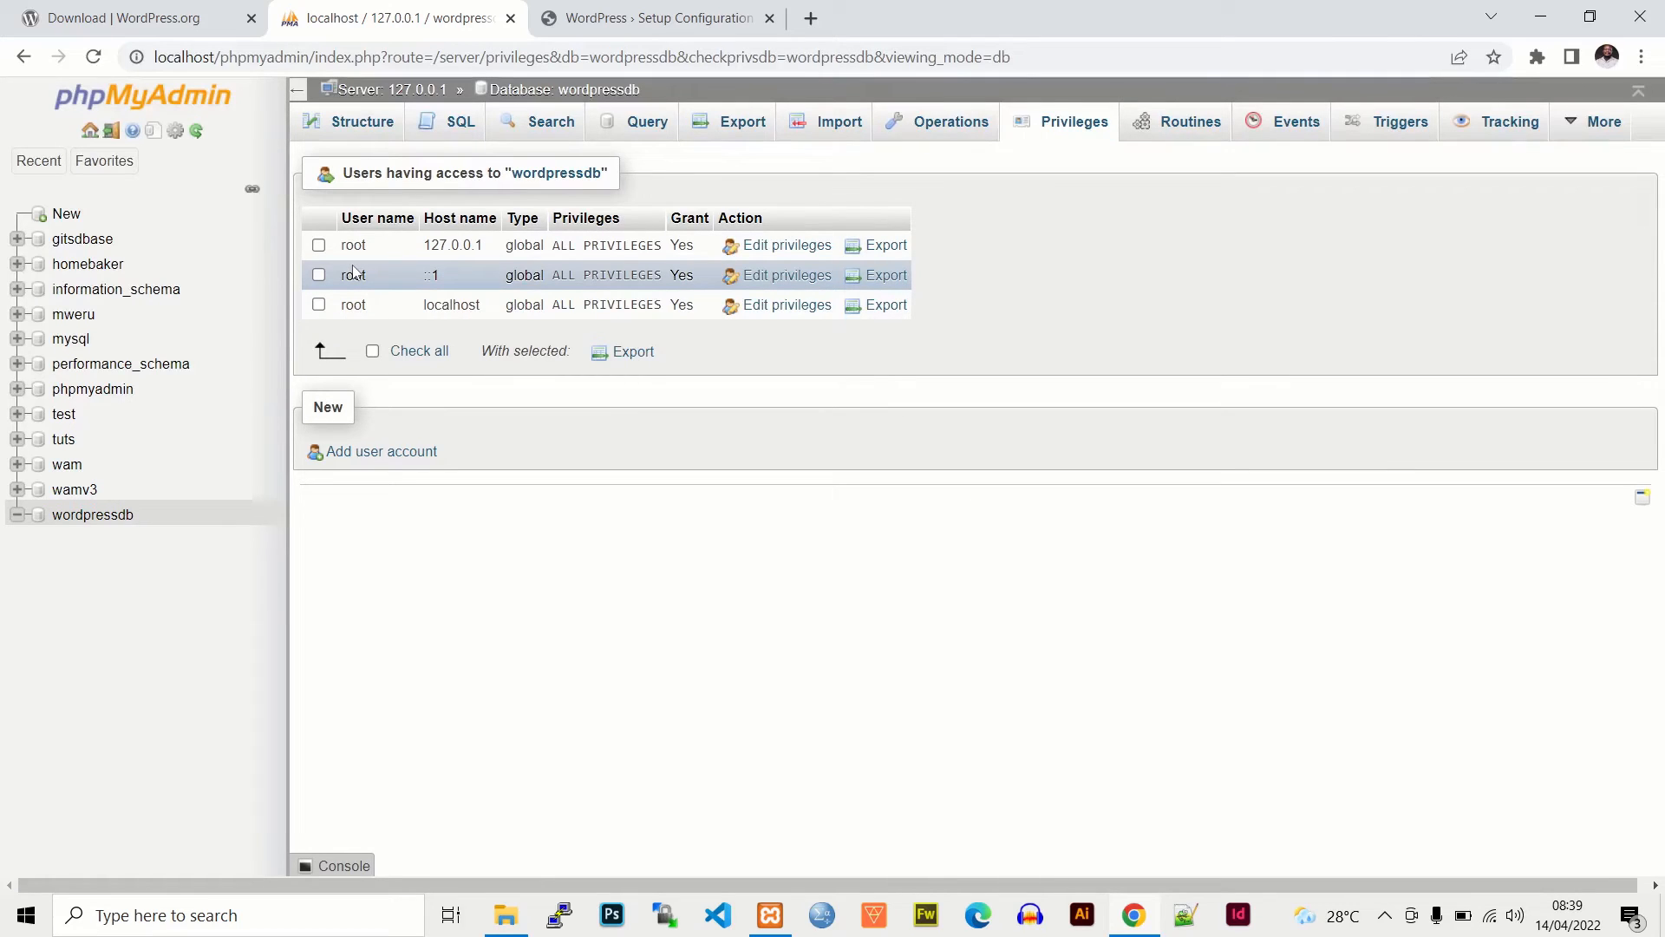
left_click(368, 452)
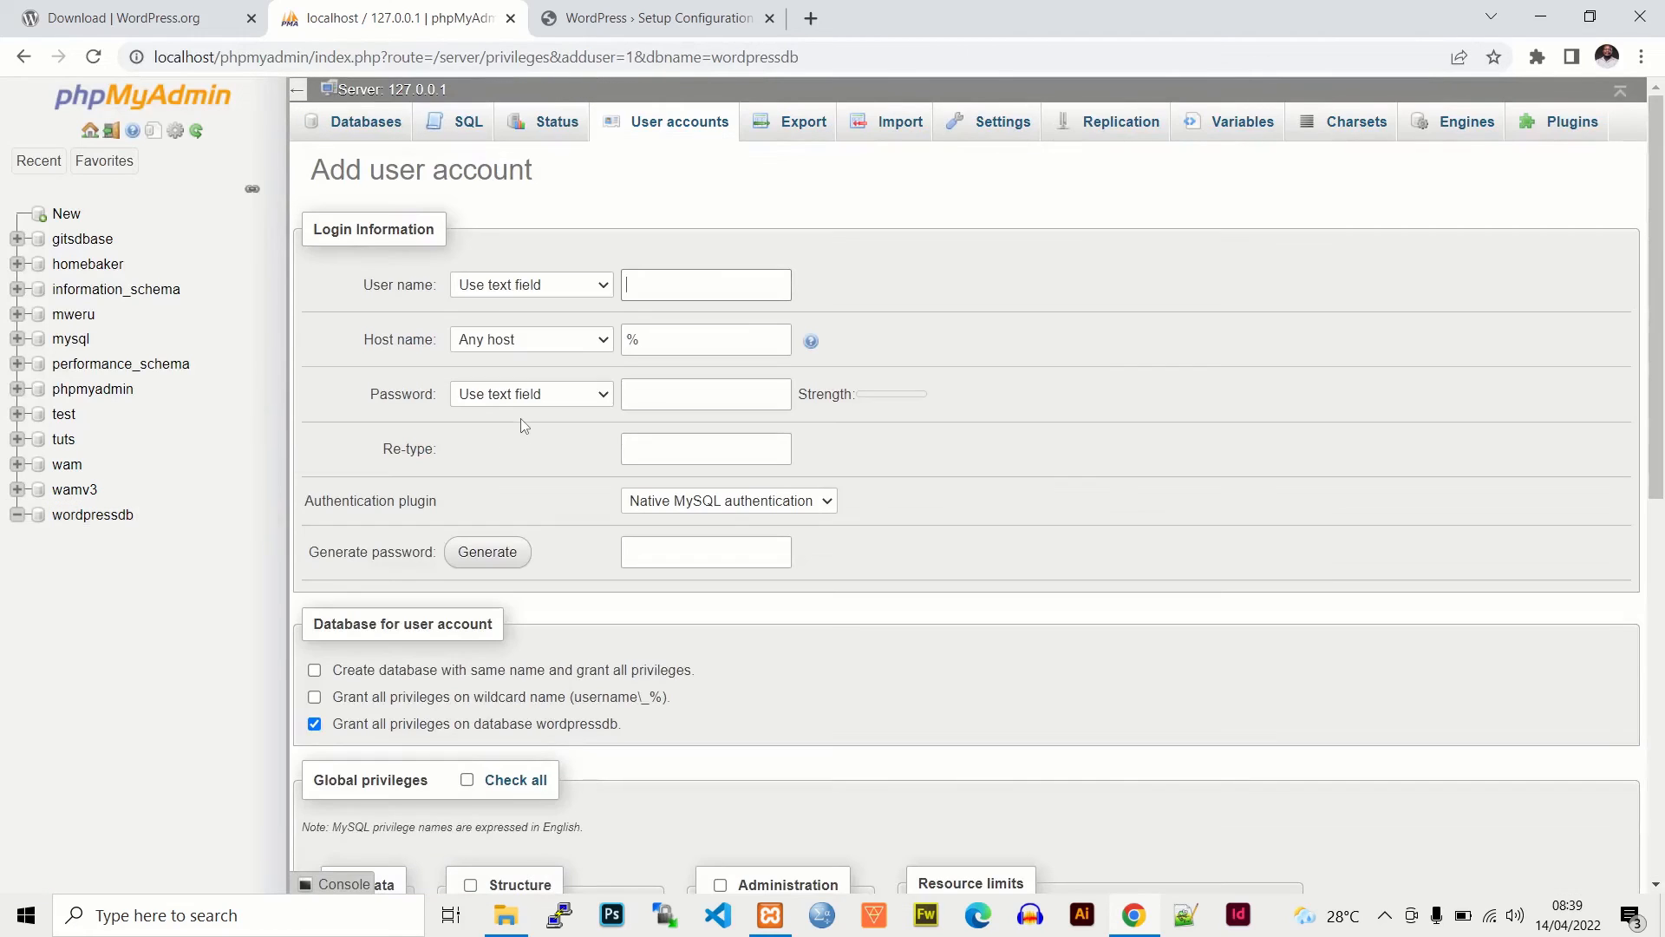
scroll(549, 546, "down", 5)
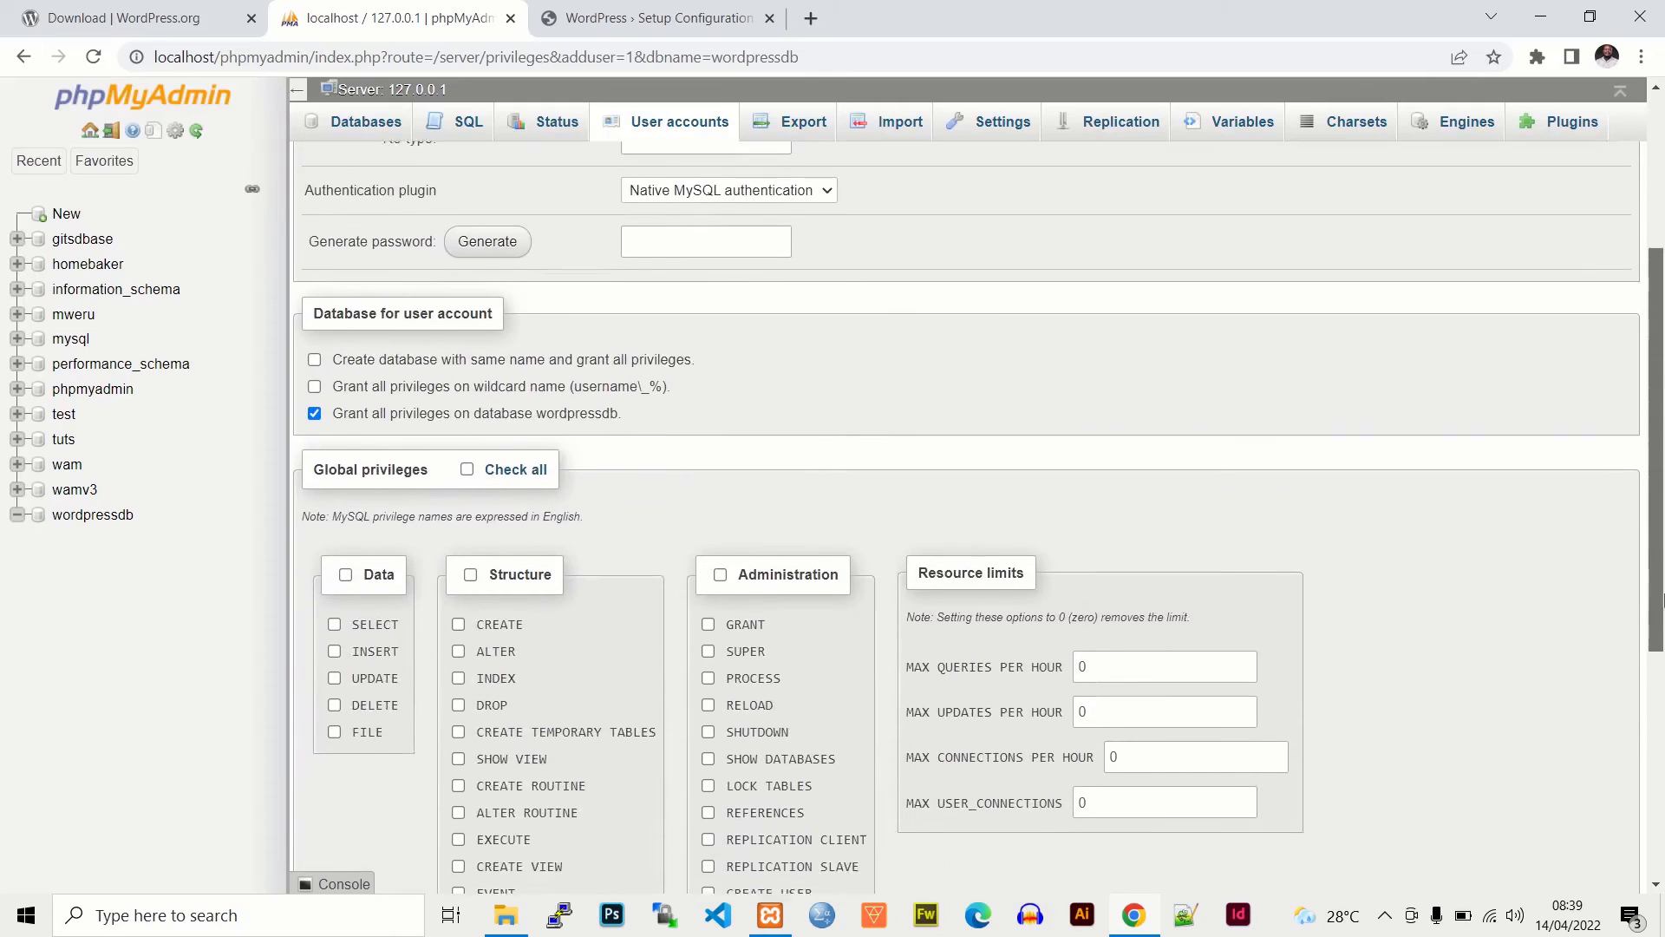
left_click(467, 387)
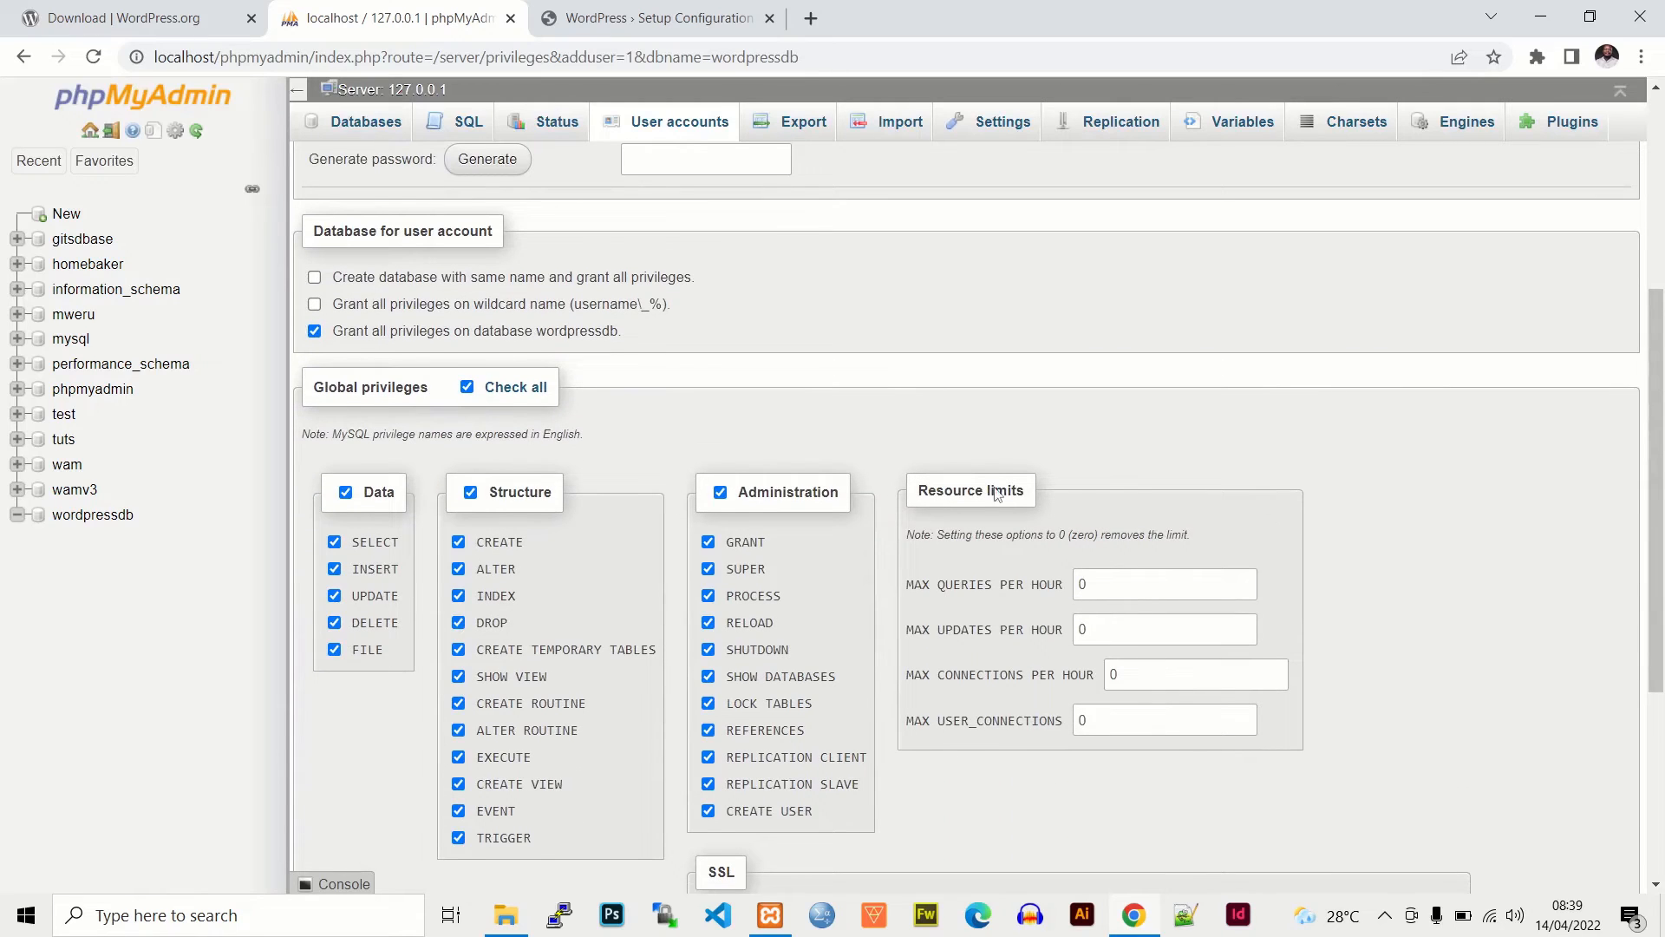
left_click_drag(1663, 532, 1637, 474)
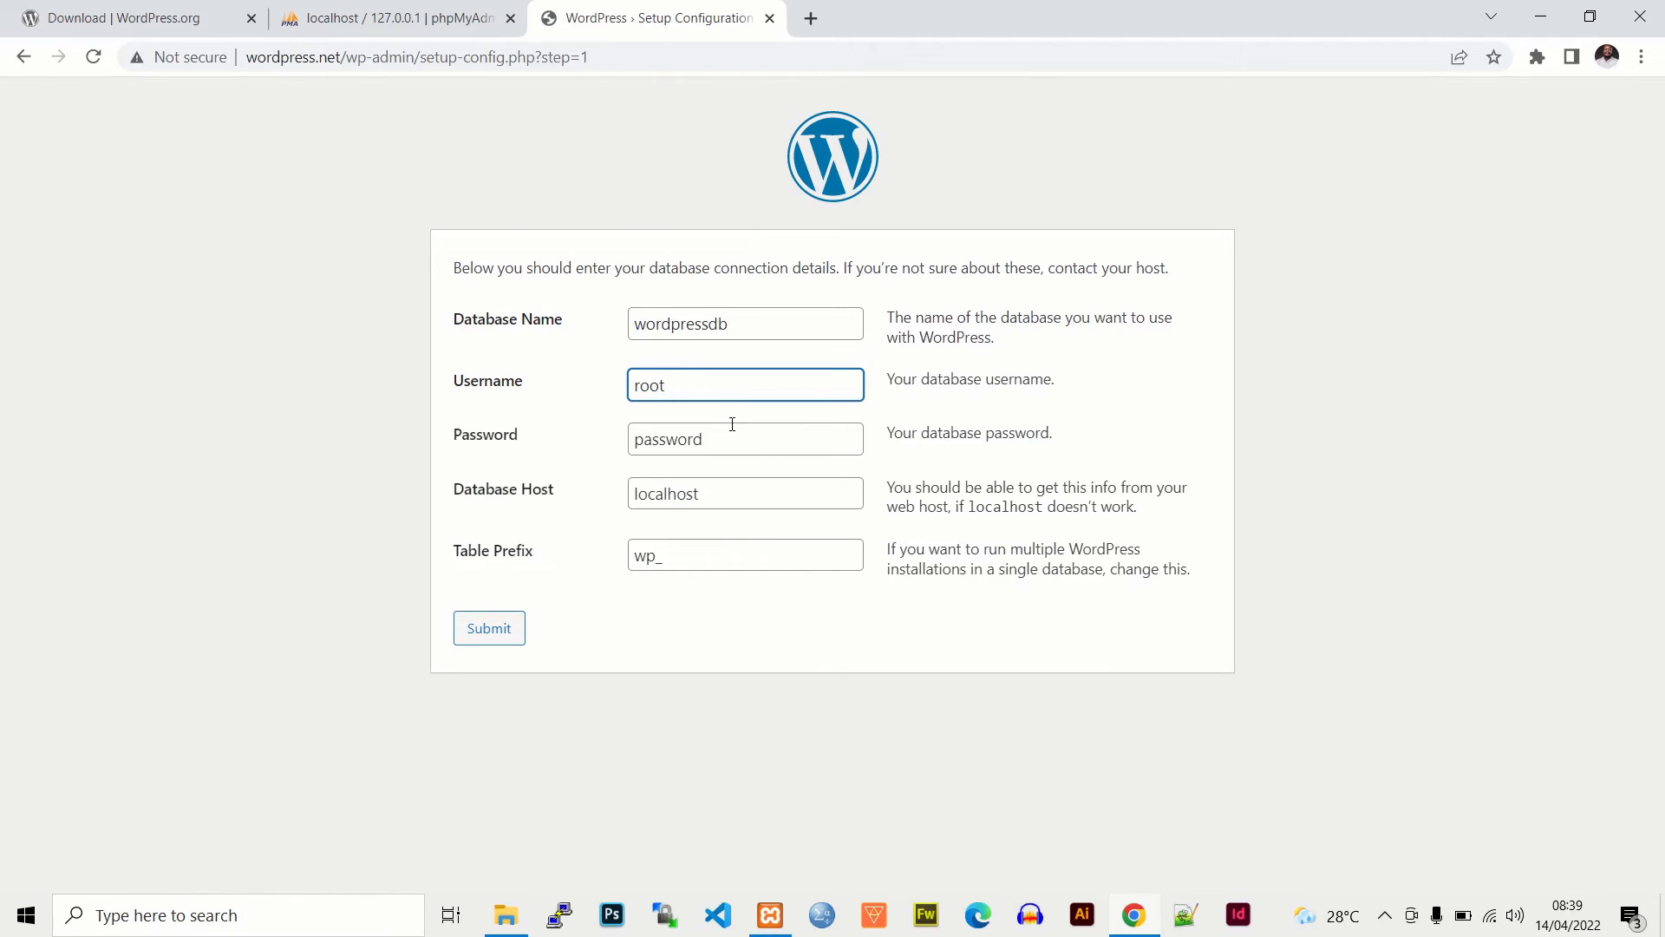
- Clear the default database password, submit the connection details, and run the installation
left_click(742, 435)
key("BackSpace")
key("BackSpace")
key("BackSpace")
key("BackSpace")
key("BackSpace")
key("BackSpace")
key("BackSpace")
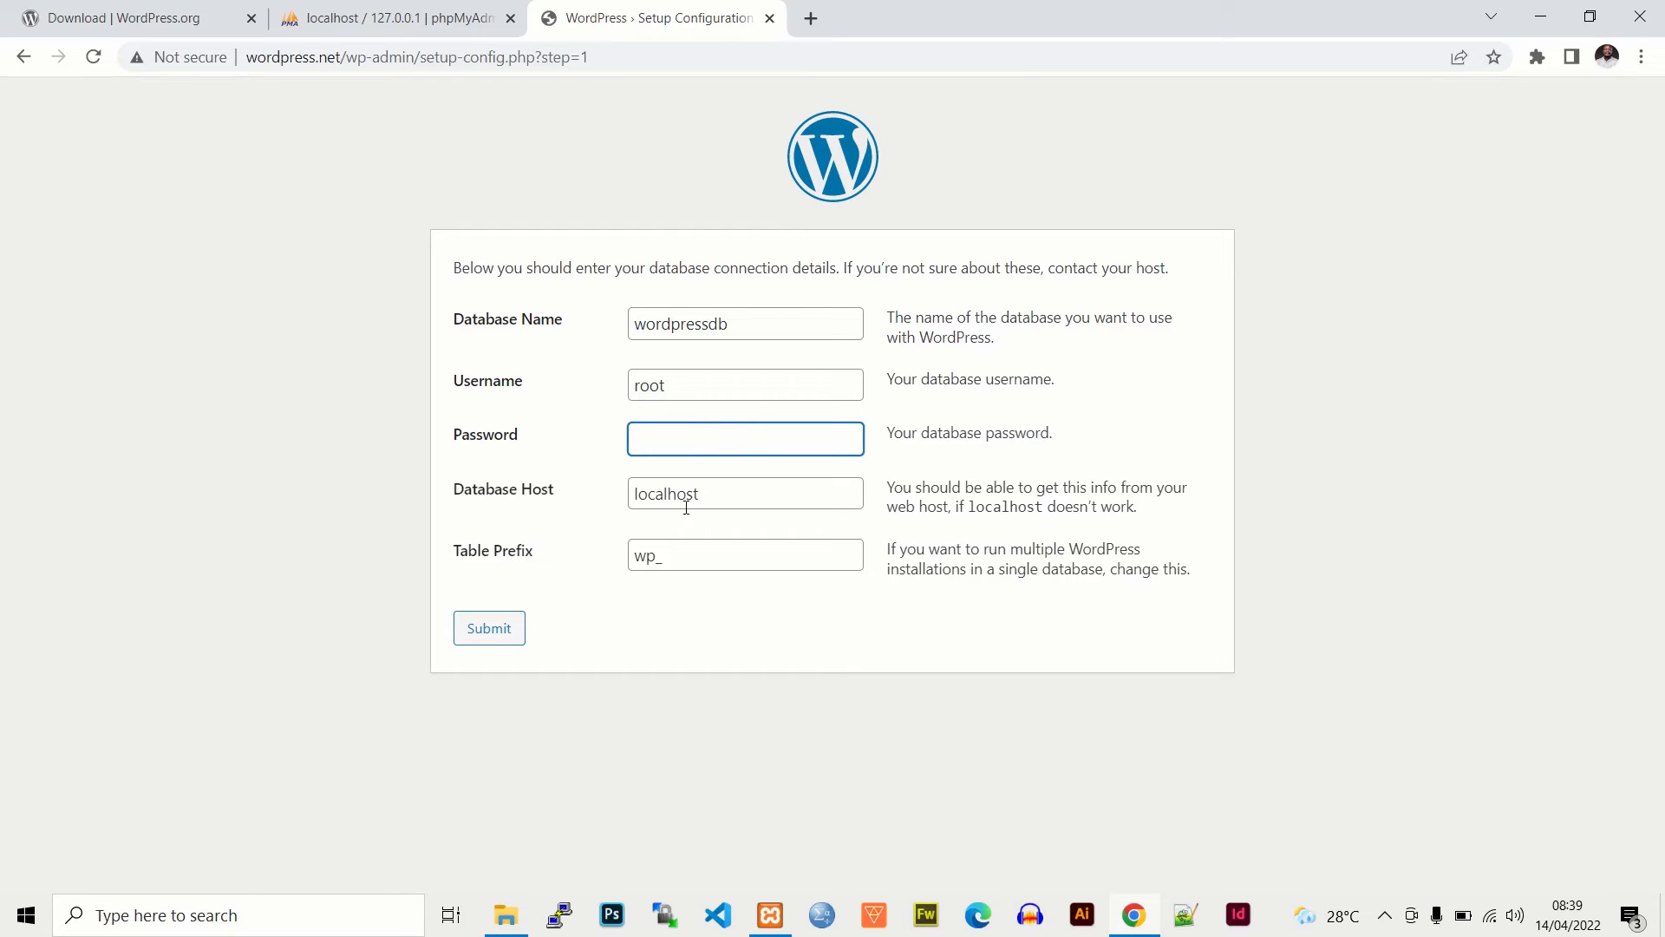
left_click(659, 559)
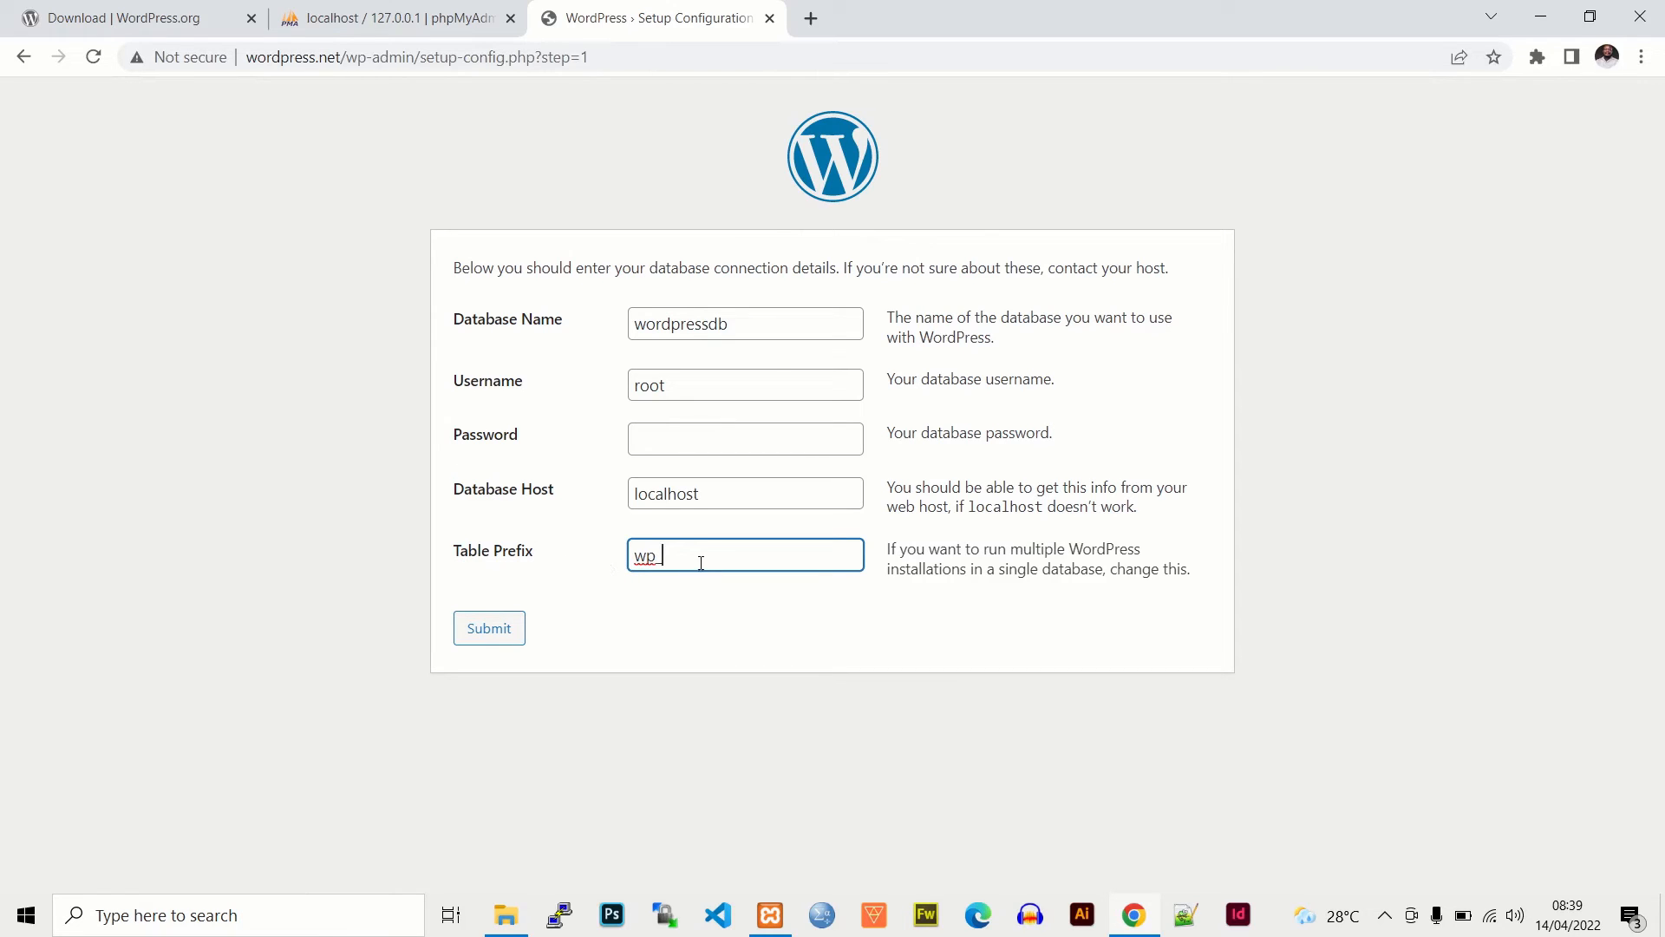
left_click(493, 646)
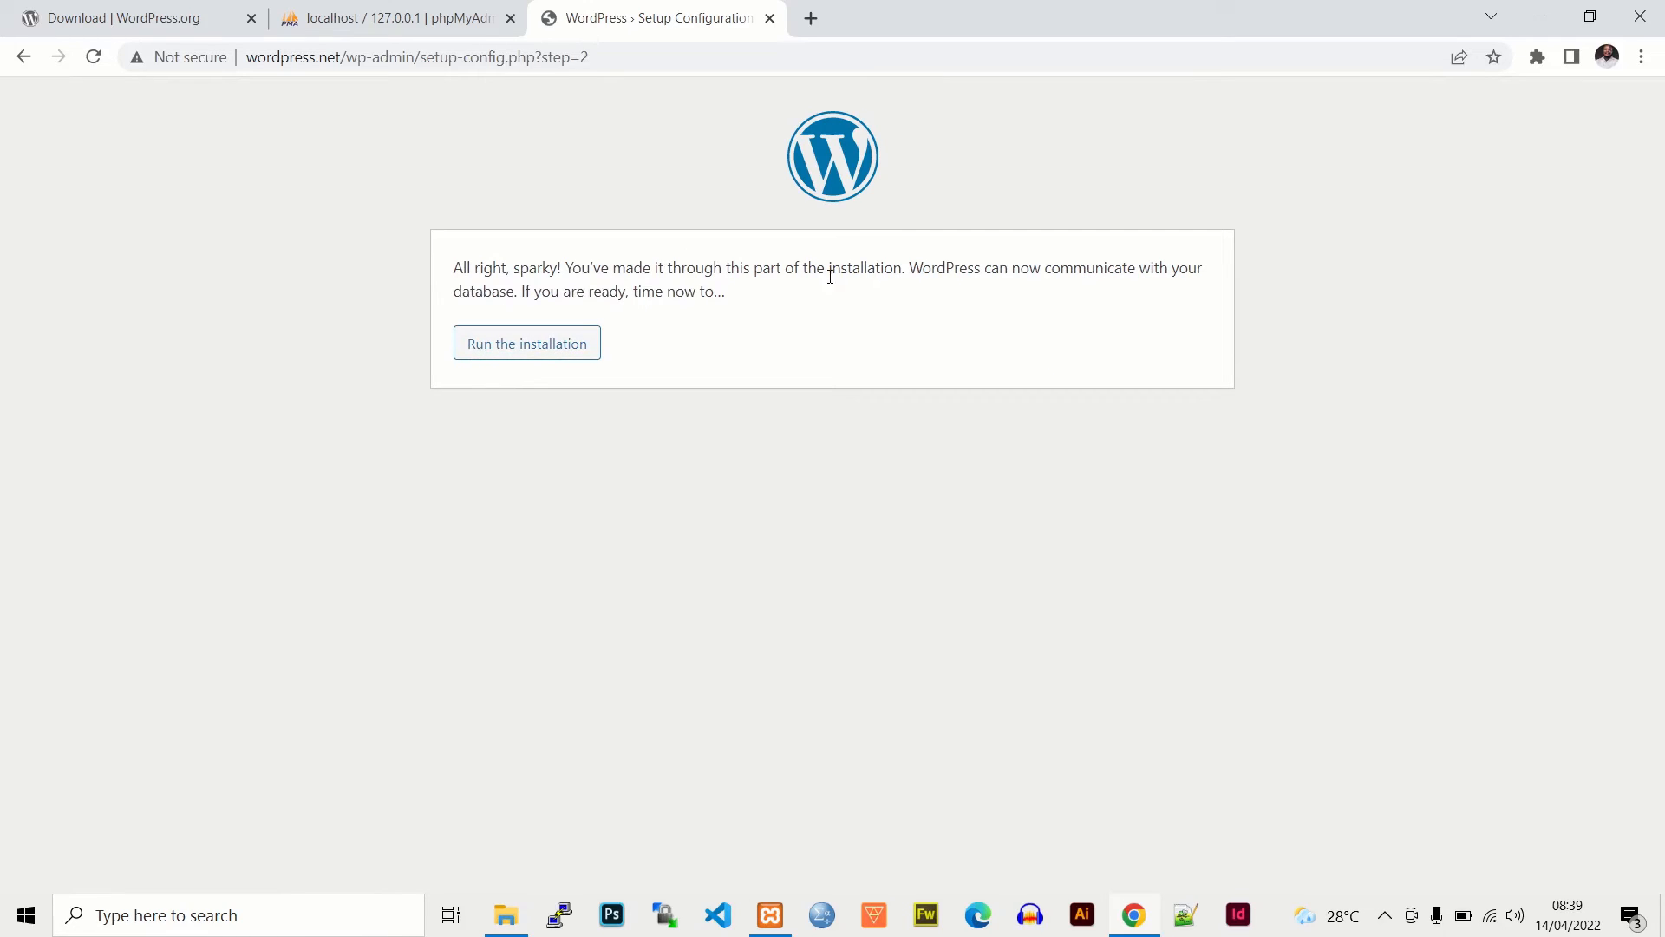
left_click(527, 343)
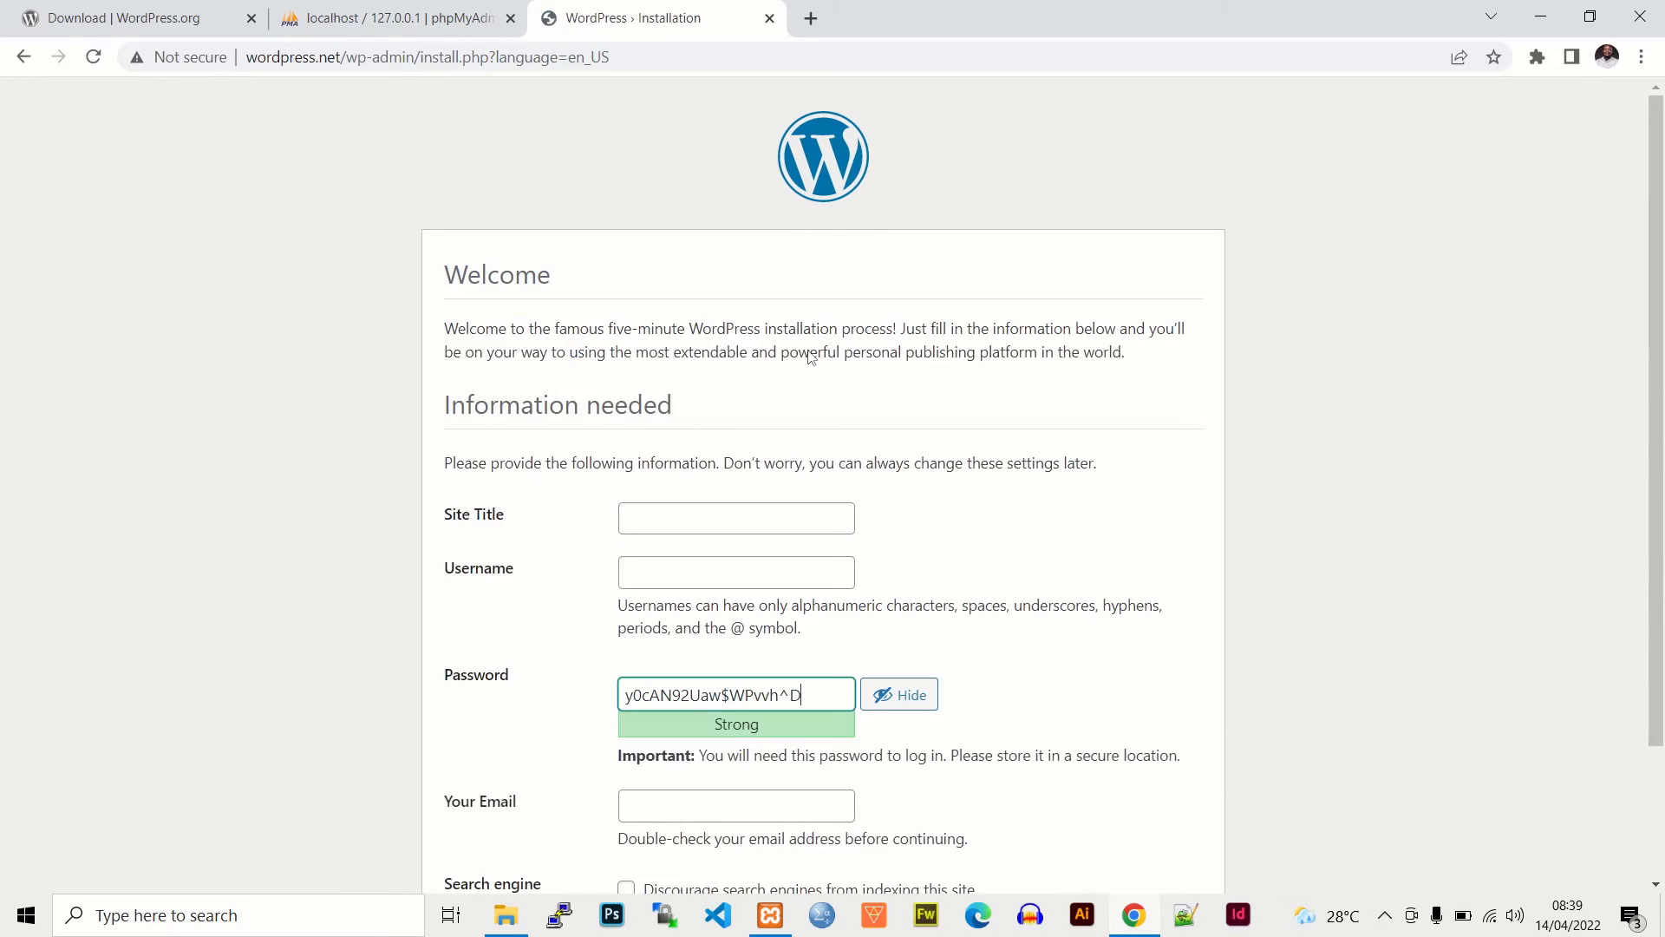
- Enter site title 'Learn Wordpress' and the admin username
left_click(655, 511)
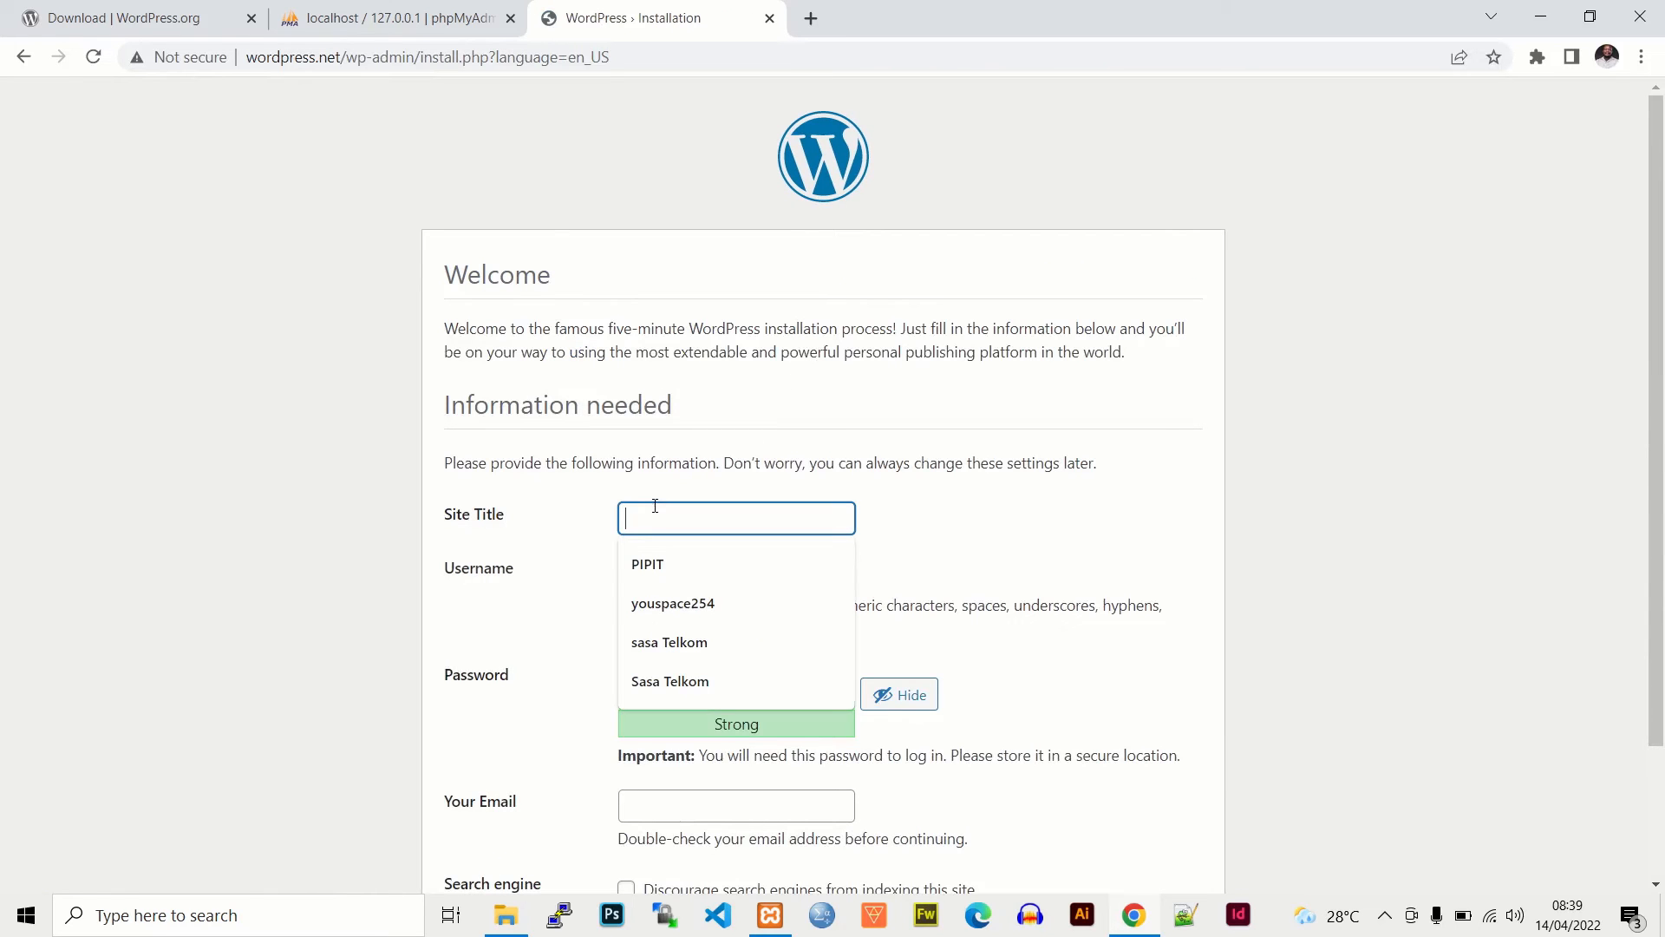
type("L")
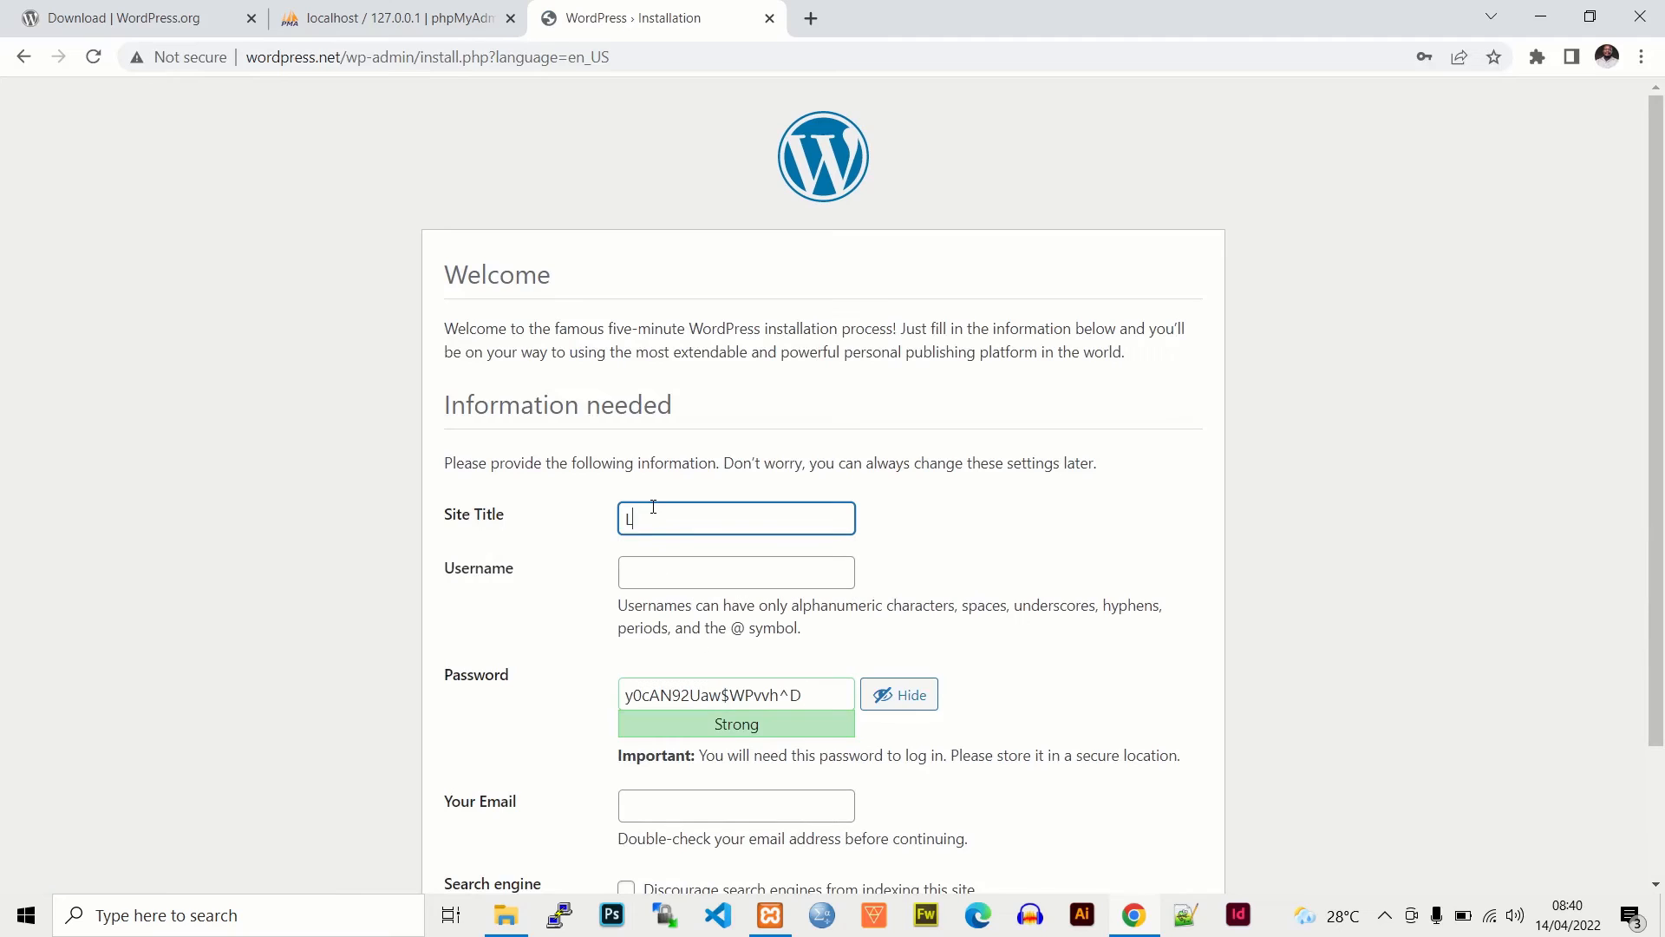
type("earn Wordpress")
left_click(680, 574)
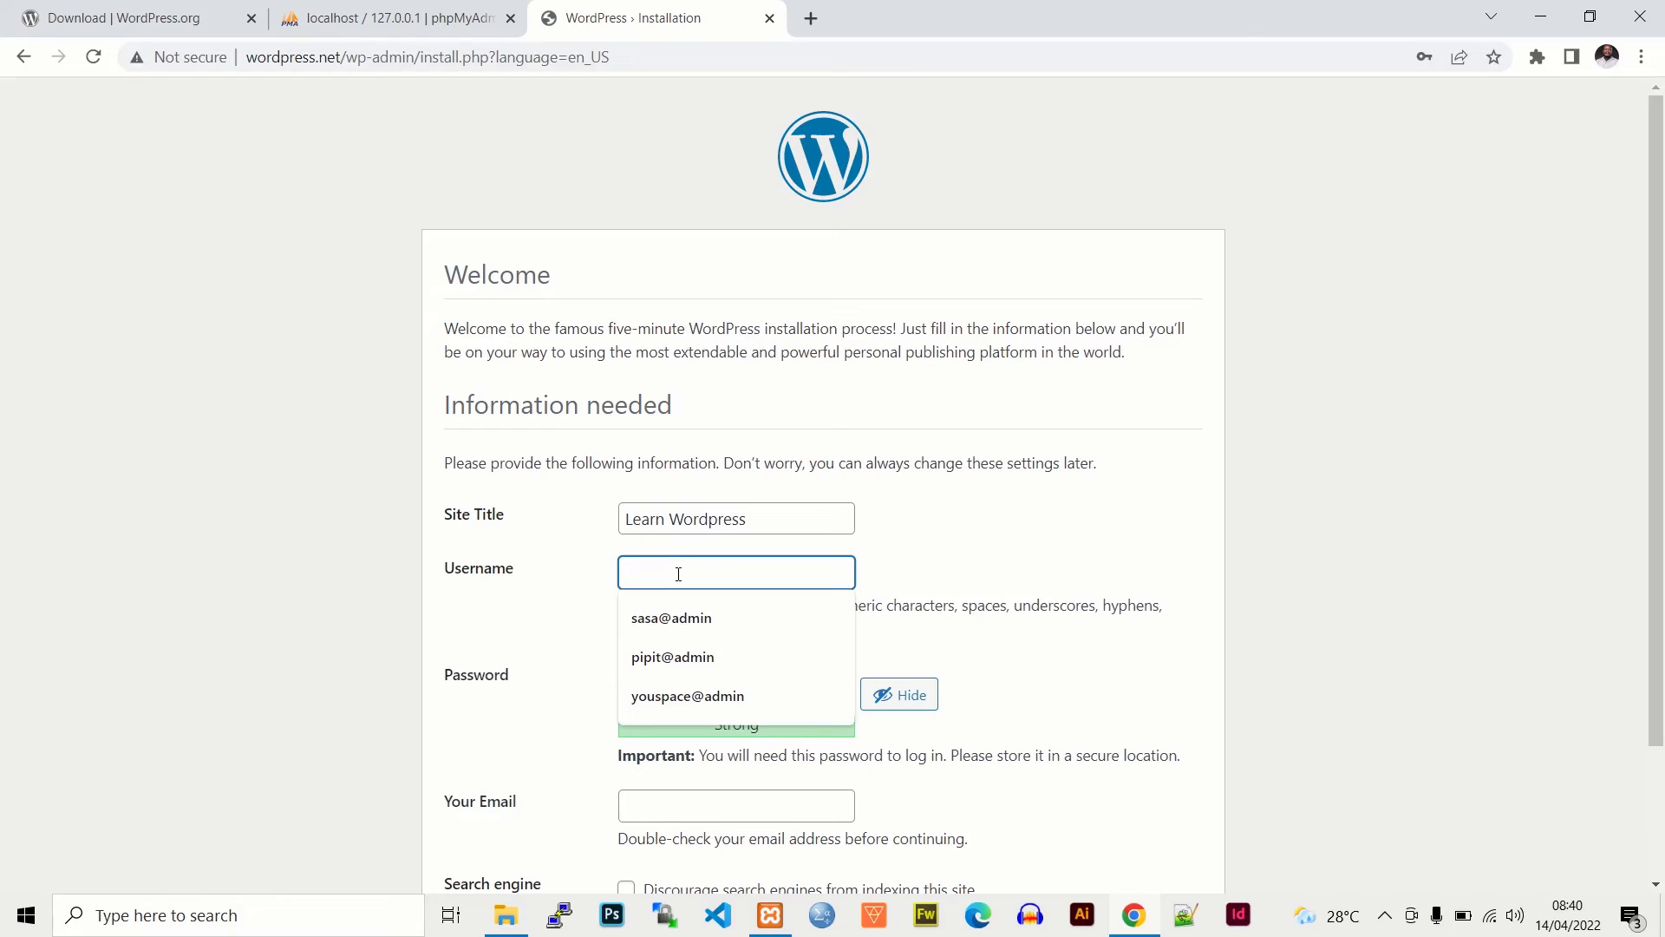
type("word")
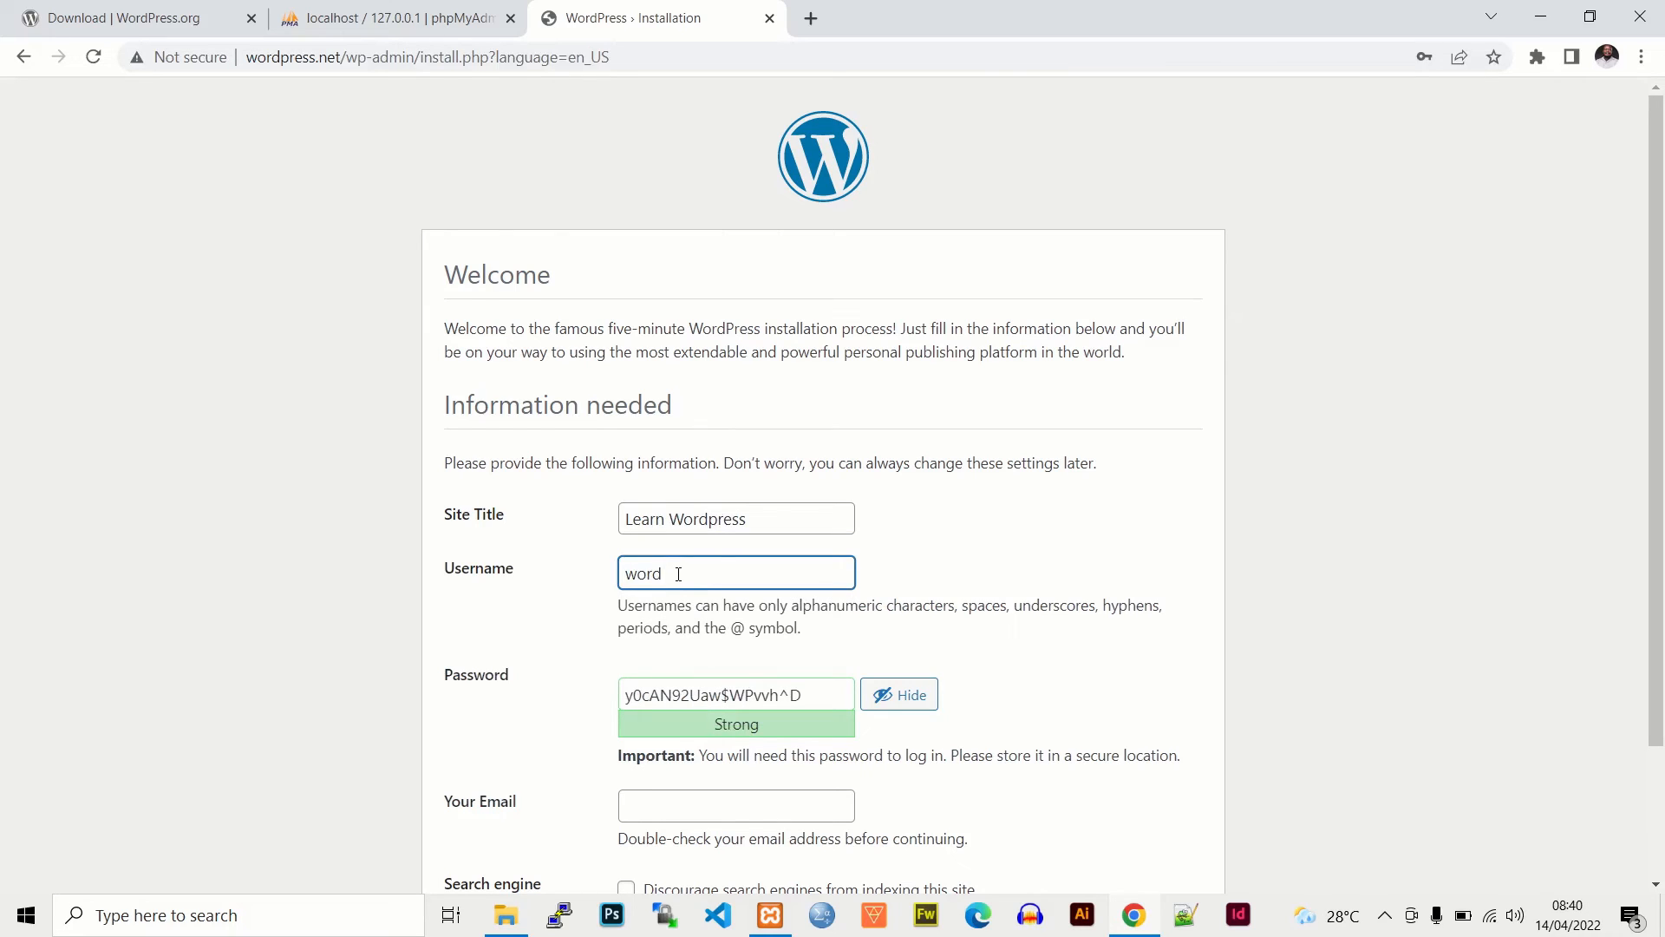
type("@admin")
left_click(962, 561)
- Replace the generated password with a custom strong password and select it
scroll(1035, 529, "down", 1)
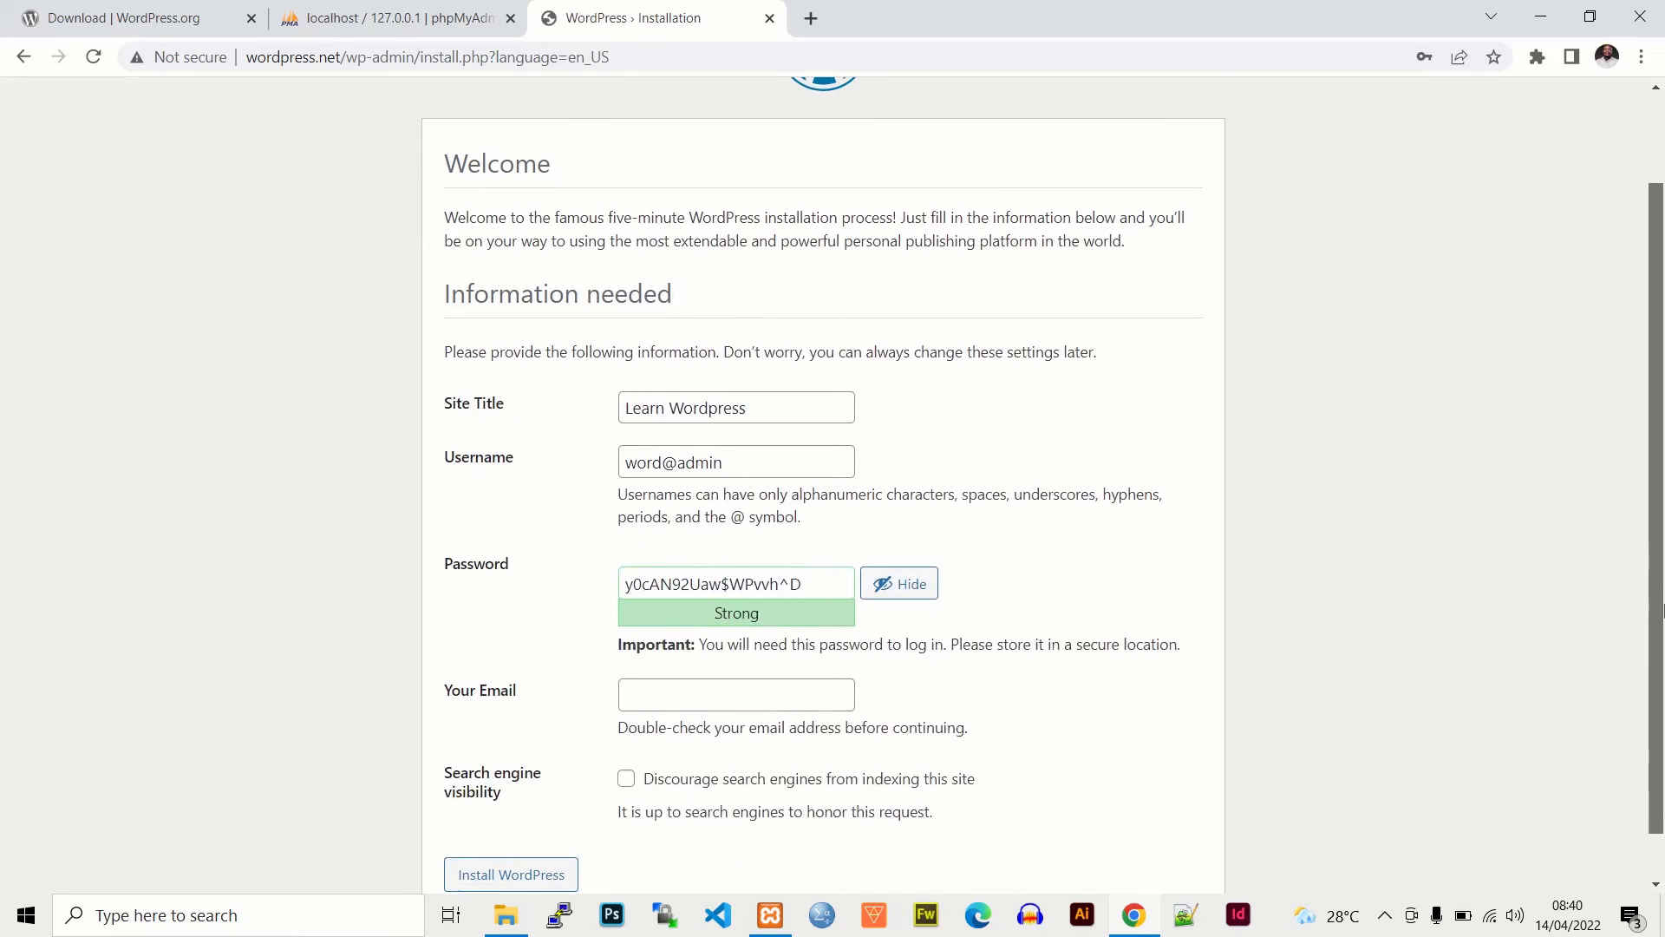
left_click_drag(822, 591, 635, 595)
left_click_drag(640, 593, 623, 588)
left_click(803, 581)
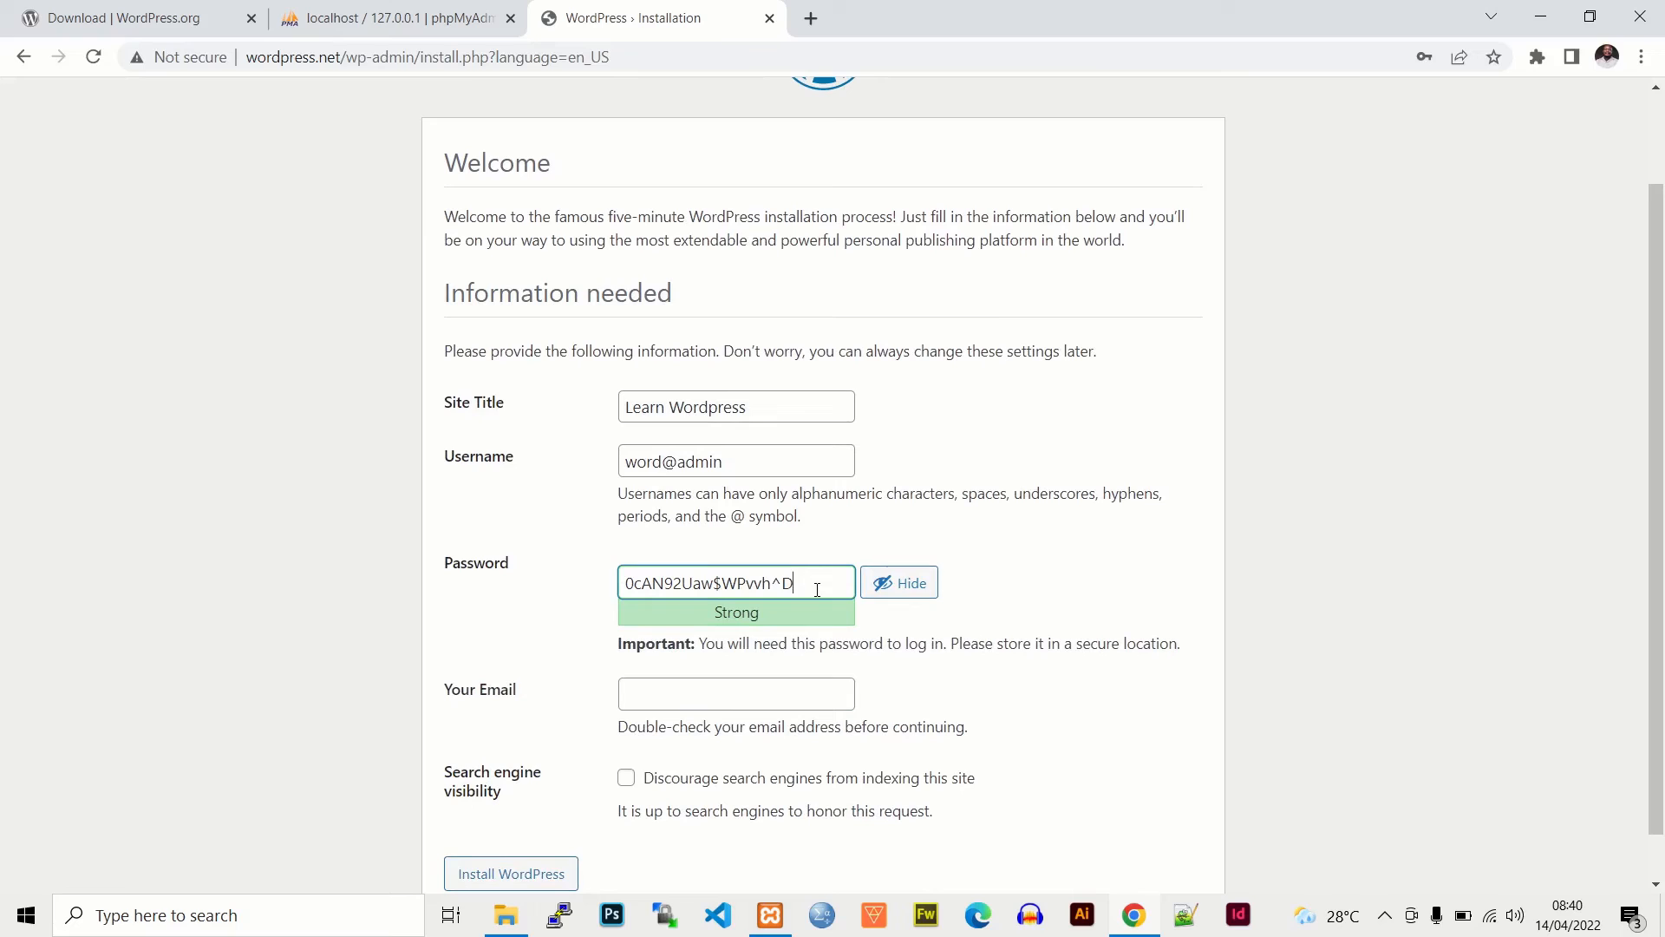
key("BackSpace")
key("BackSpace")
key("BackSpace")
key("BackSpace")
key("BackSpace")
key("BackSpace")
key("BackSpace")
key("BackSpace")
key("BackSpace")
key("BackSpace")
key("BackSpace")
key("BackSpace")
key("BackSpace")
key("BackSpace")
key("BackSpace")
key("BackSpace")
key("BackSpace")
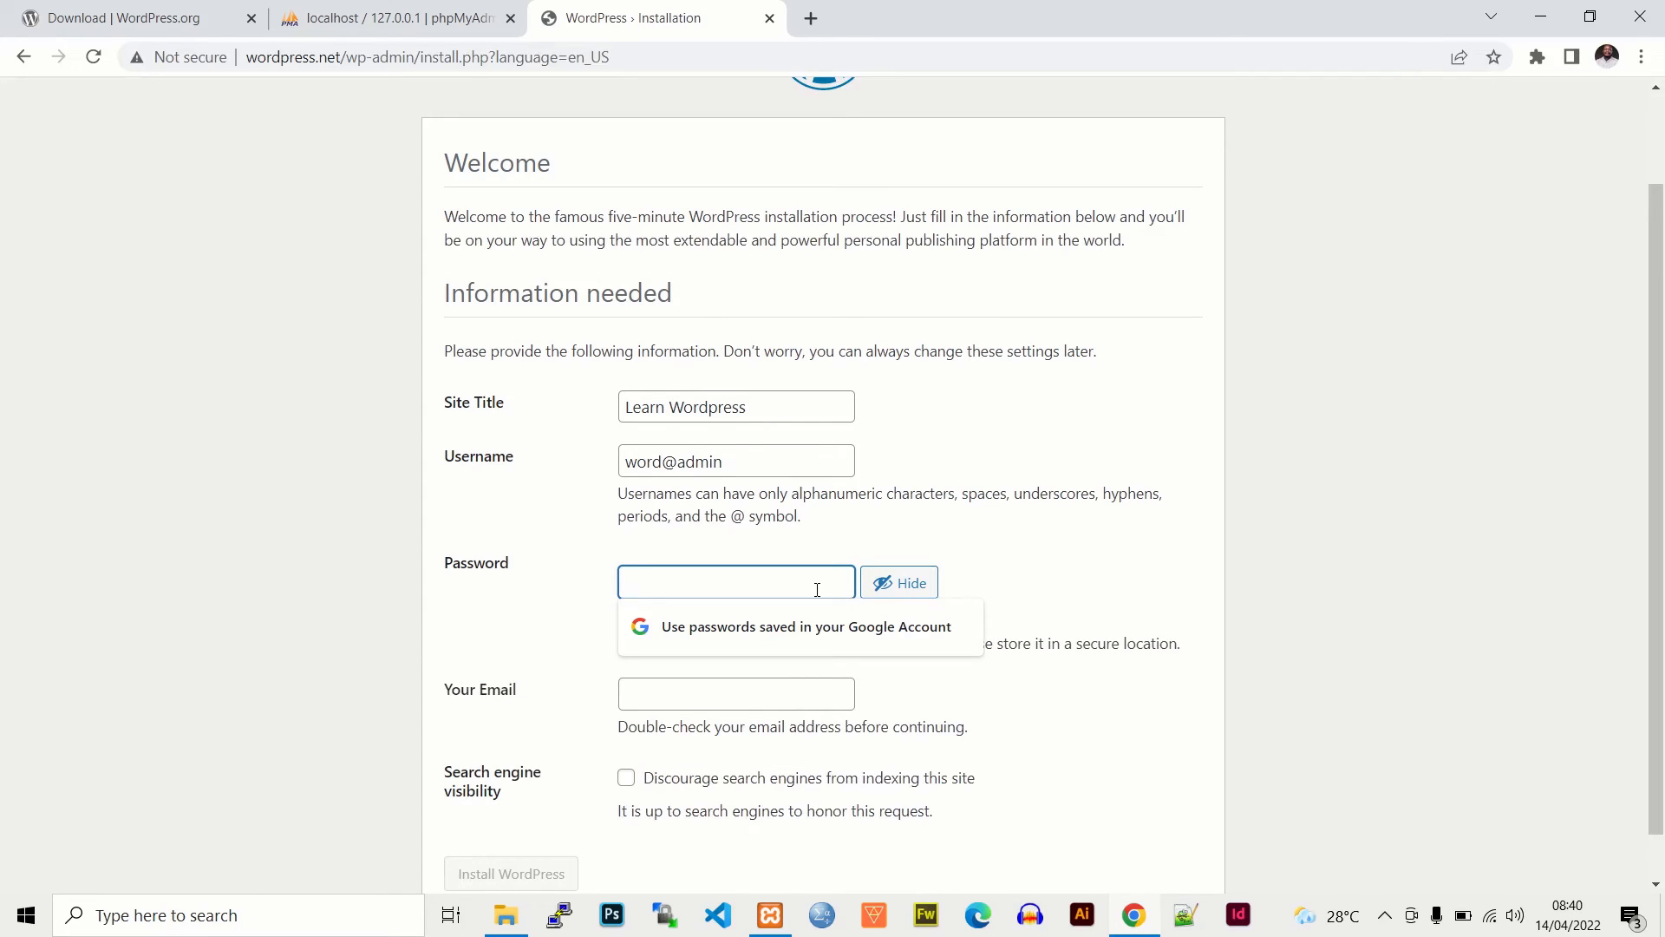
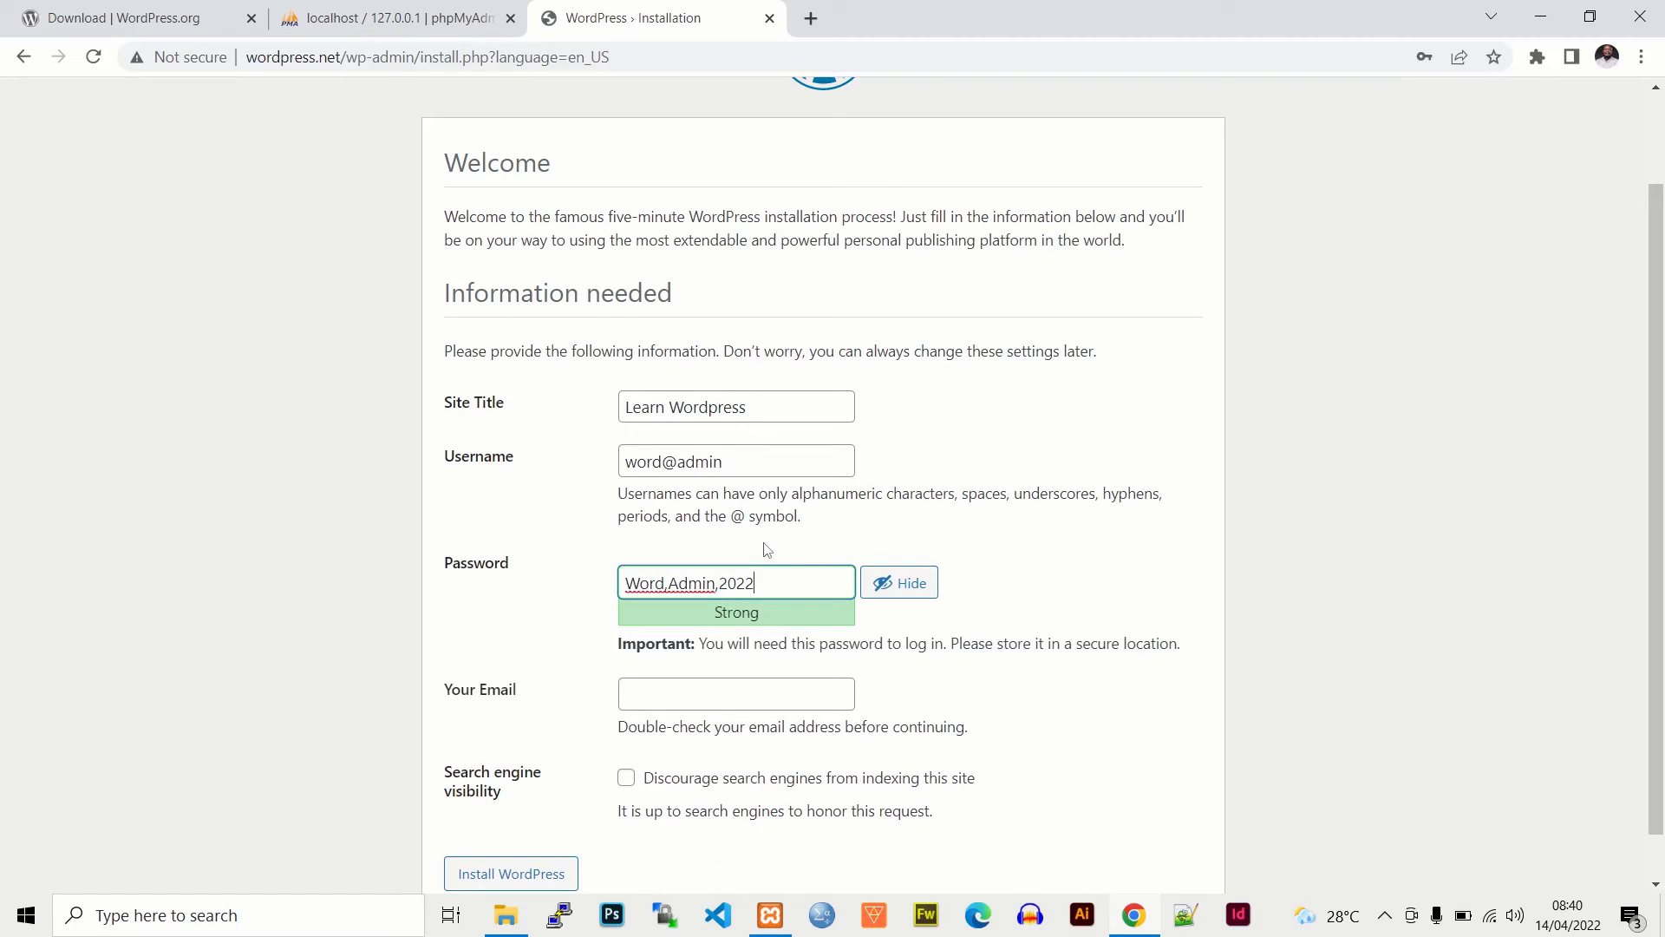
left_click_drag(762, 576, 623, 576)
key("ctrl+c")
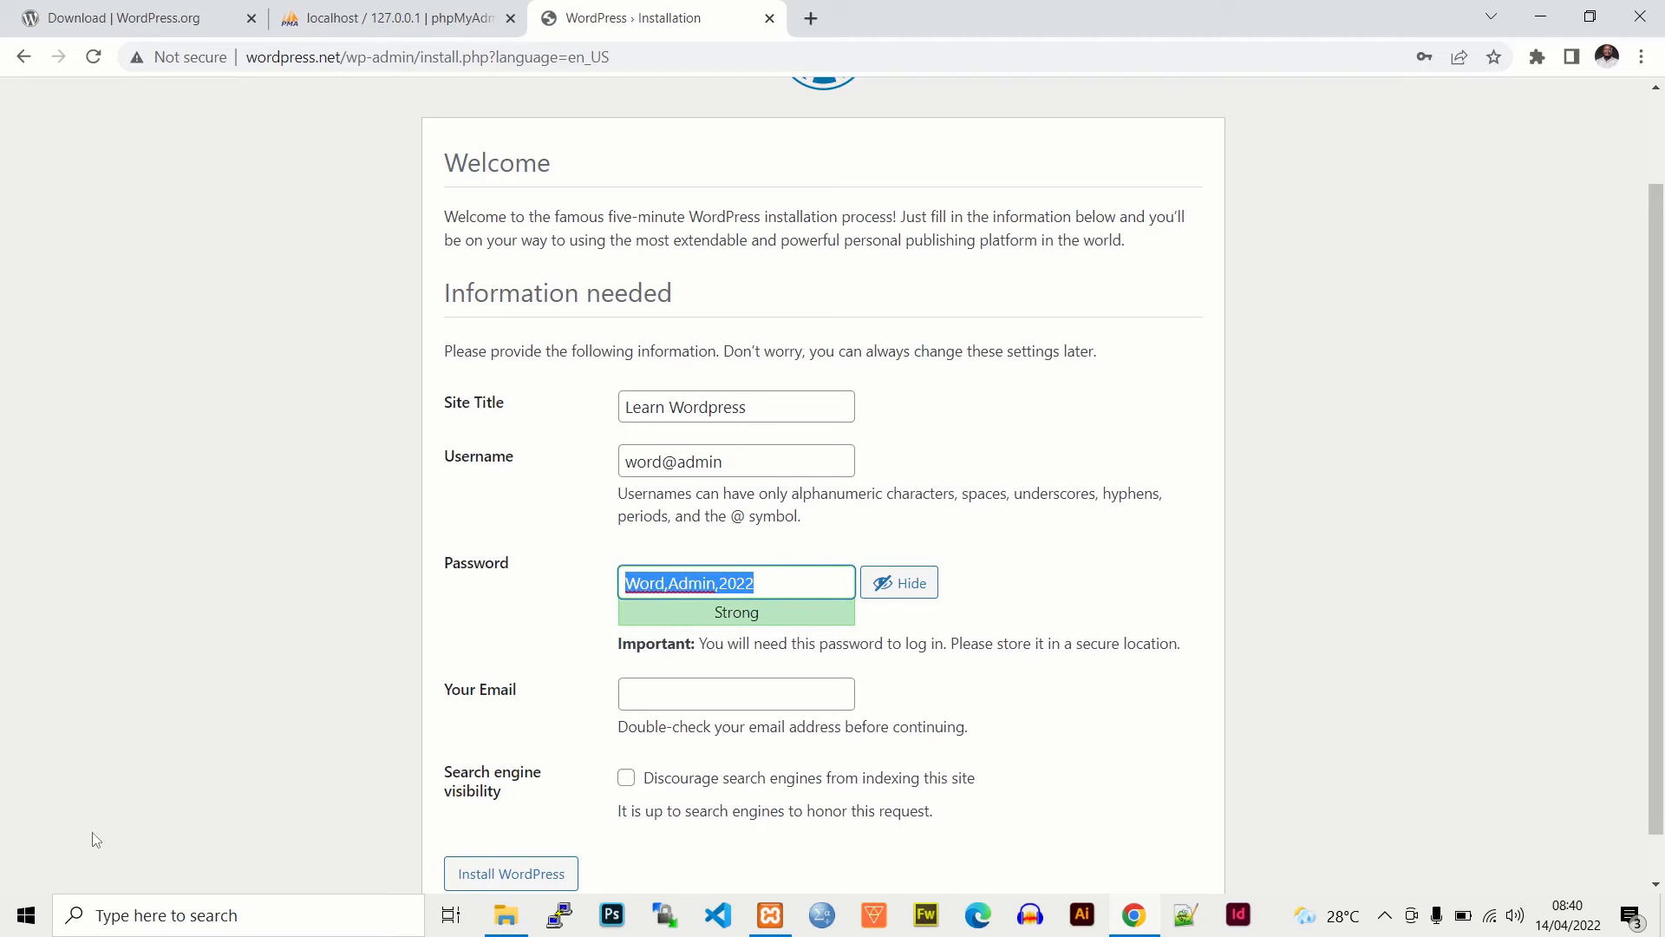
- Paste the password into Notepad via Run, then return to the installation form
key("super+r")
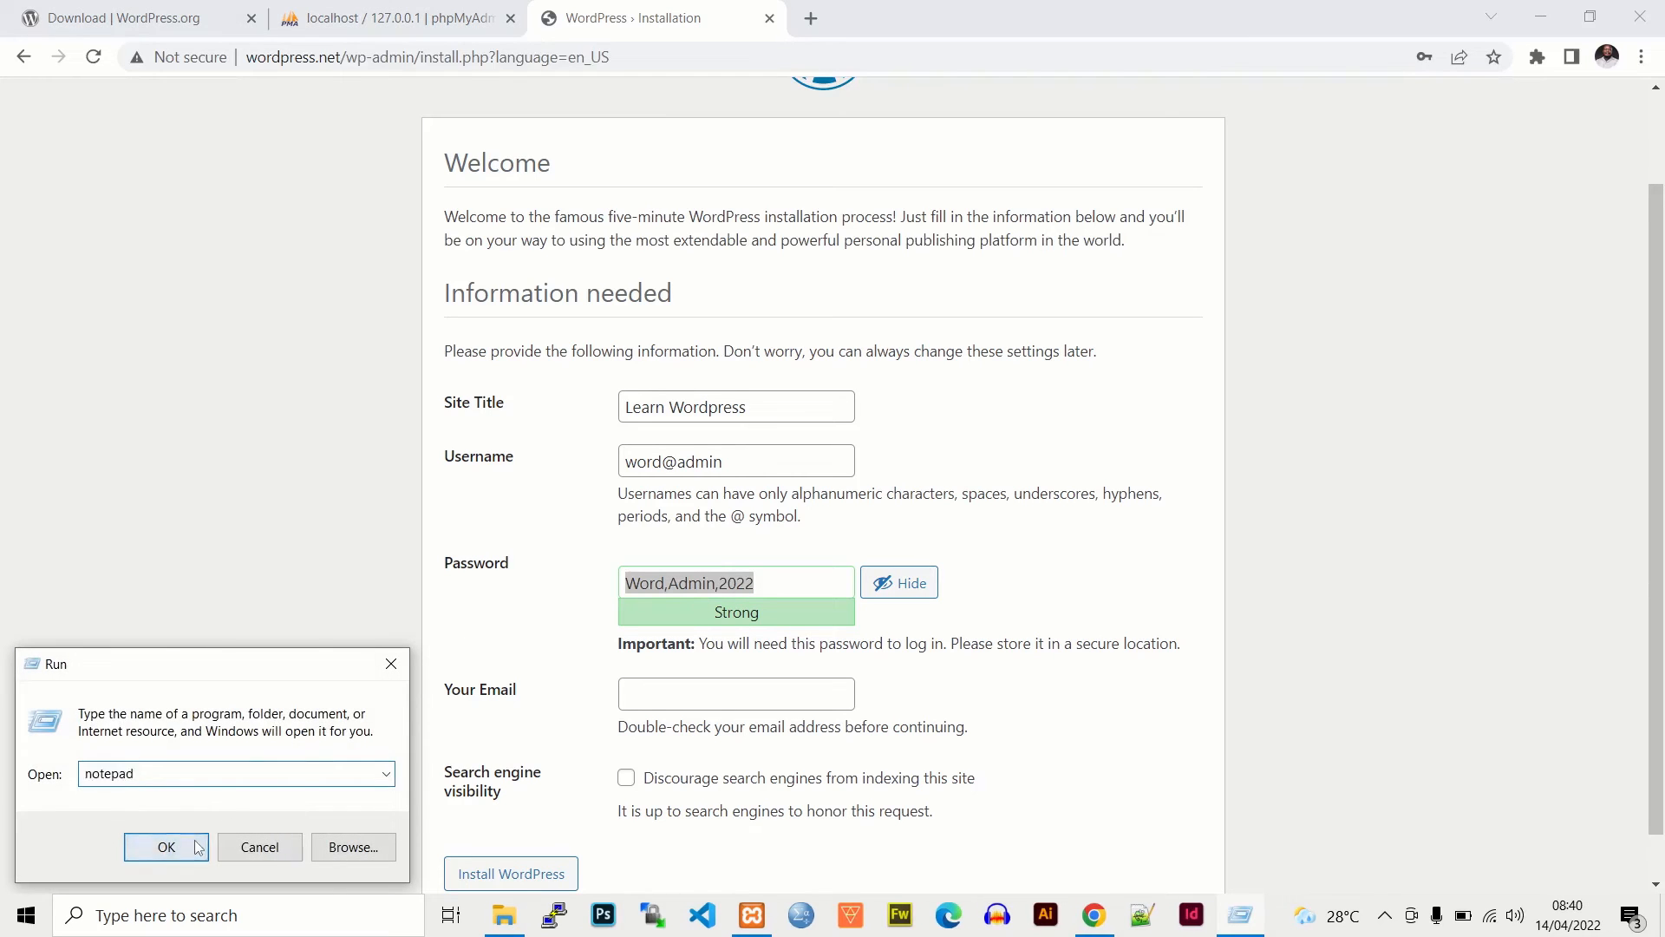
left_click(198, 848)
key("ctrl+v")
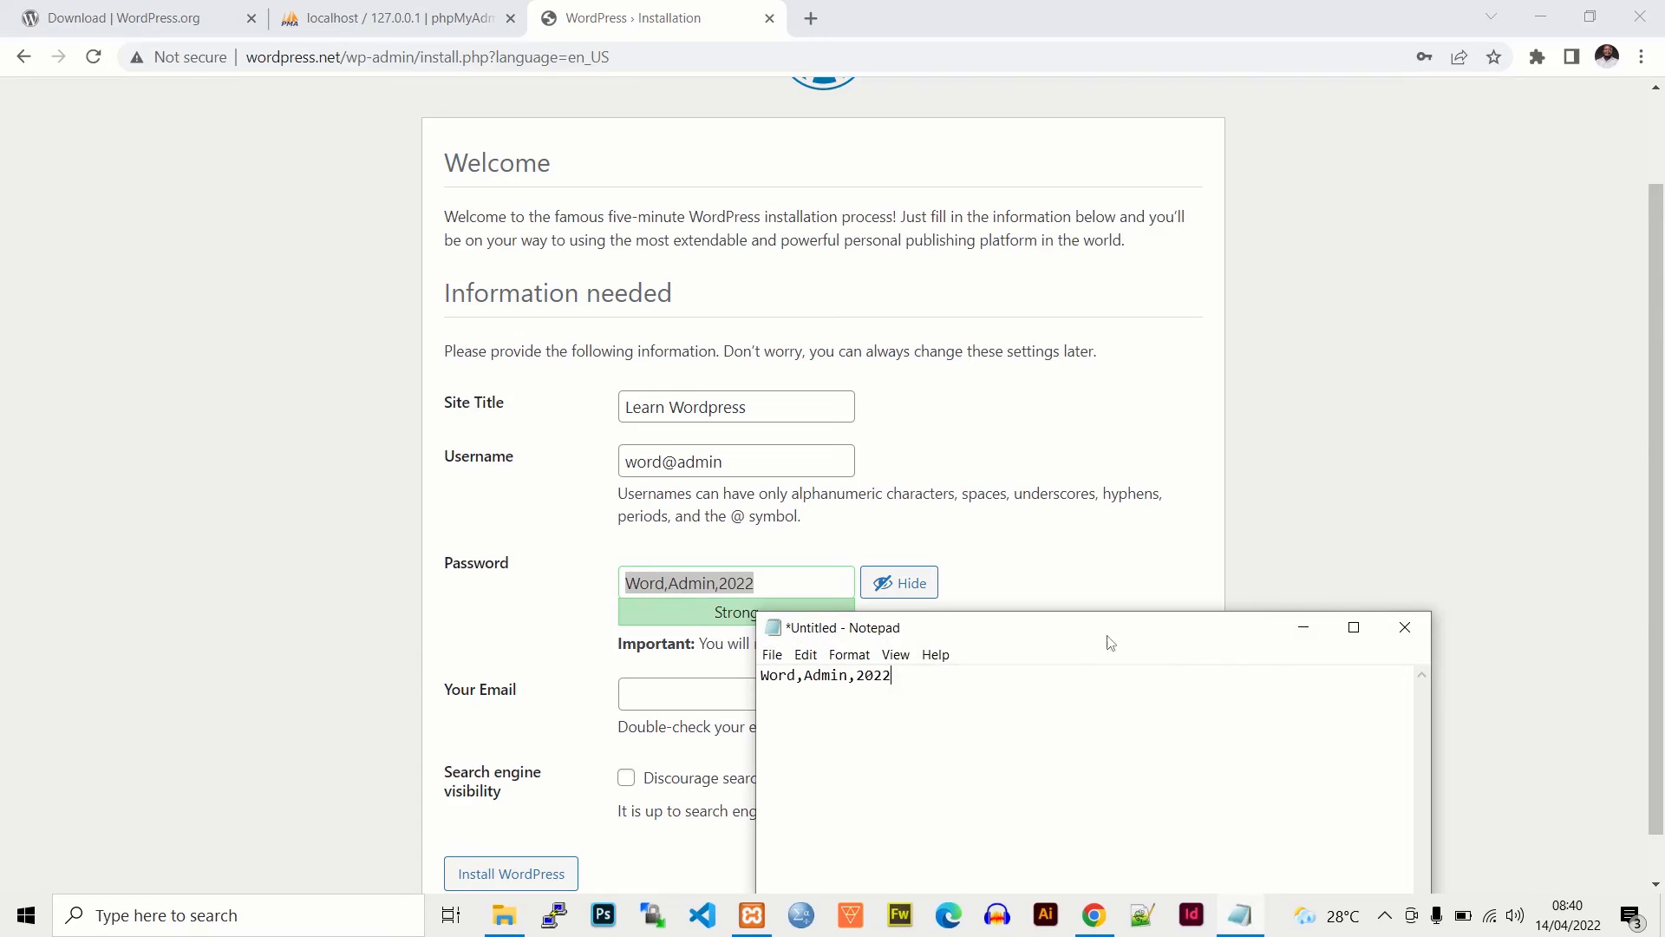
key("alt+Tab")
left_click(942, 557)
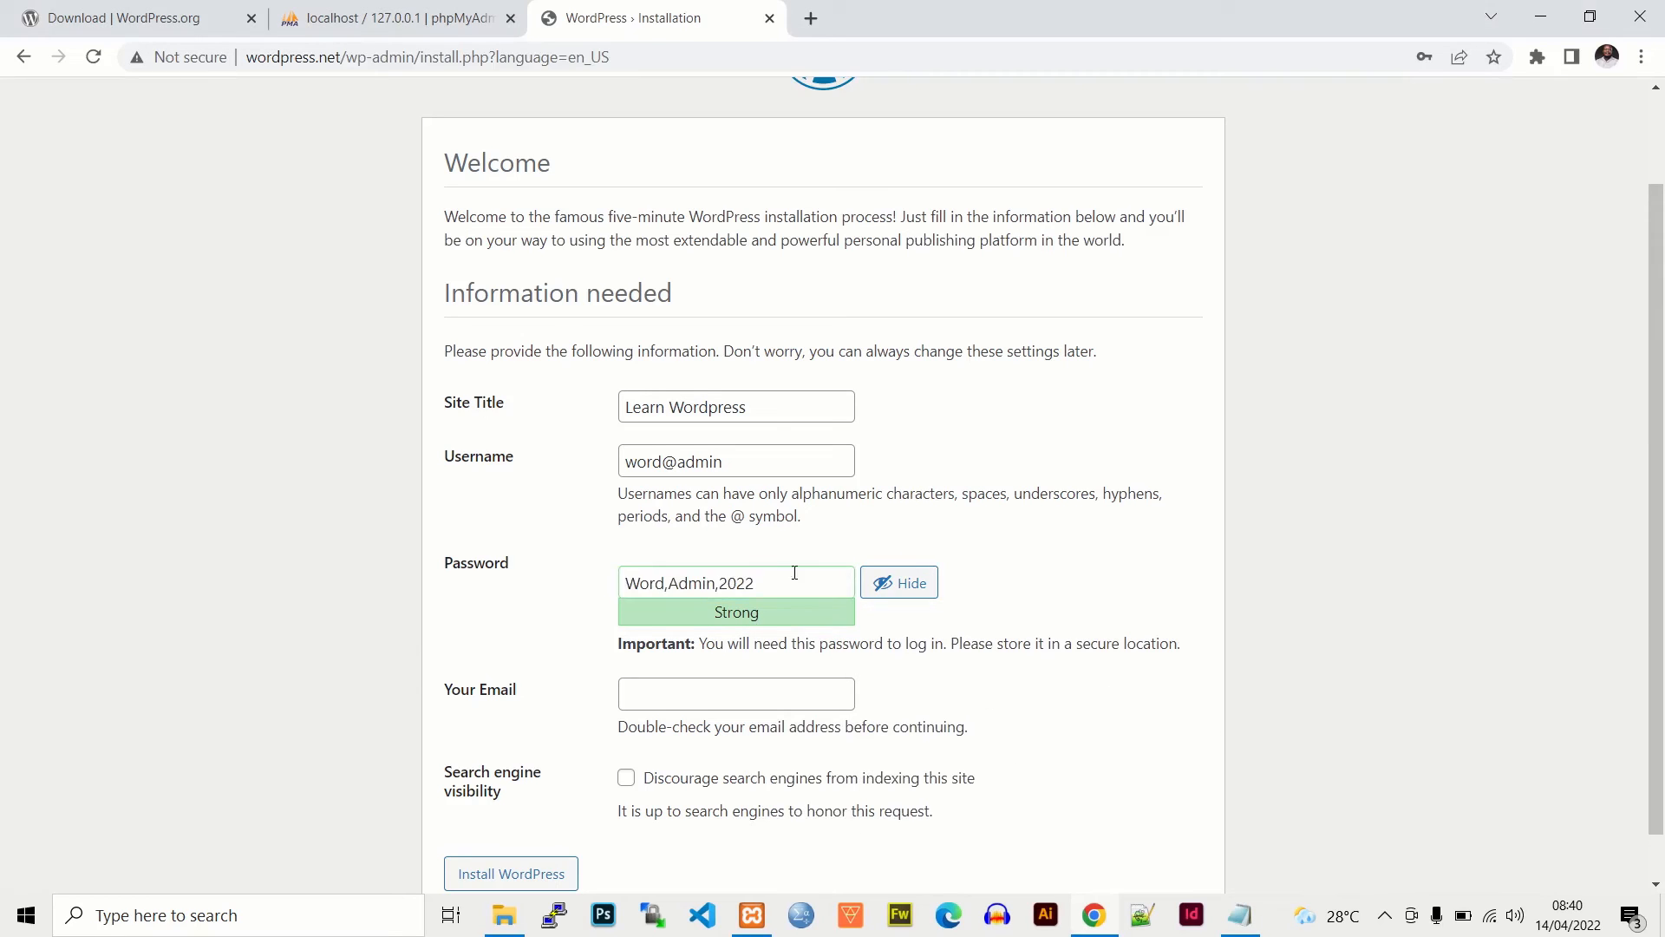
- Autofill the admin e-mail, install WordPress, decline Chrome's password save, and go to login
left_click(691, 685)
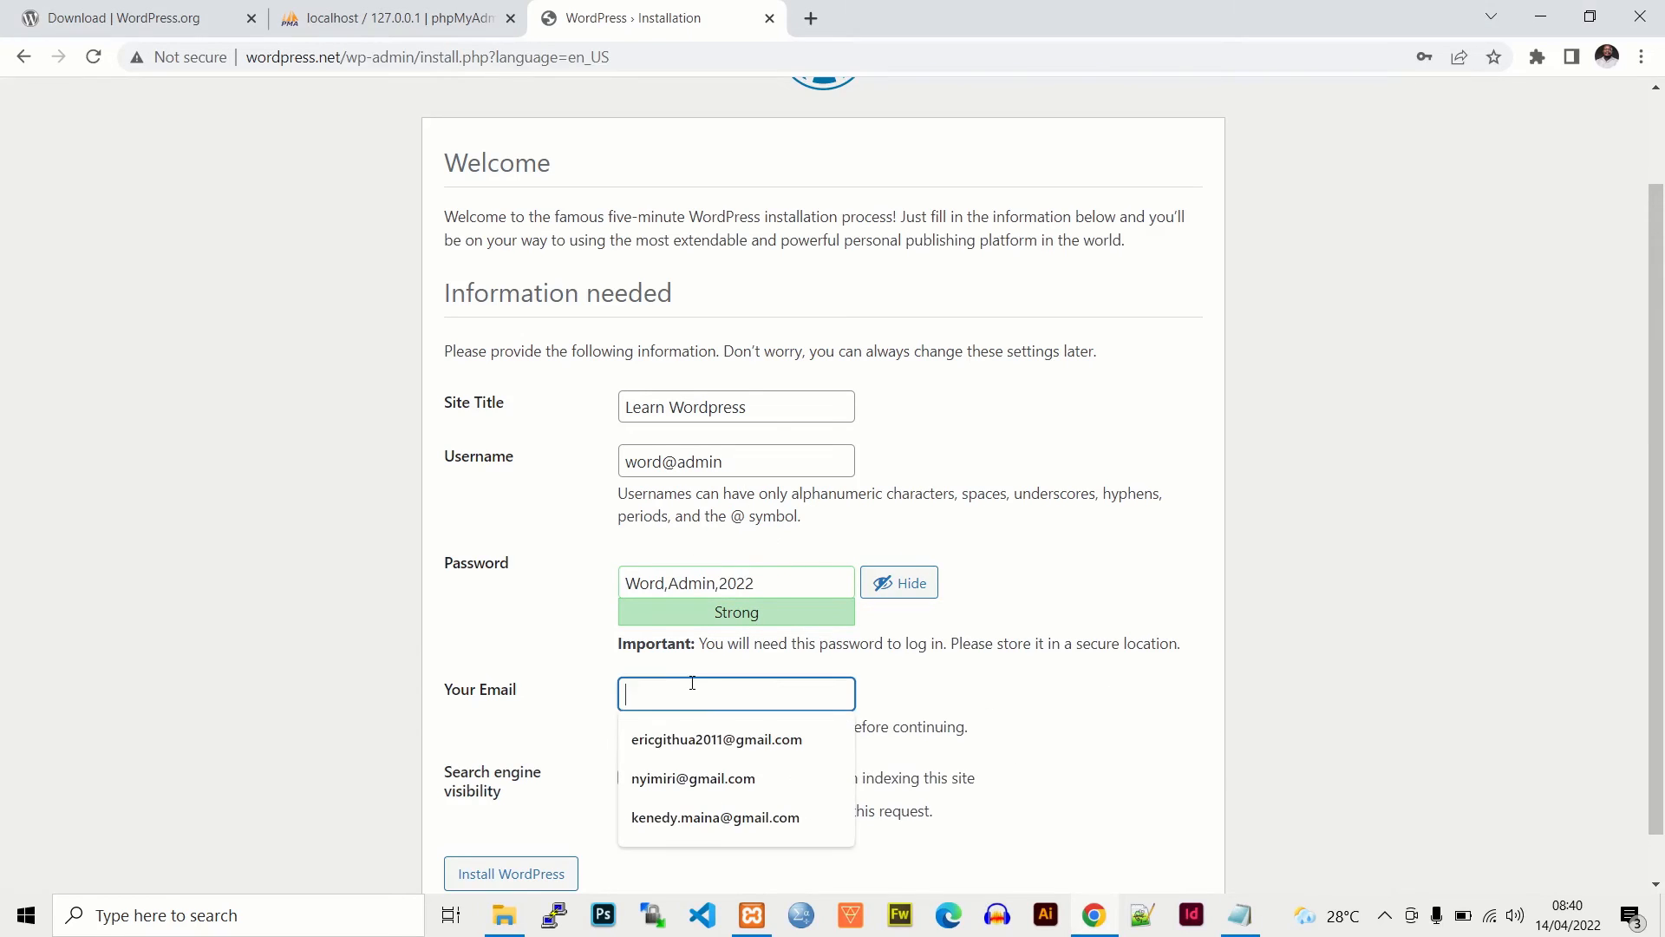
left_click(718, 737)
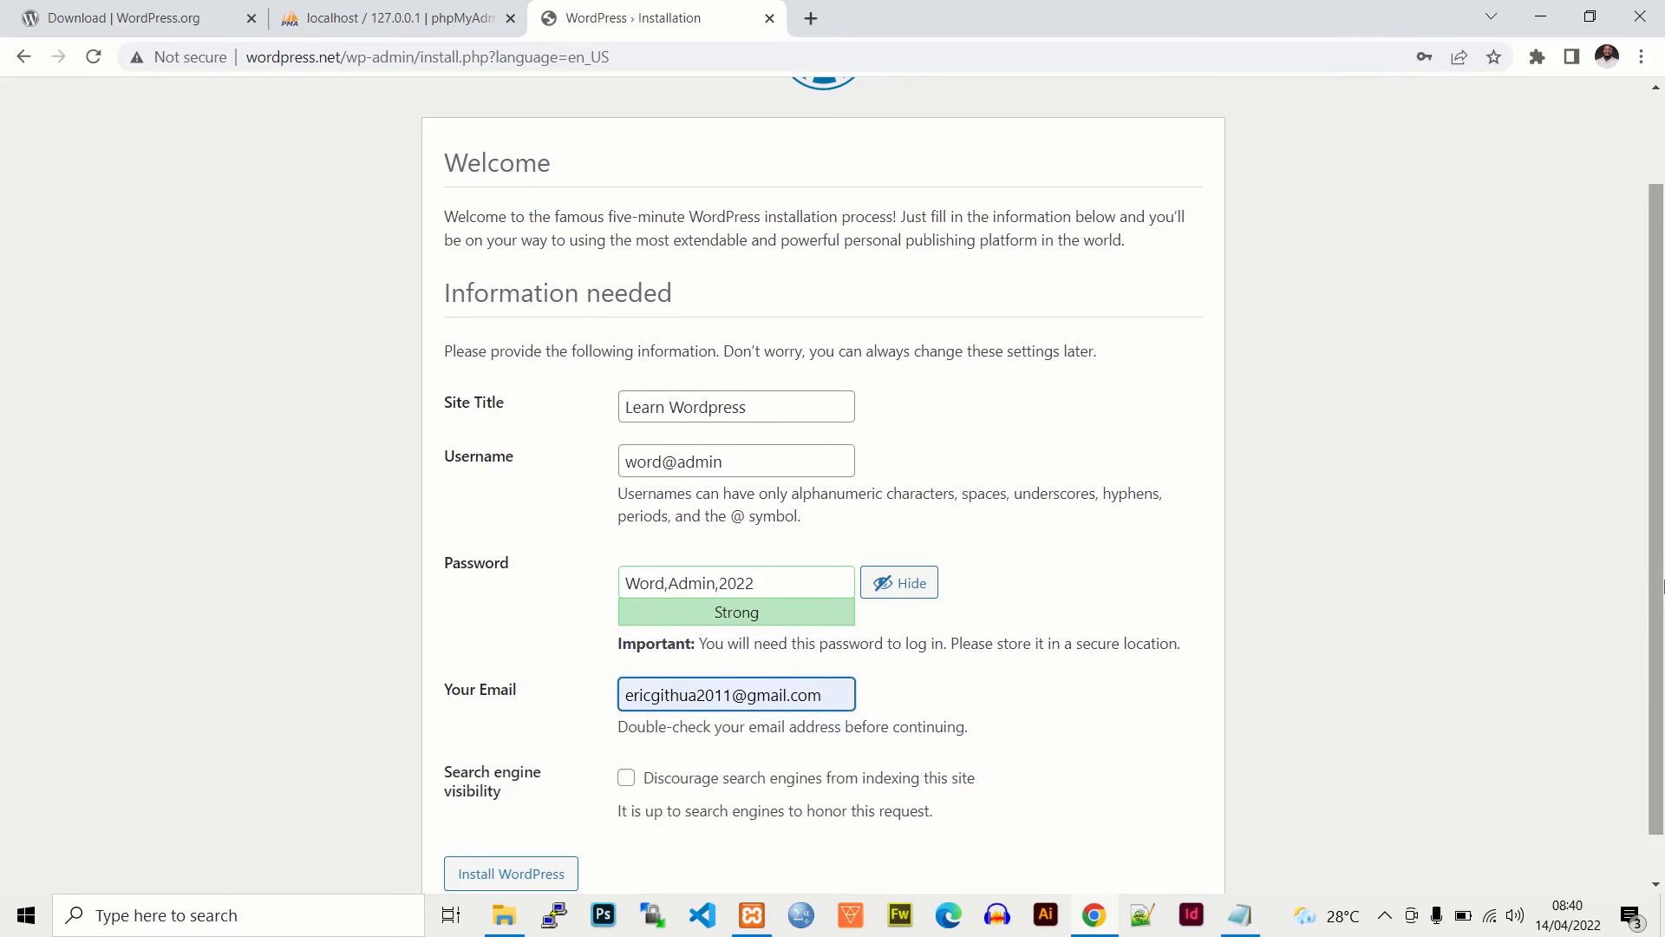
scroll(1652, 520, "down", 1)
left_click(520, 824)
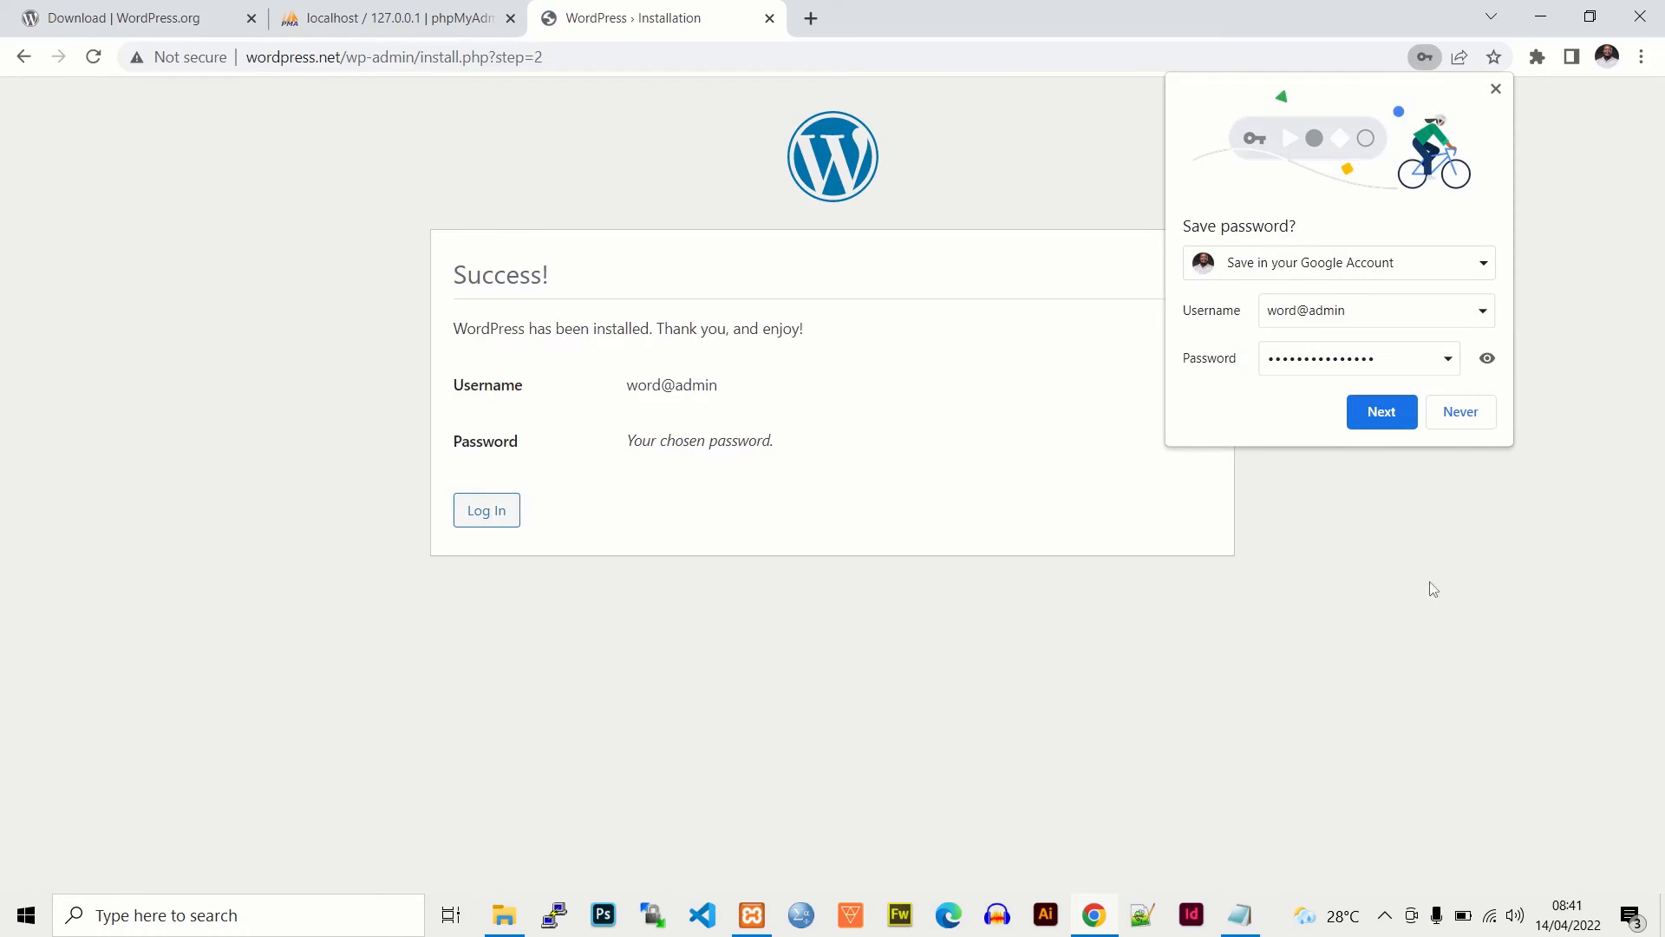
left_click(1477, 413)
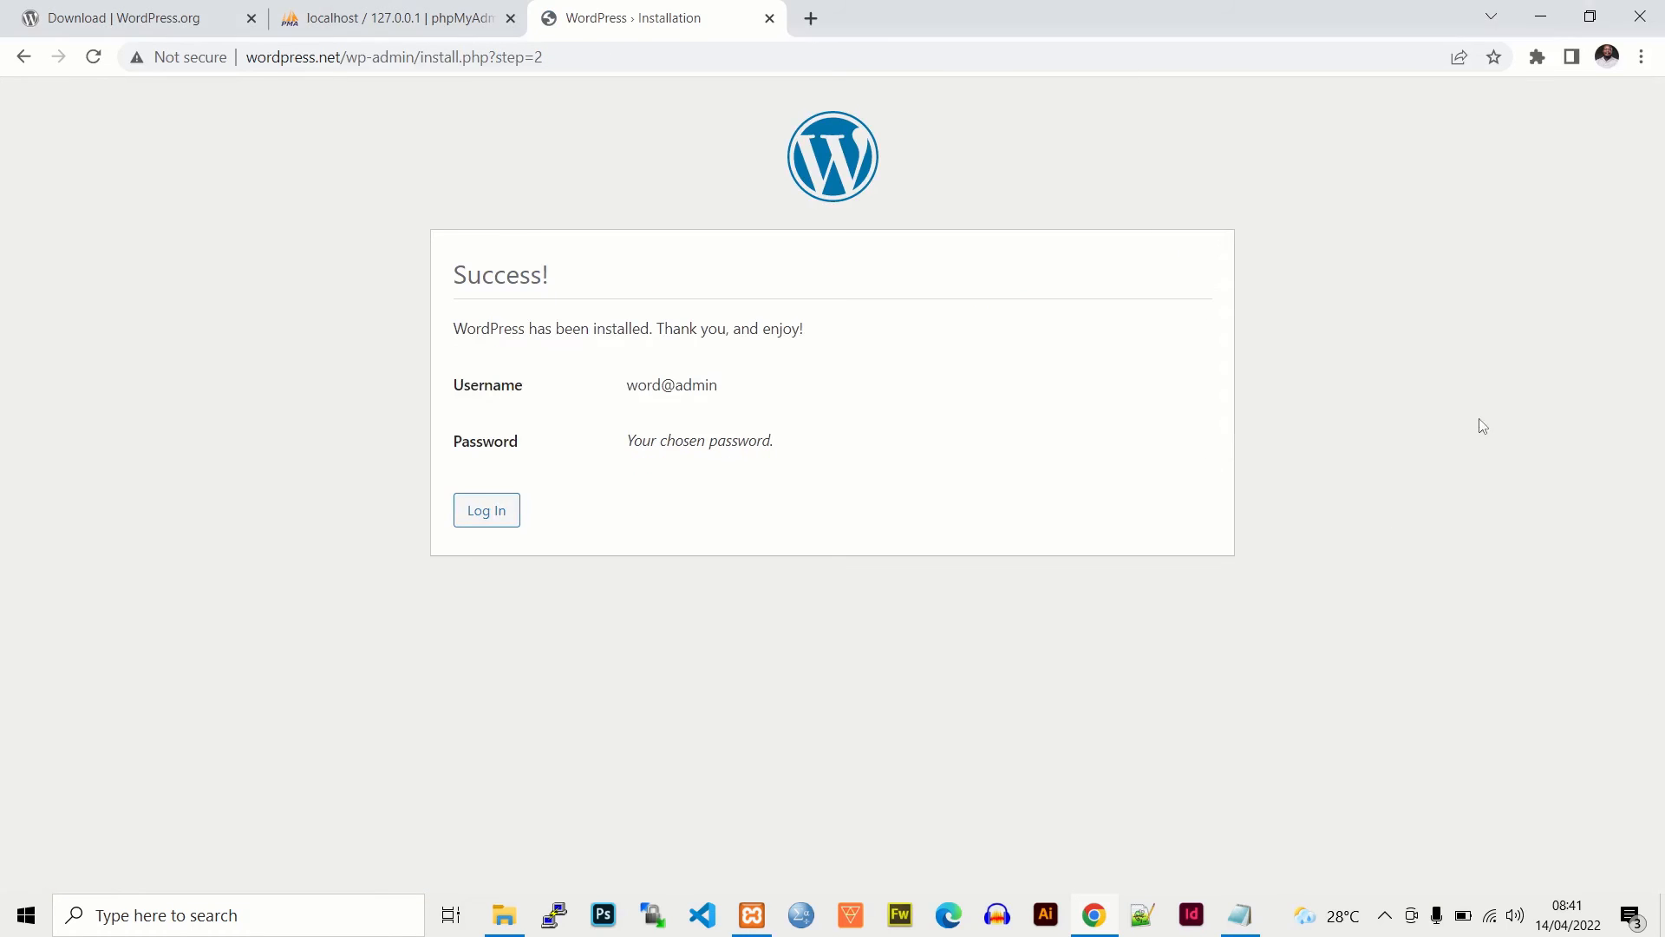
left_click(483, 520)
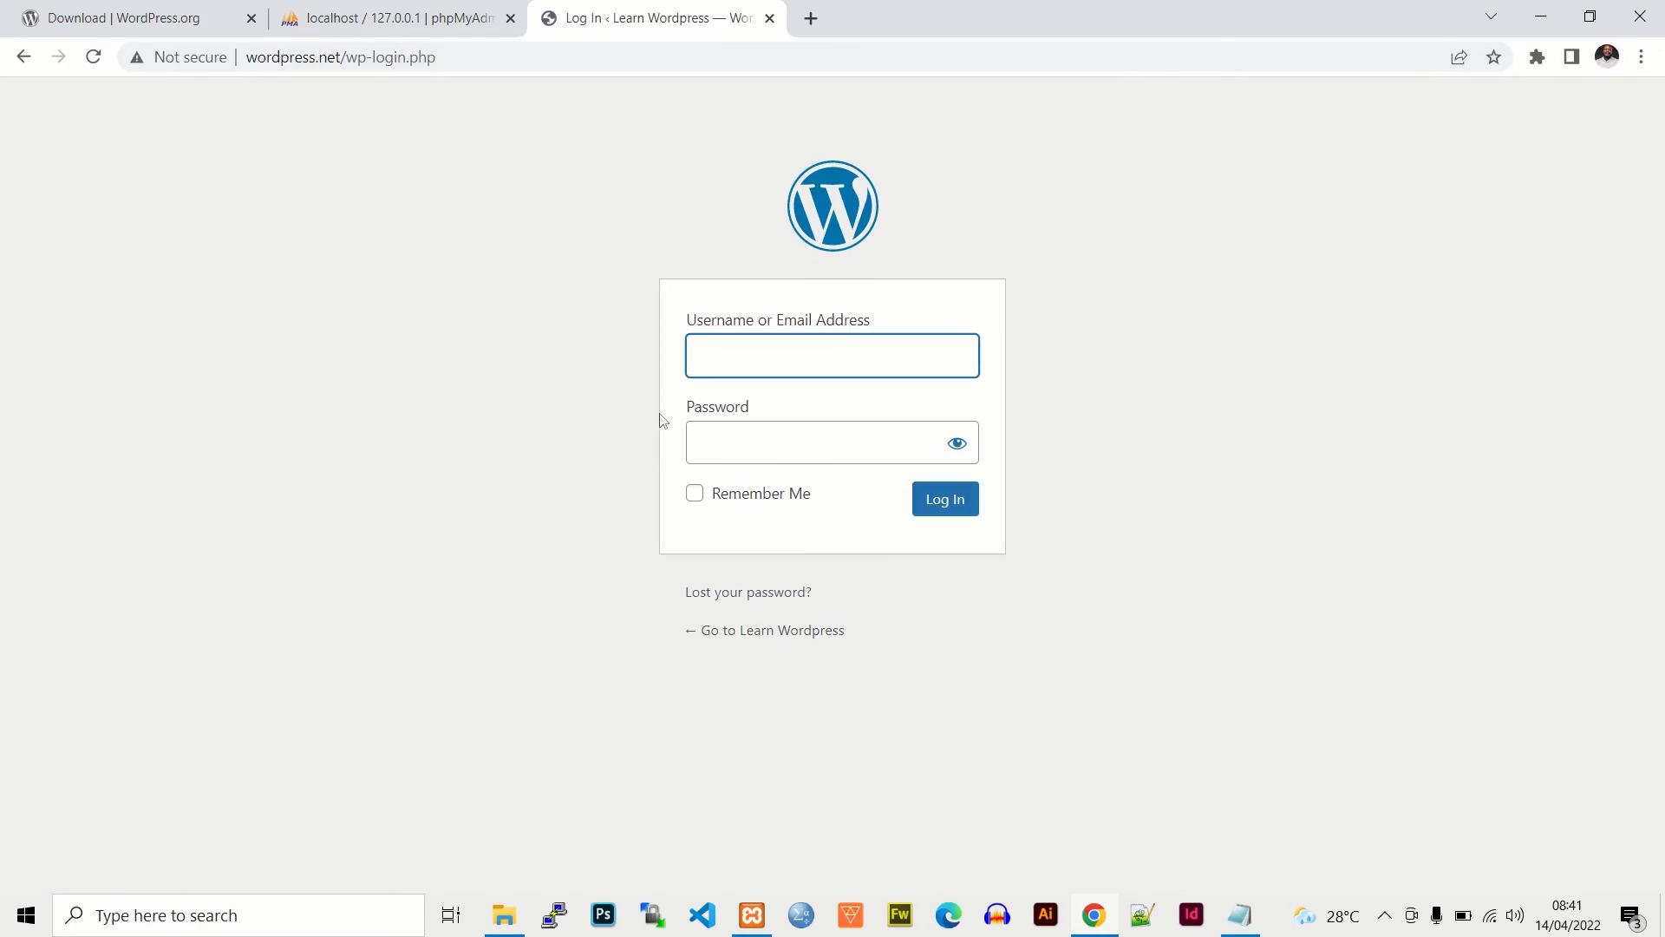
- Log in with the admin username and pasted password, with Remember Me ticked
type("word@admin")
left_click(714, 439)
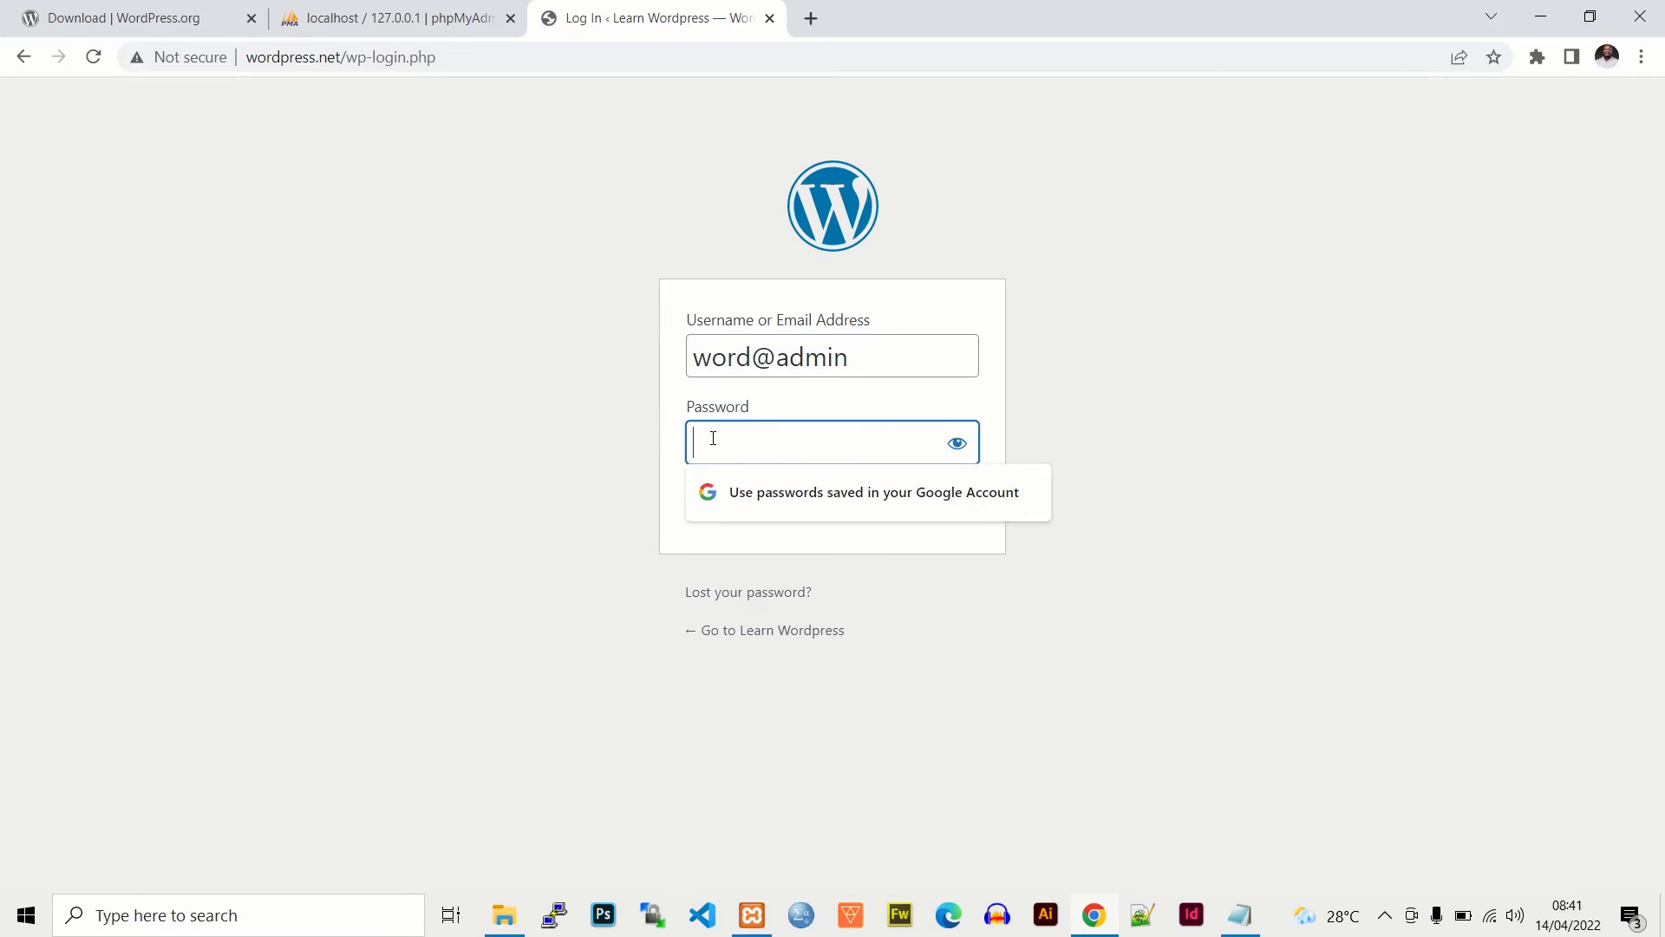
key("ctrl+v")
left_click(1100, 405)
left_click(704, 491)
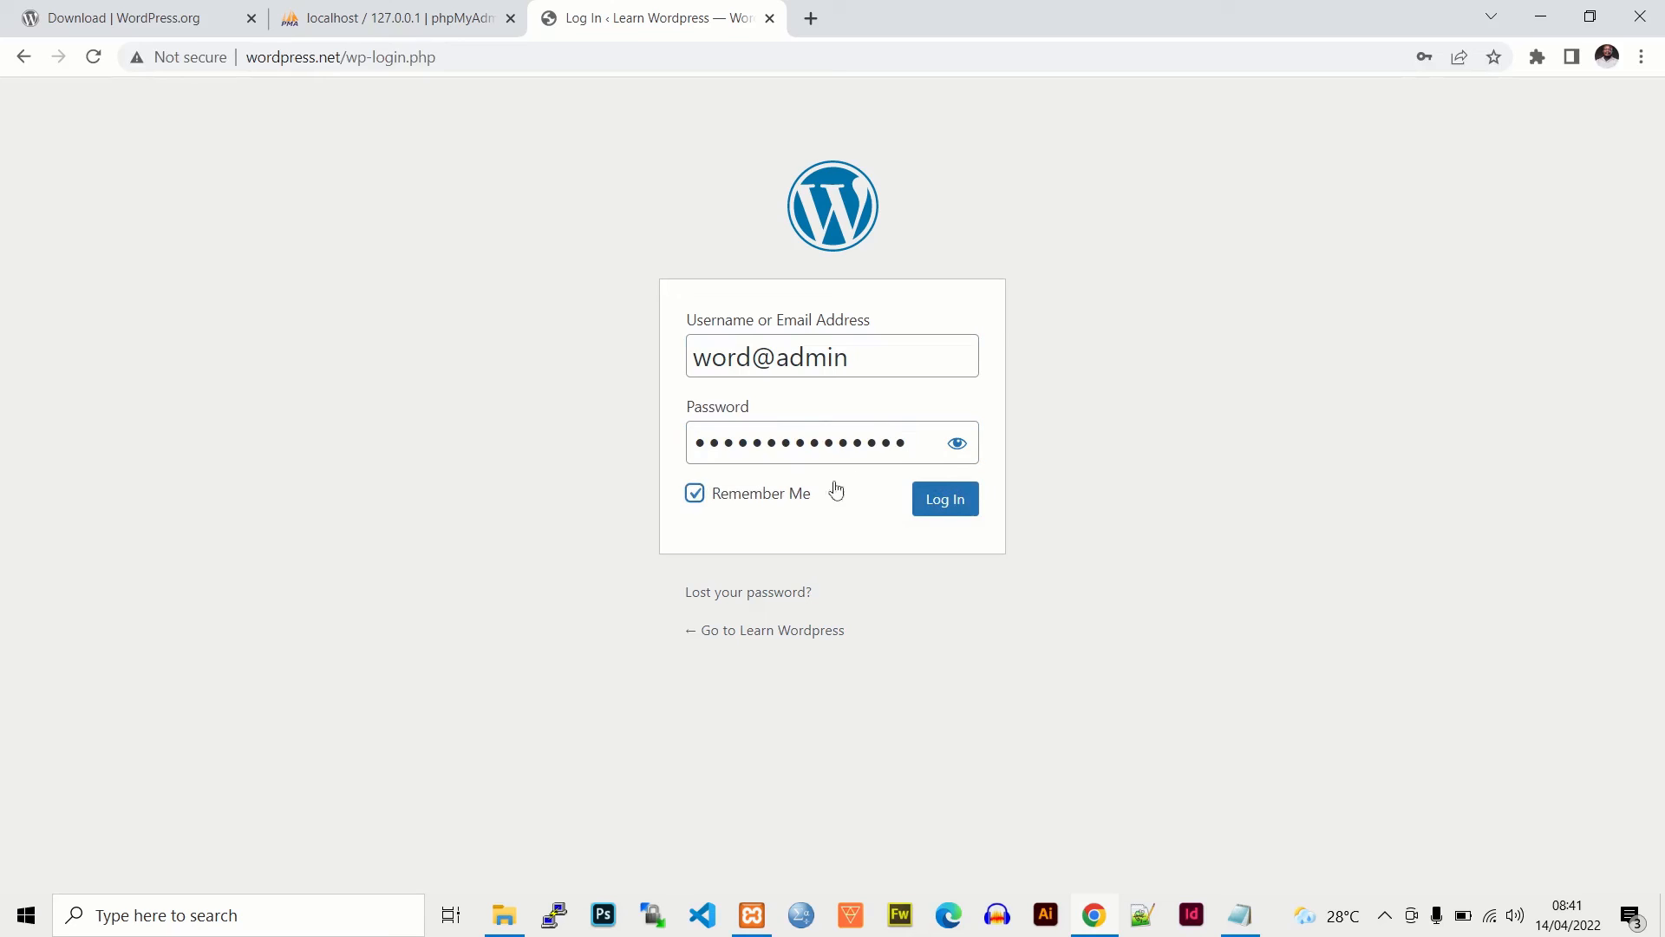
left_click(956, 444)
left_click(955, 503)
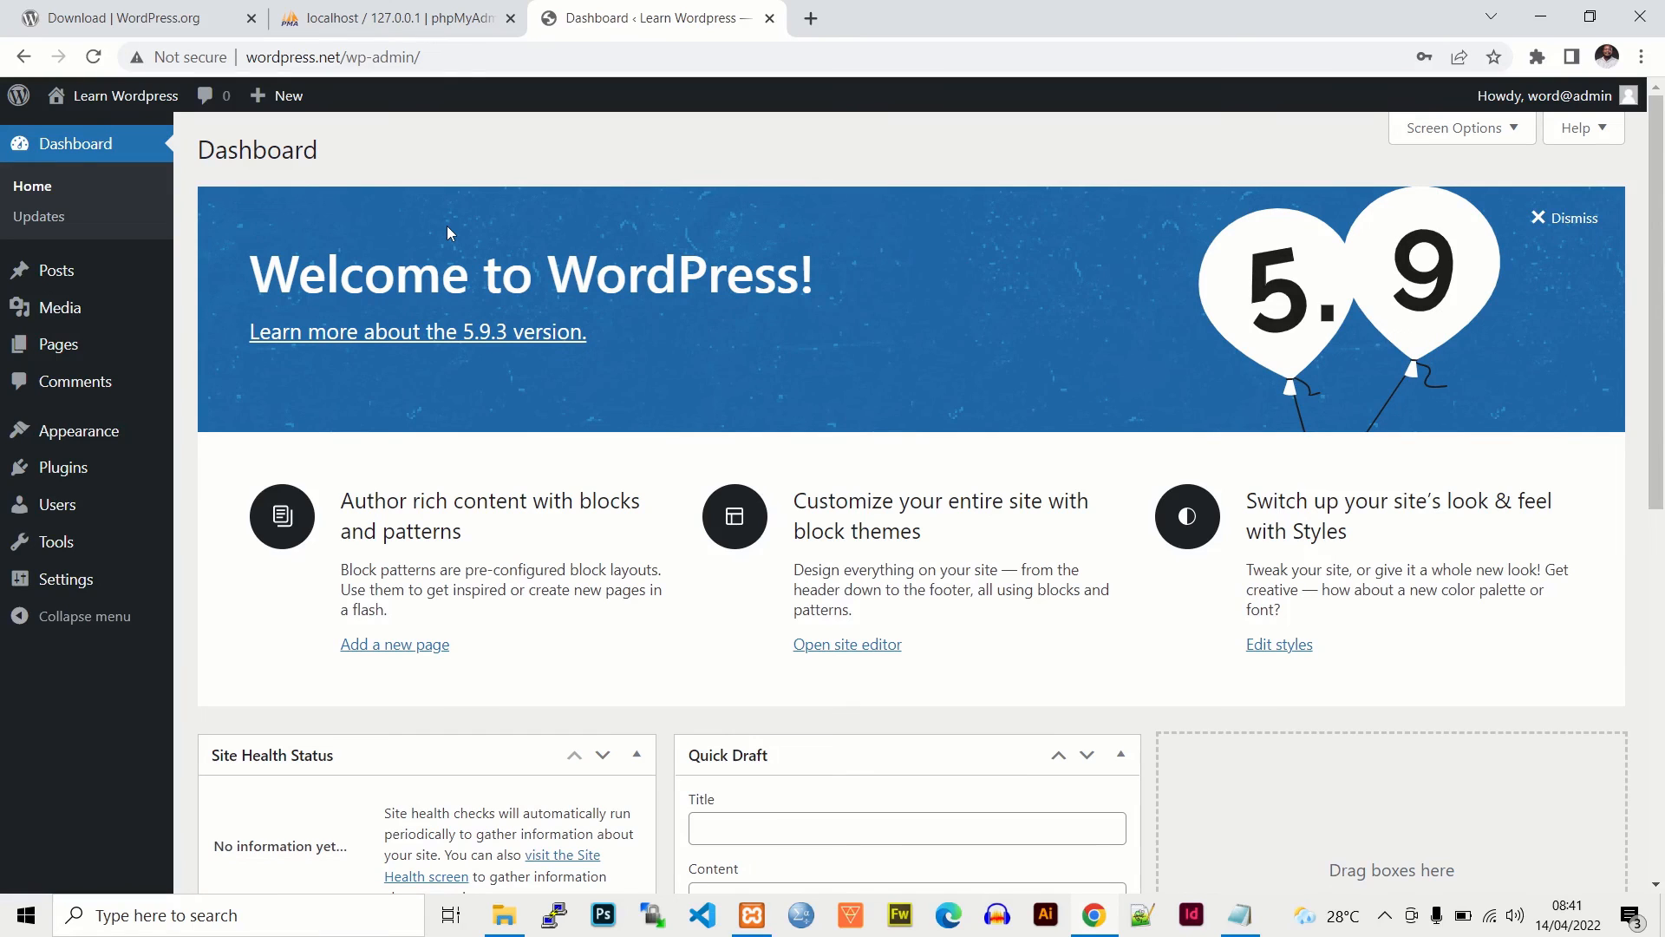
- Open Visit Site from the admin bar in a new tab, then return to the Dashboard tab
mouse_move(92, 97)
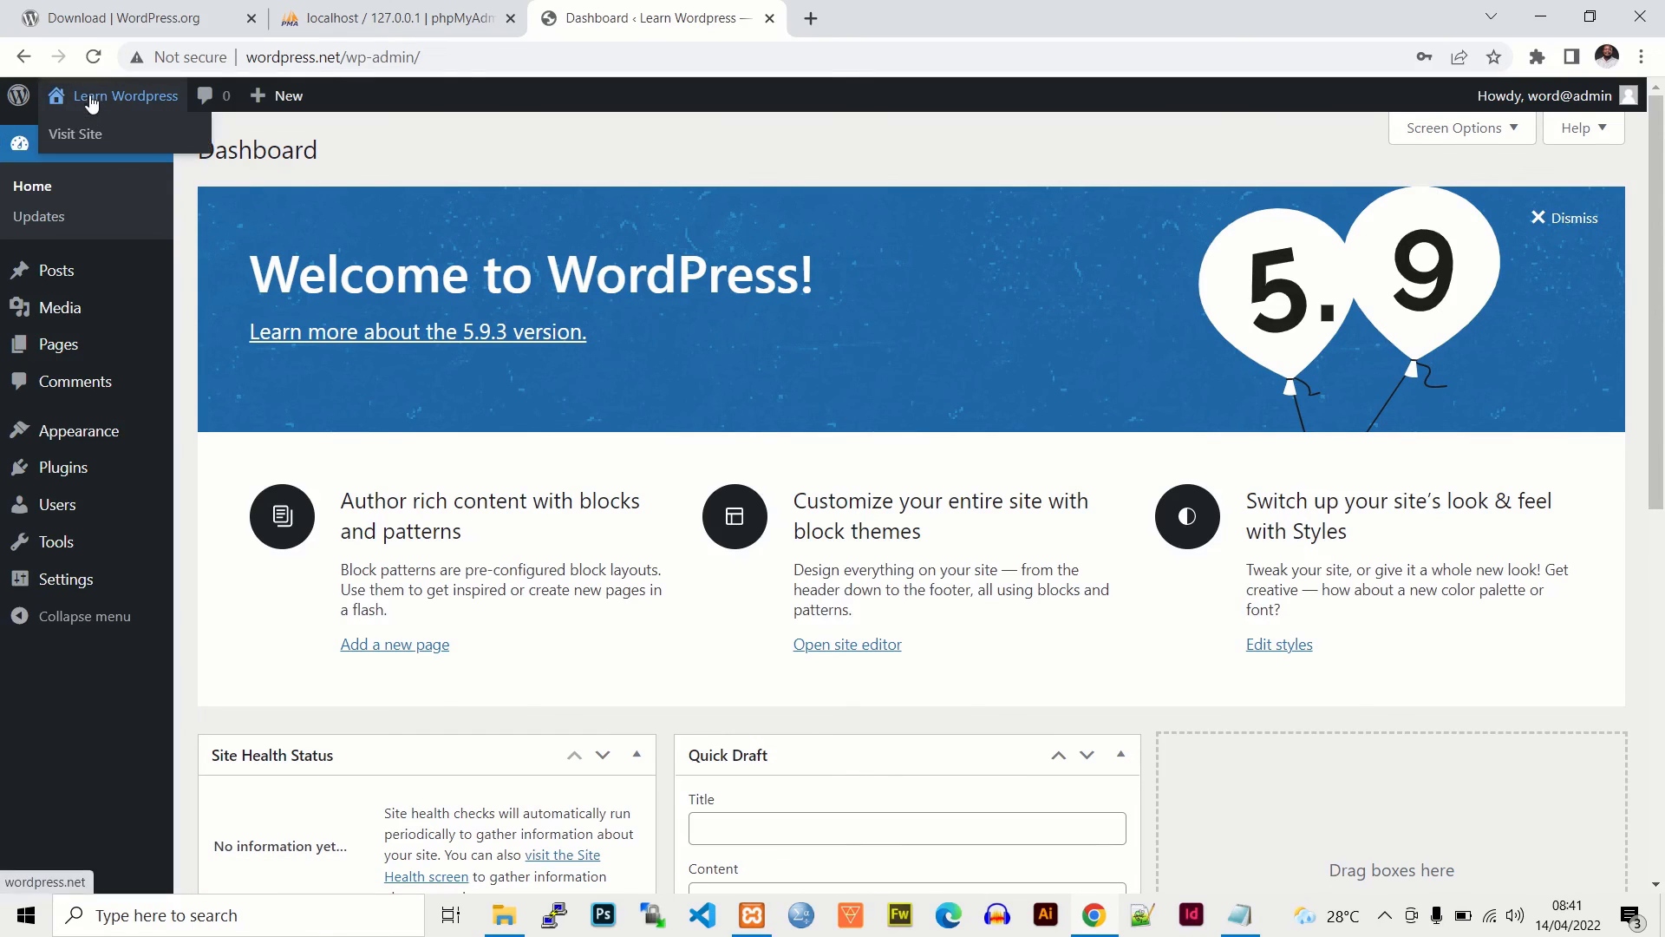
right_click(77, 136)
left_click(165, 145)
left_click(867, 18)
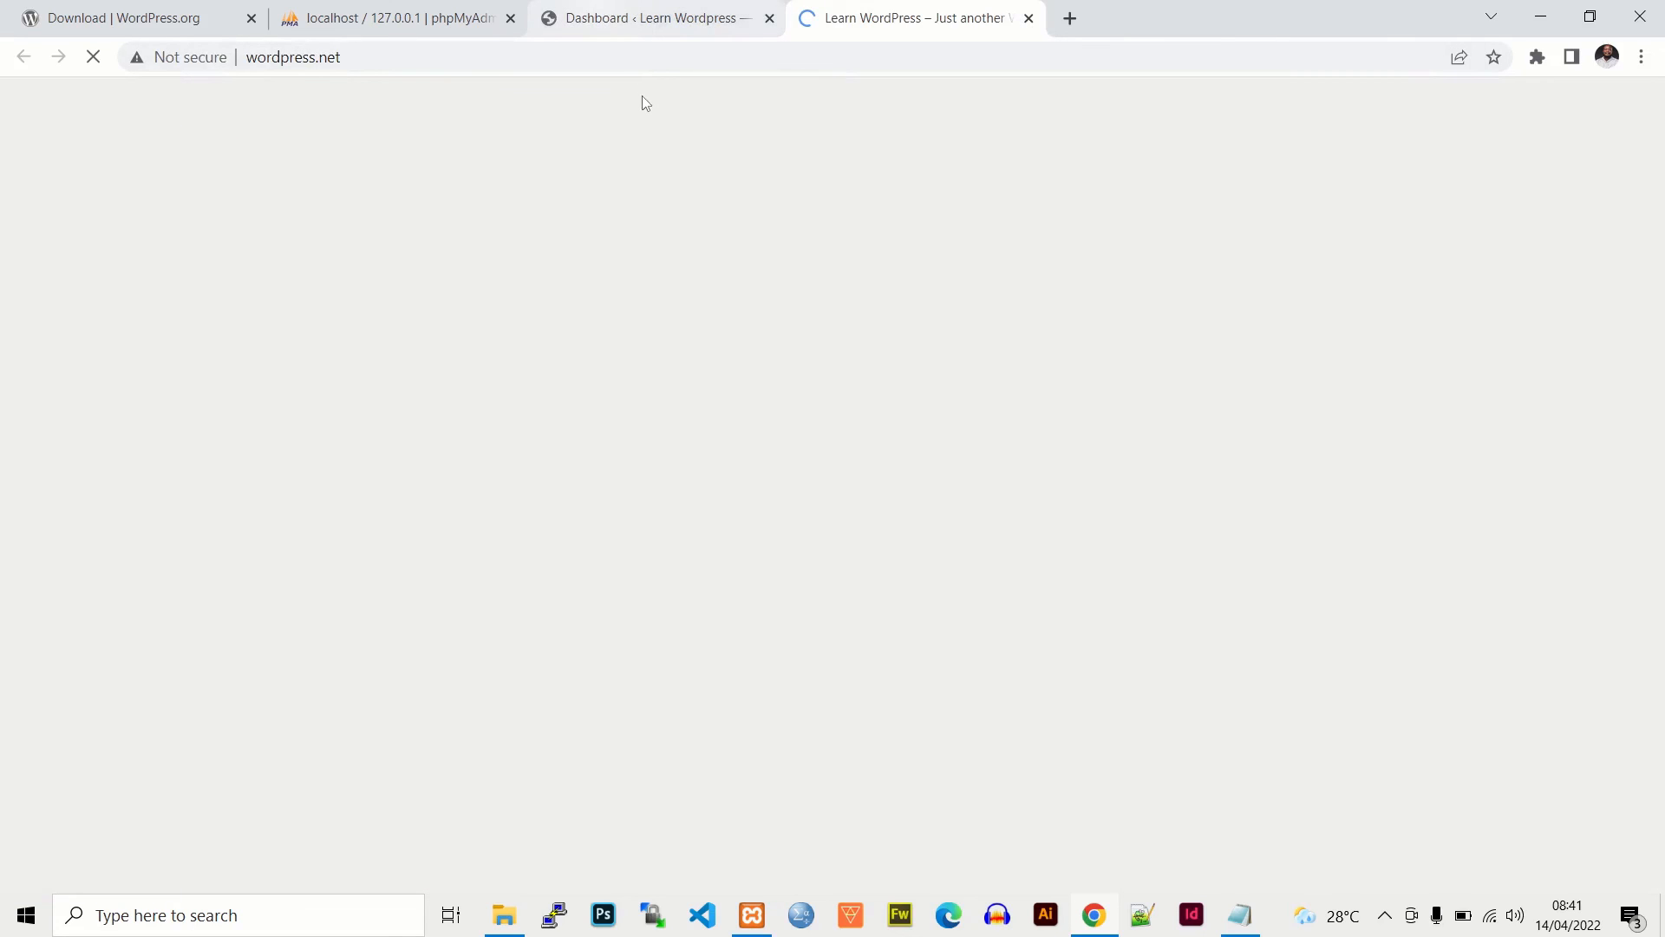
left_click(646, 18)
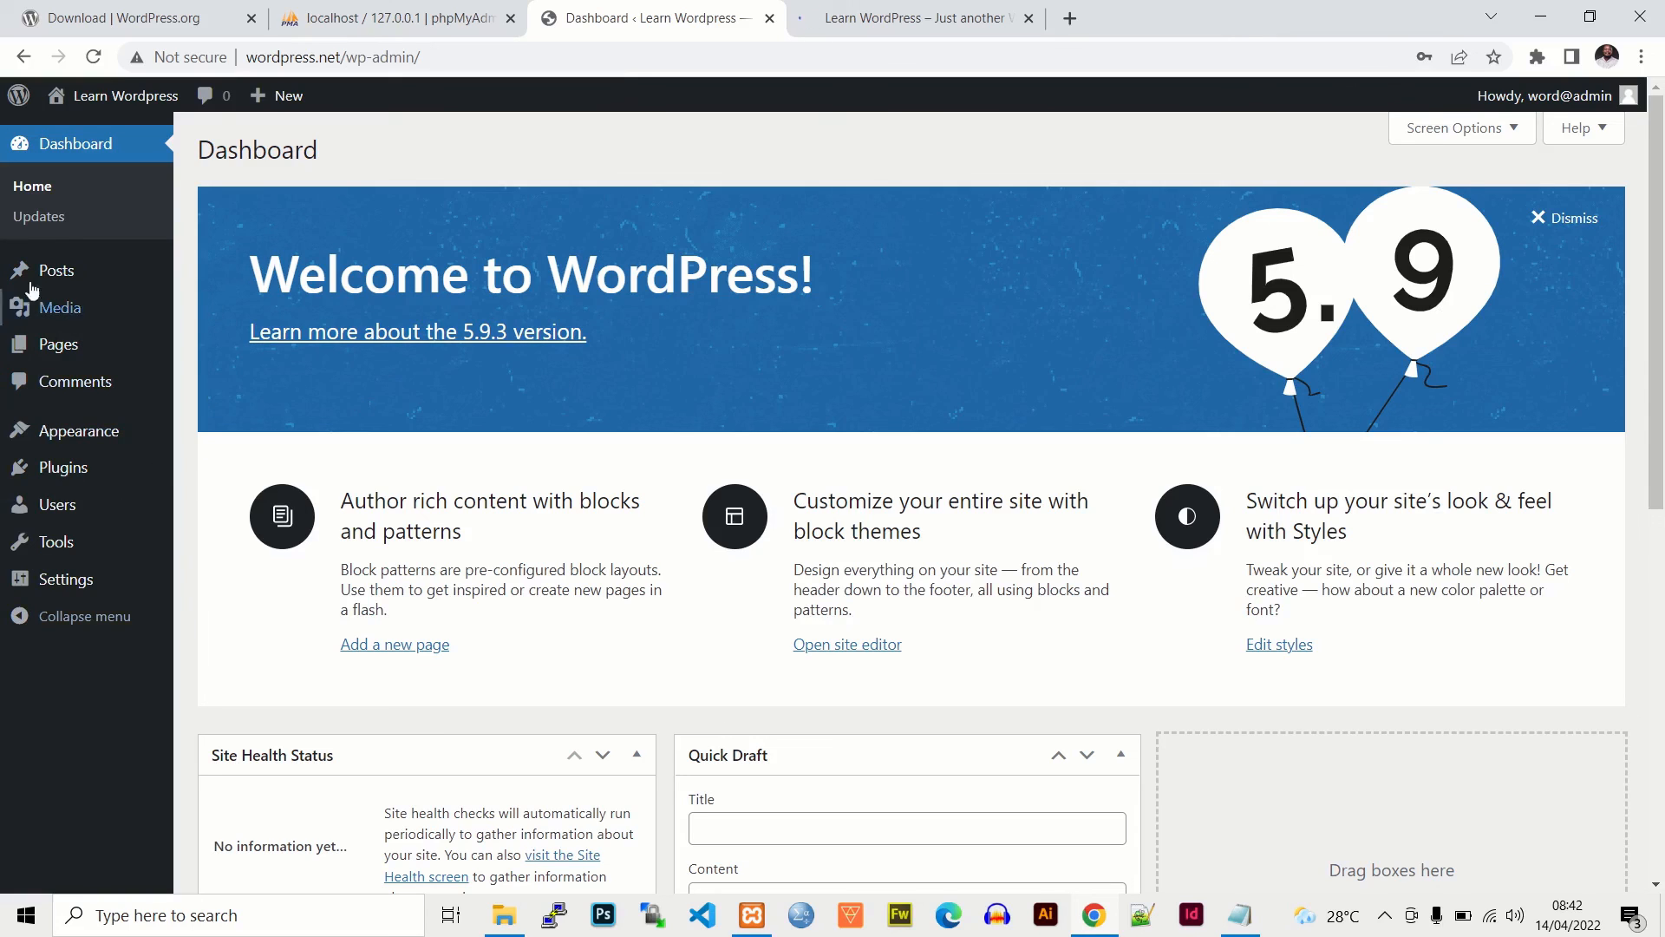
left_click(912, 31)
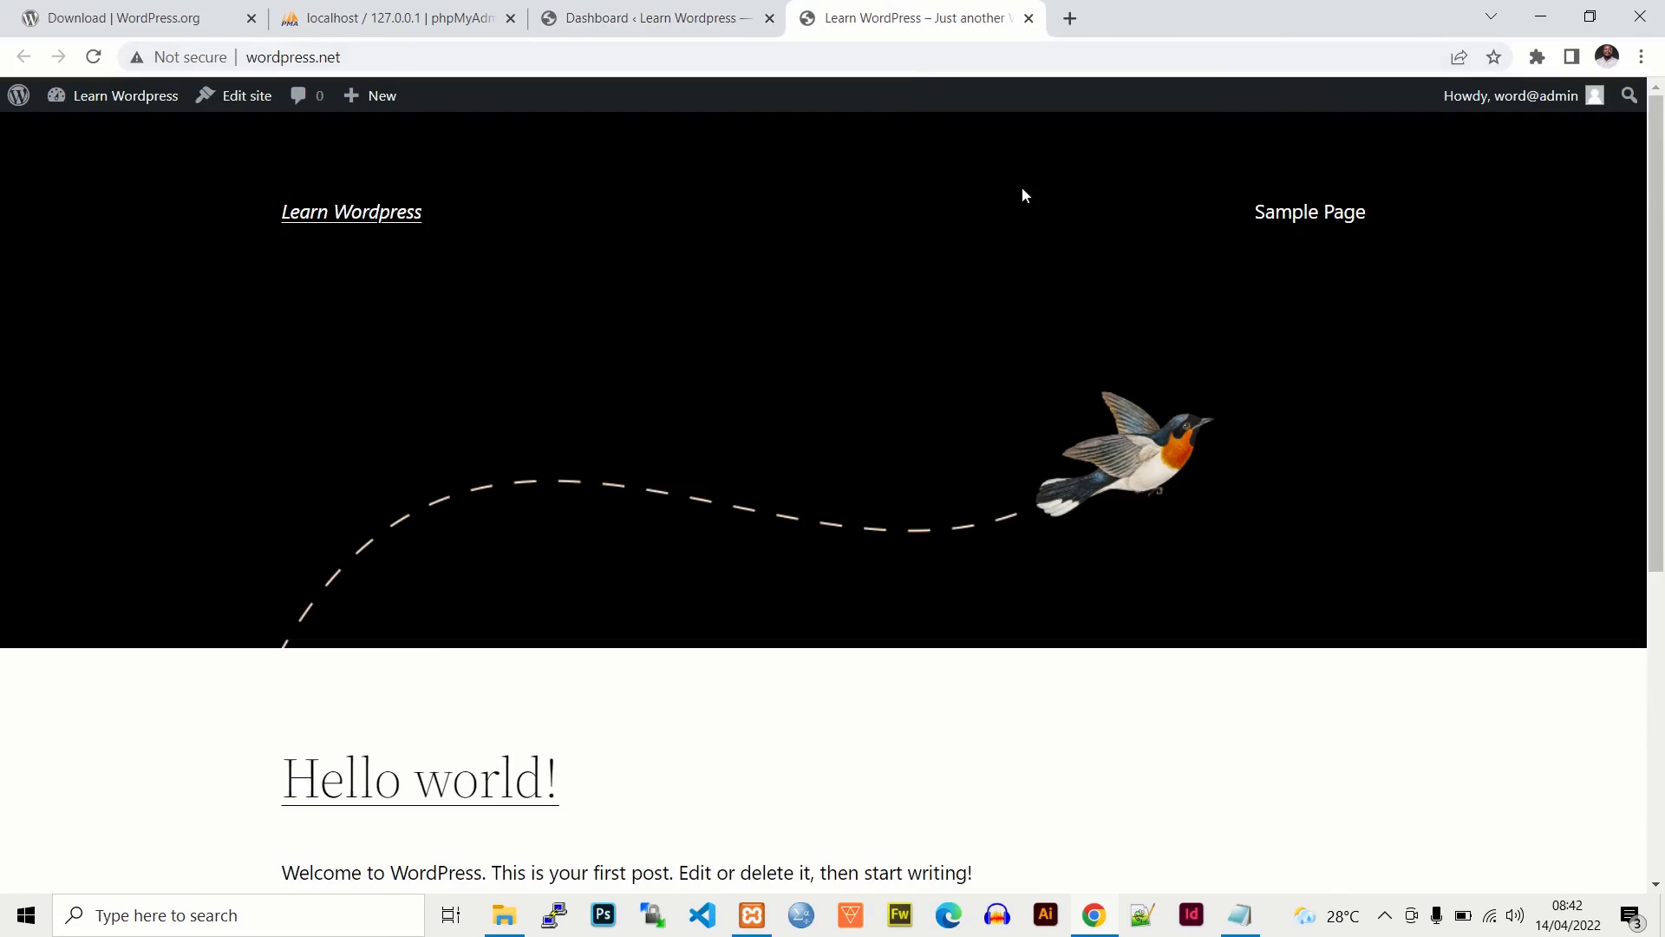
left_click_drag(1650, 182, 1624, 117)
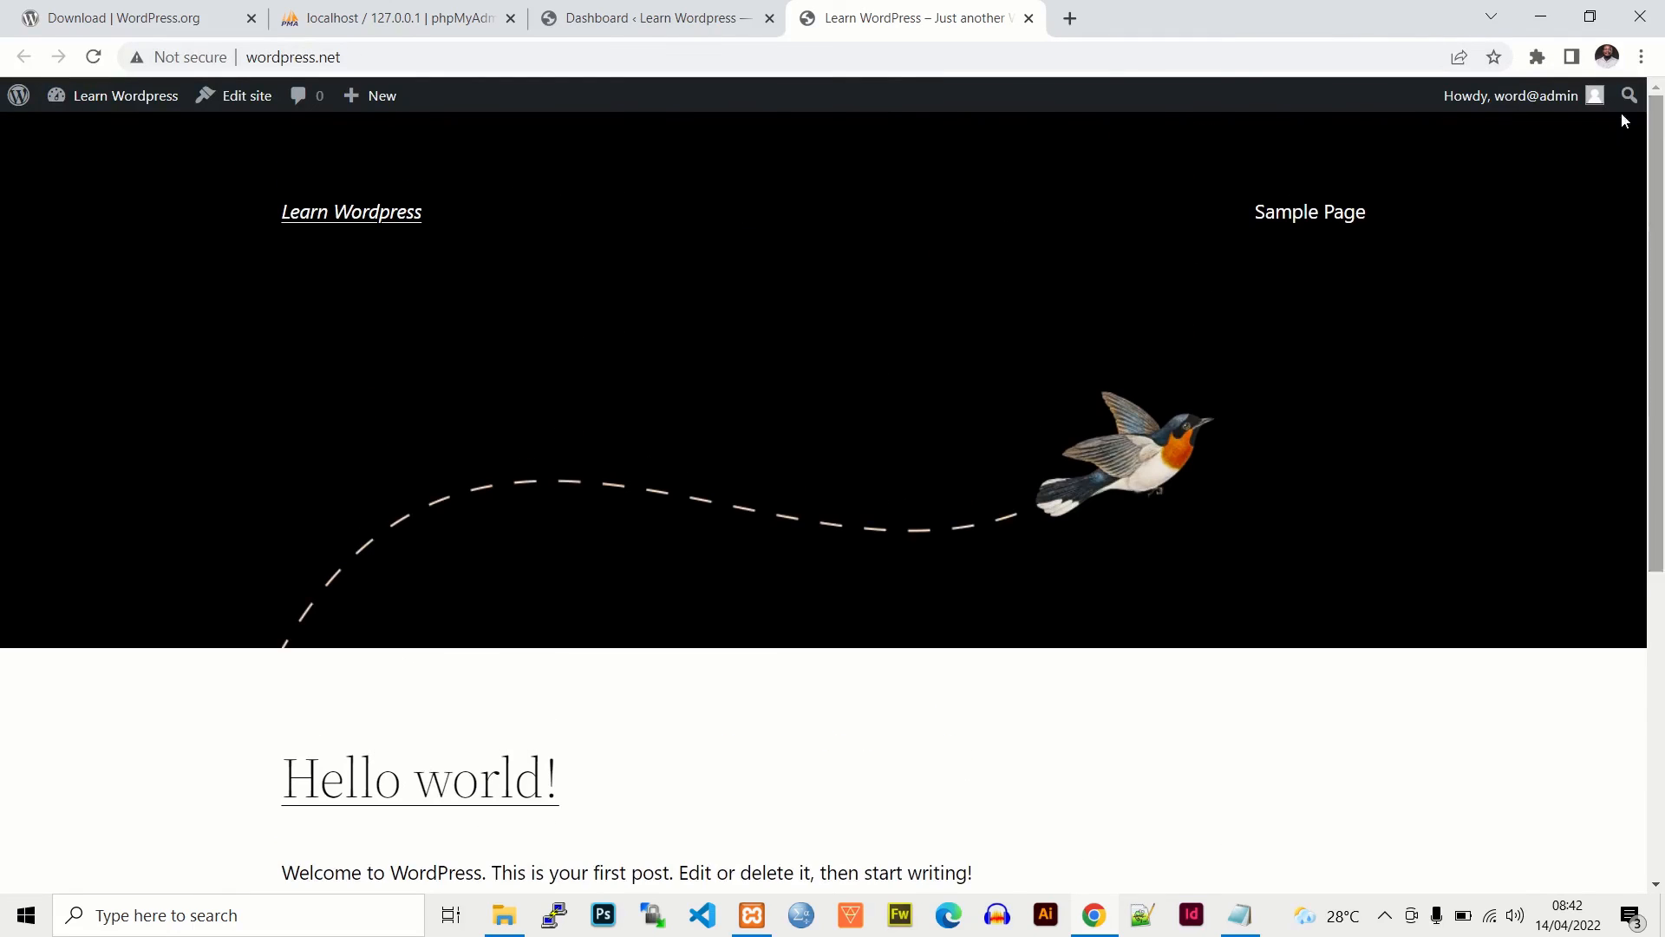
left_click(670, 31)
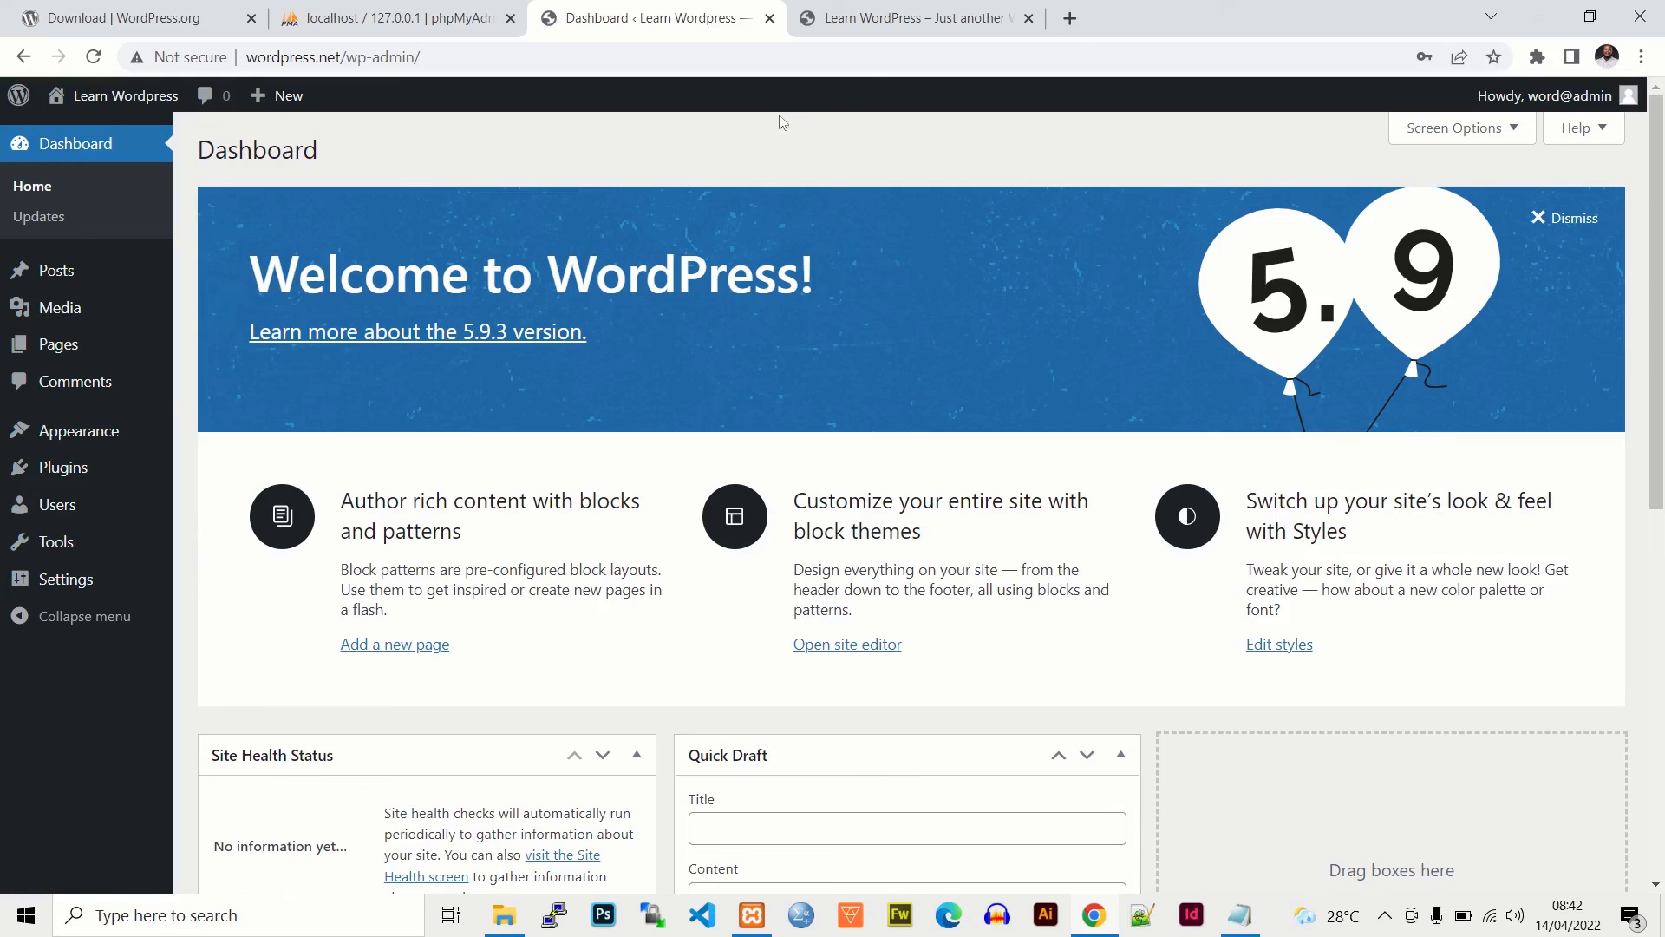
left_click(883, 26)
left_click(685, 18)
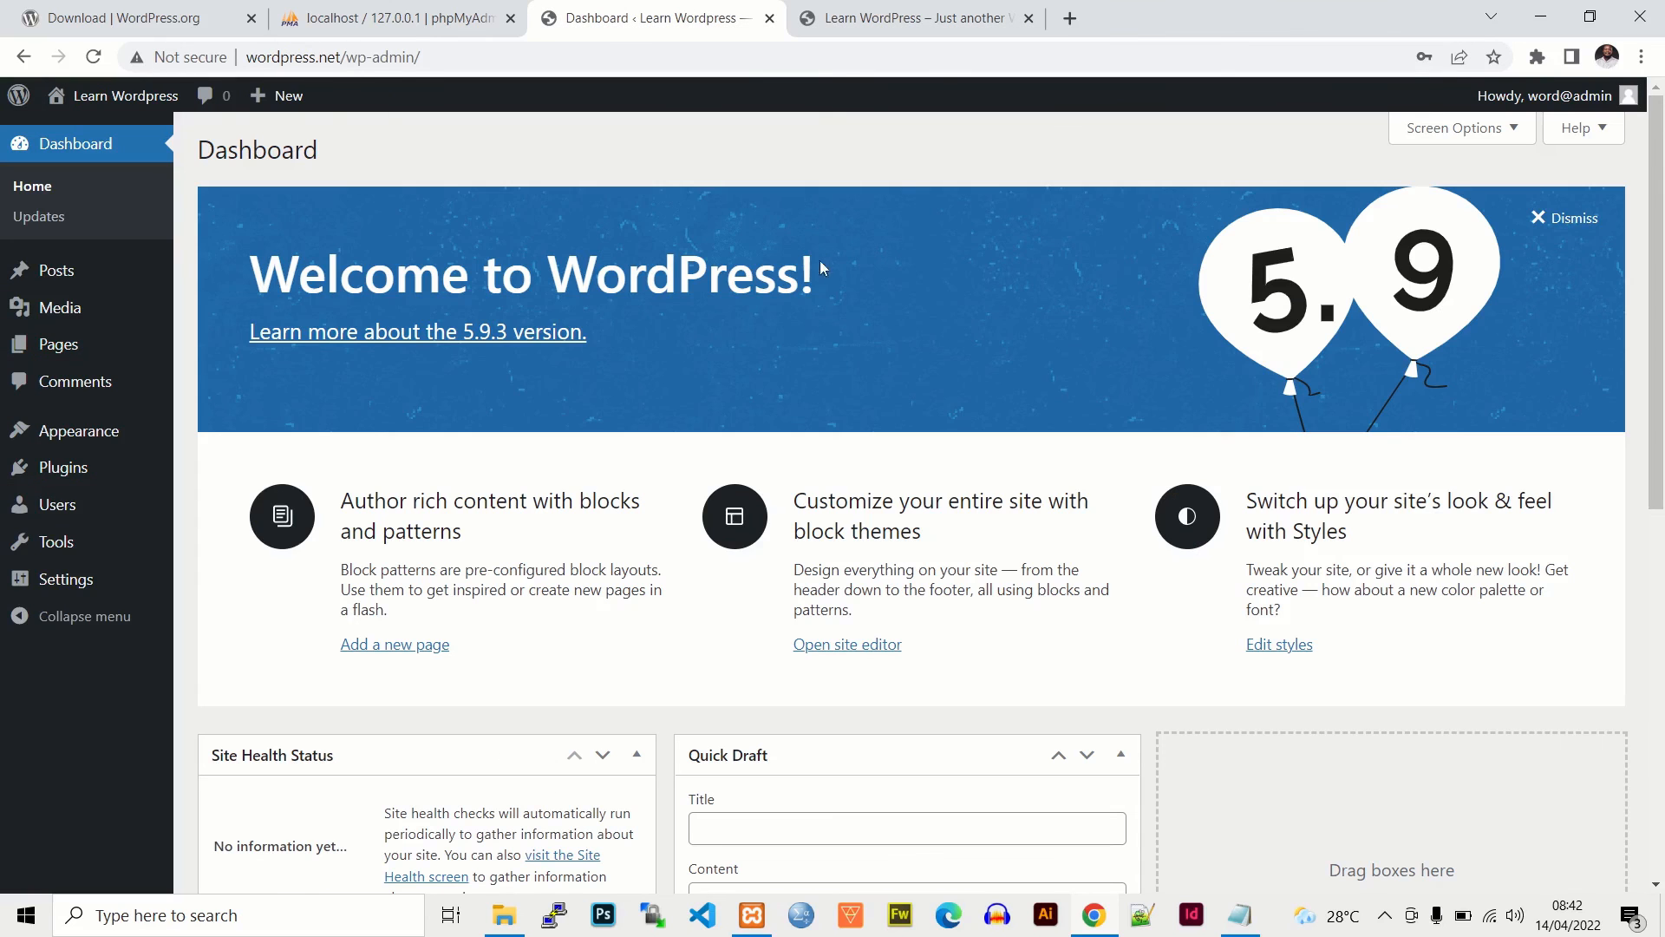